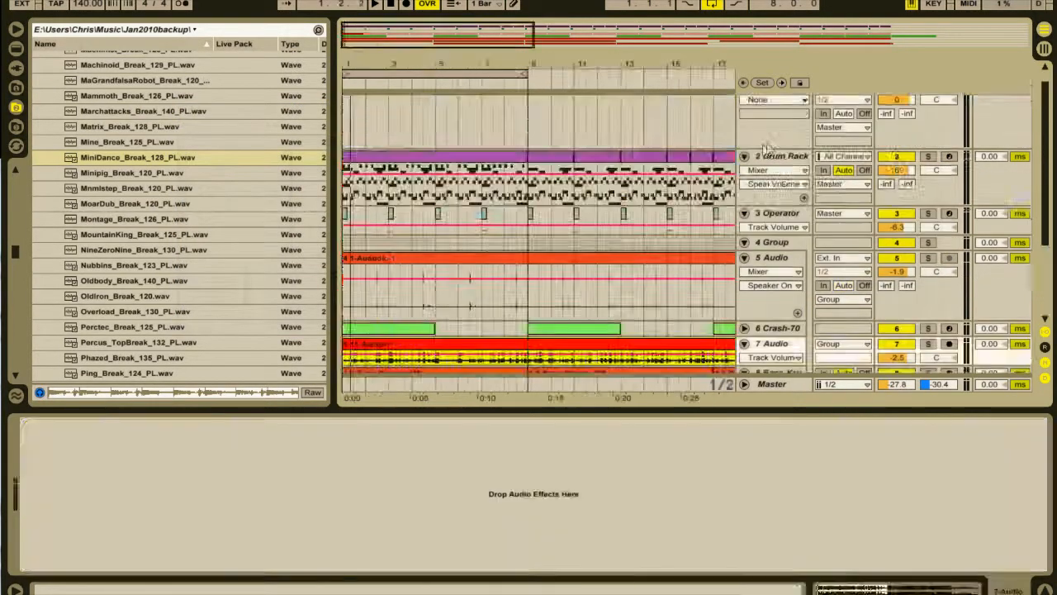
Insert a new MIDI track below track 3 and load the Operator instrument onto it.
{"action": "right_click", "coordinate": [765, 217]}
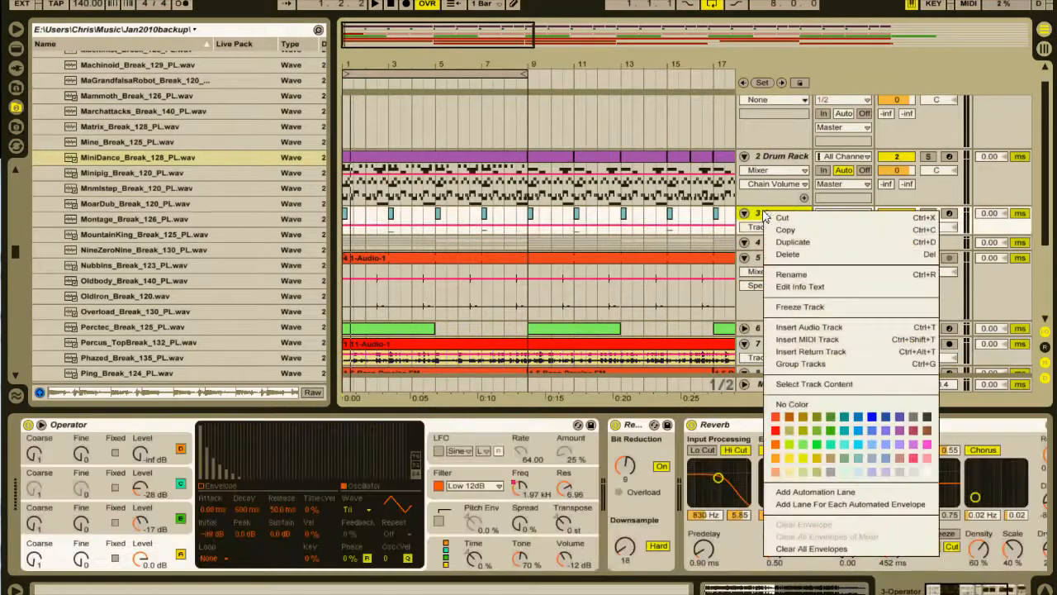
{"action": "left_click", "coordinate": [809, 339]}
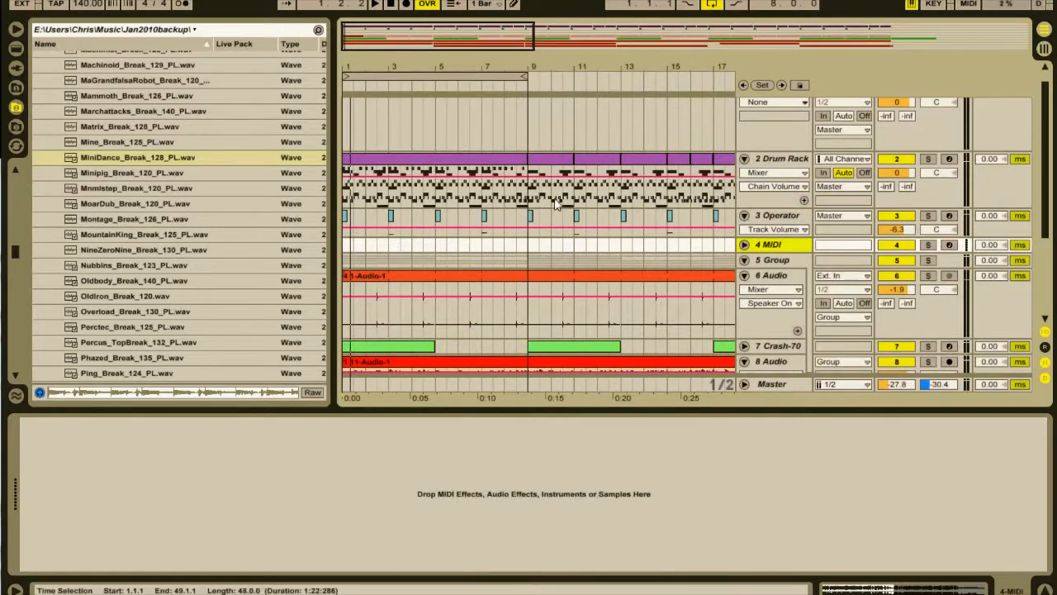
{"action": "left_click", "coordinate": [16, 48]}
{"action": "scroll", "coordinate": [125, 172], "scroll_direction": "up", "scroll_amount": 5}
{"action": "scroll", "coordinate": [126, 172], "scroll_direction": "up", "scroll_amount": 3}
{"action": "left_click", "coordinate": [80, 131]}
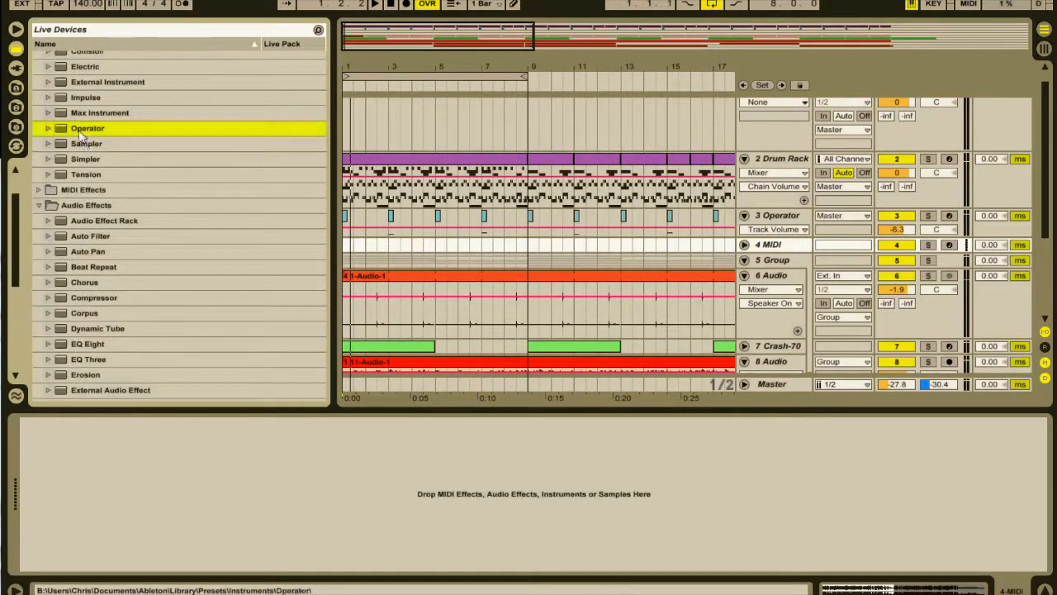
{"action": "double_click", "coordinate": [77, 130]}
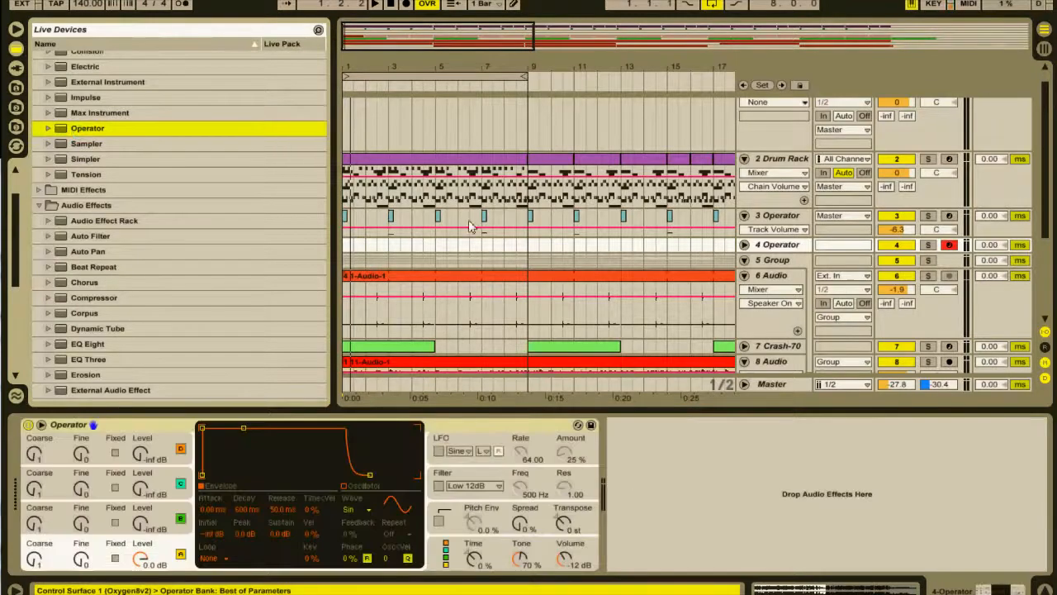
Copy the first 5-Bass-Precise FM clip from the Bass-Krushed Lows track to bar 1 of the new Operator track.
{"action": "scroll", "coordinate": [402, 257], "scroll_direction": "down", "scroll_amount": 5}
{"action": "left_click", "coordinate": [402, 257]}
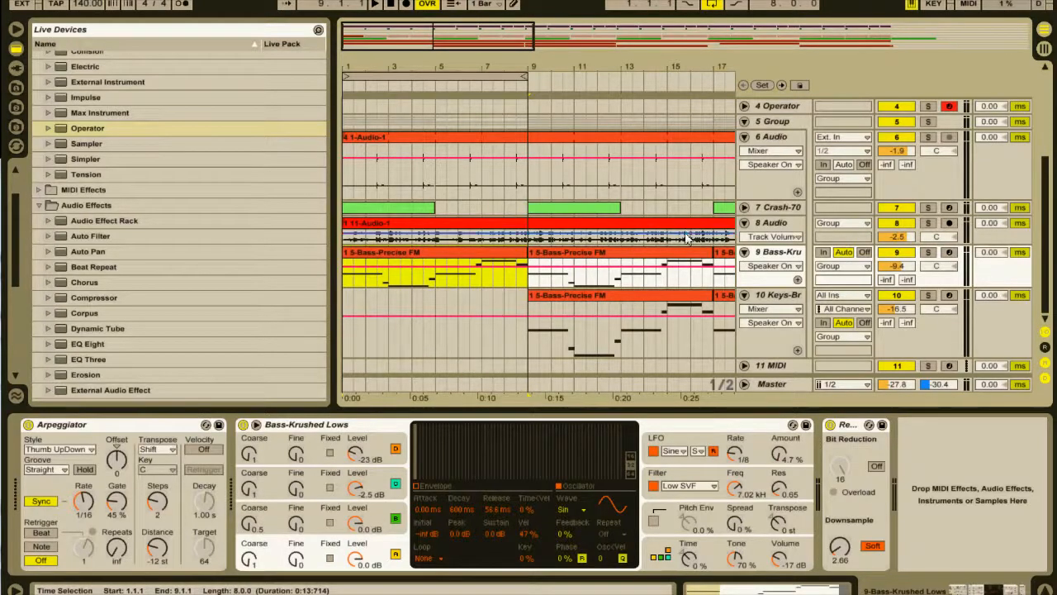
{"action": "scroll", "coordinate": [528, 146], "scroll_direction": "up", "scroll_amount": 5}
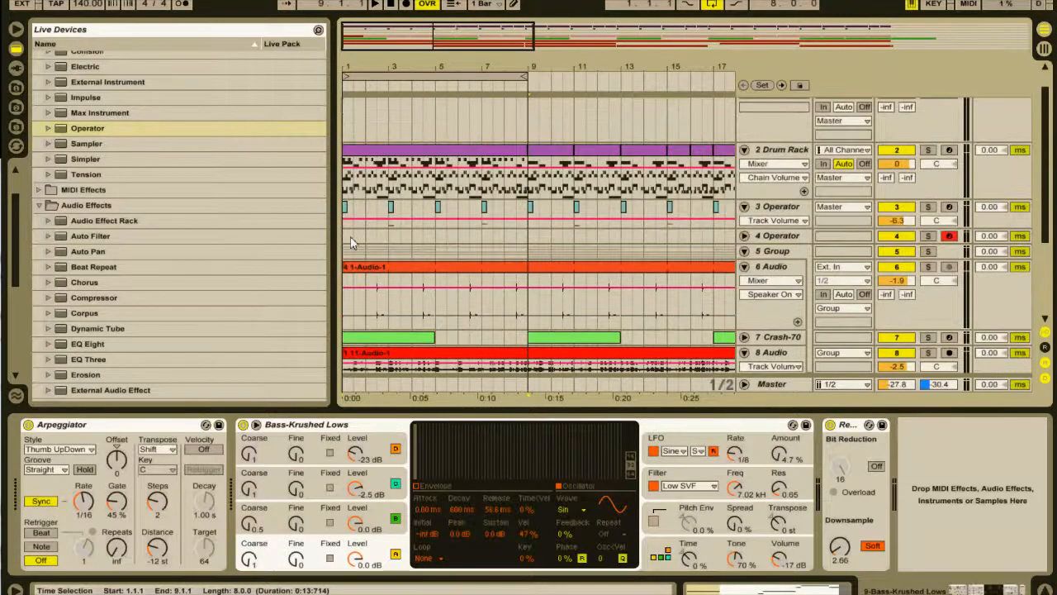
{"action": "left_click", "coordinate": [348, 237]}
{"action": "key", "text": "ctrl+v"}
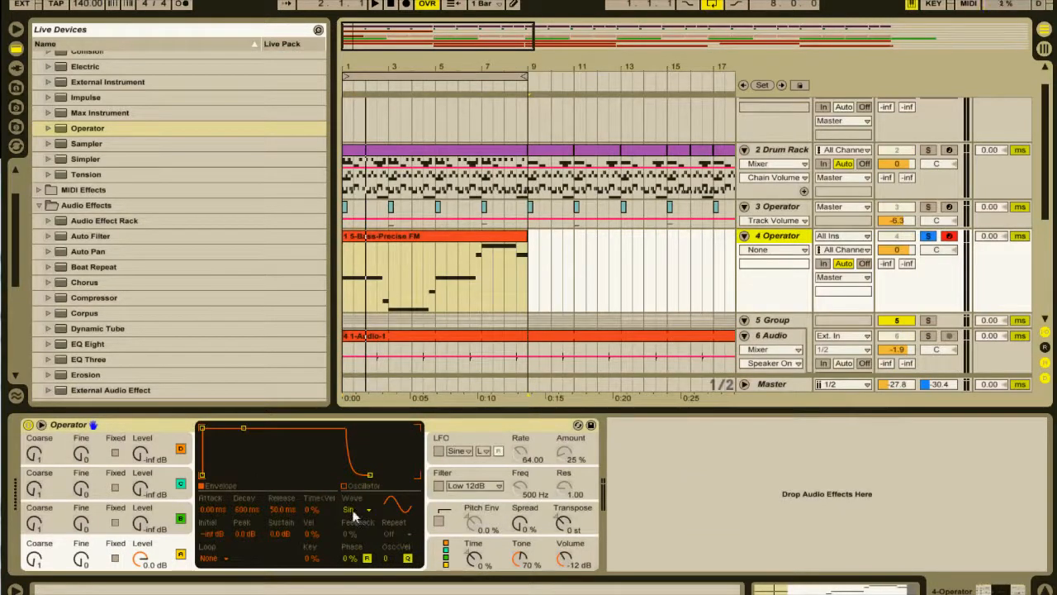
Play back the copied bass clip on the Operator track from its start.
{"action": "left_click", "coordinate": [386, 237]}
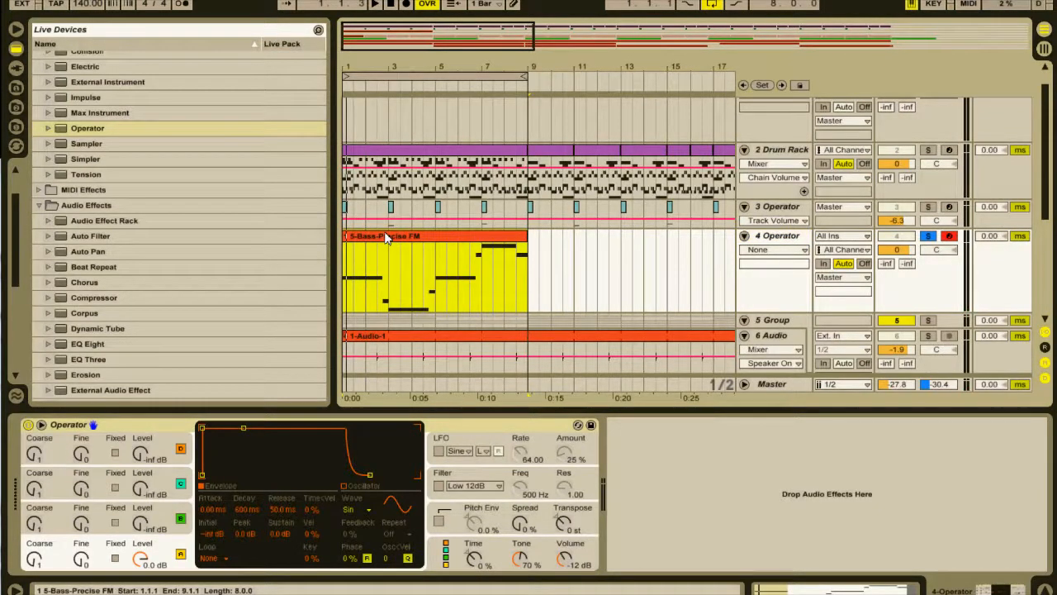
{"action": "key", "text": "space"}
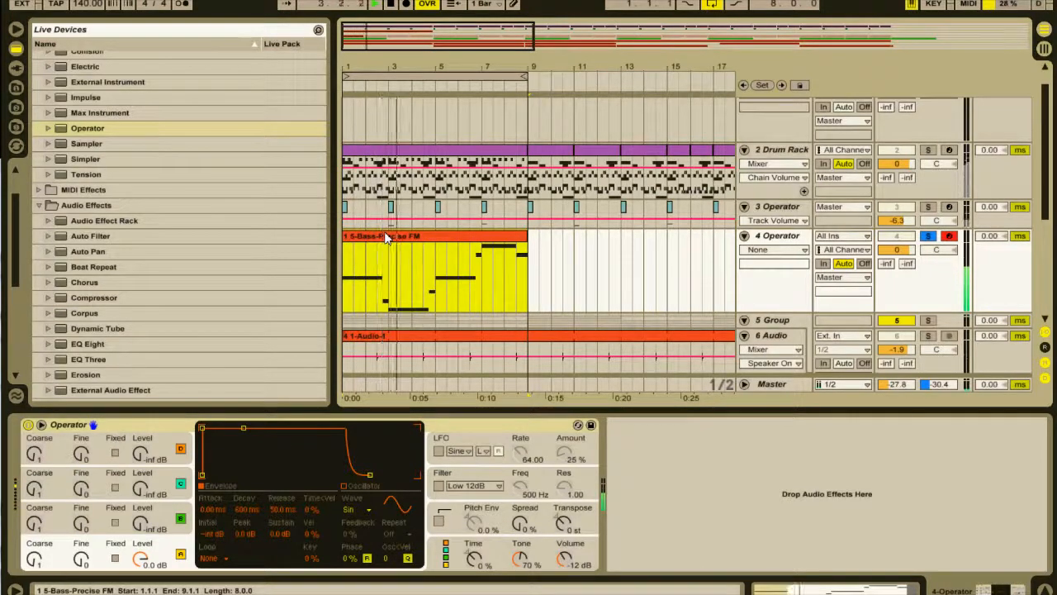
{"action": "key", "text": "space"}
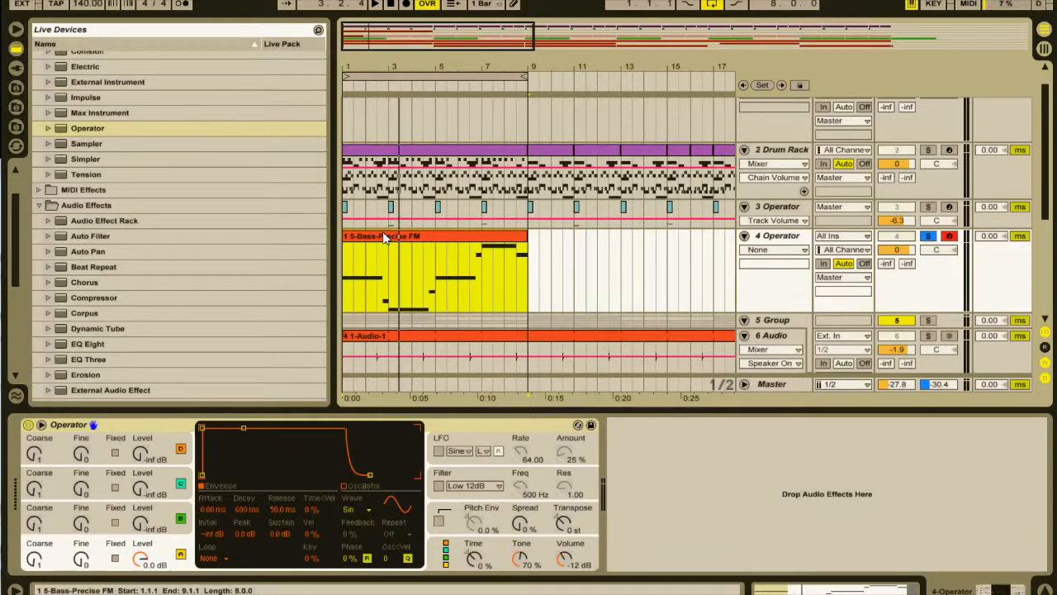
Transpose all notes of the copied bass clip down two octaves and raise the long C0 note at bar 3 by one octave.
{"action": "double_click", "coordinate": [384, 237]}
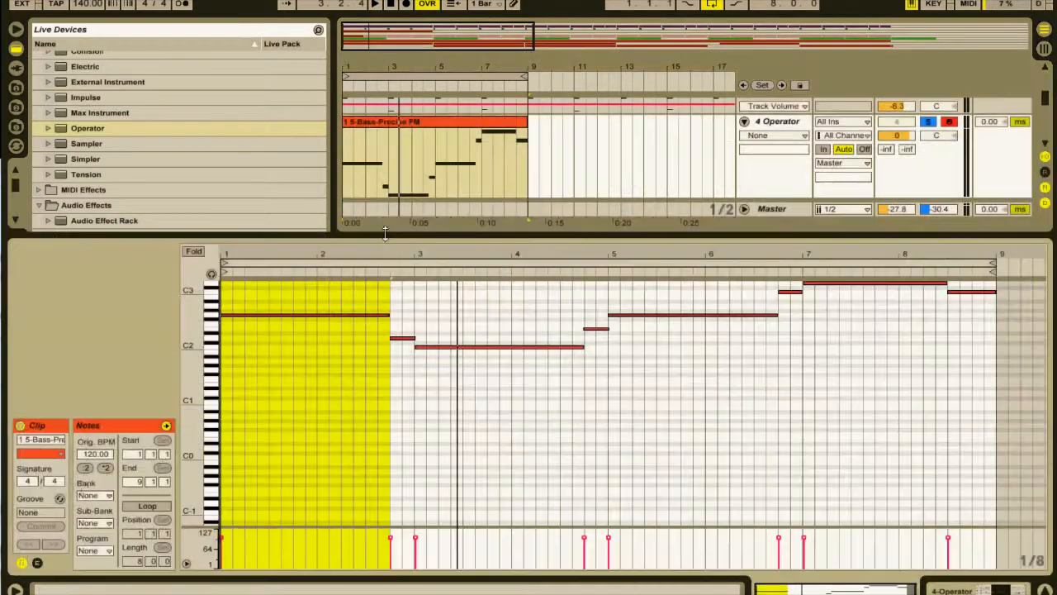
{"action": "left_click", "coordinate": [341, 370]}
{"action": "key", "text": "ctrl+a"}
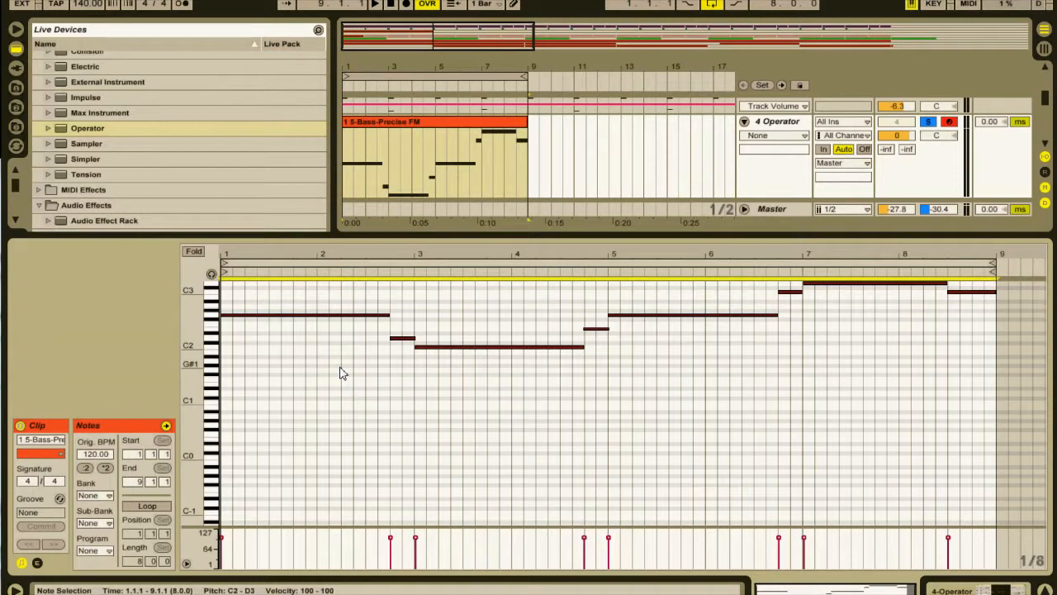
{"action": "key", "text": "shift+Down"}
{"action": "key", "text": "space"}
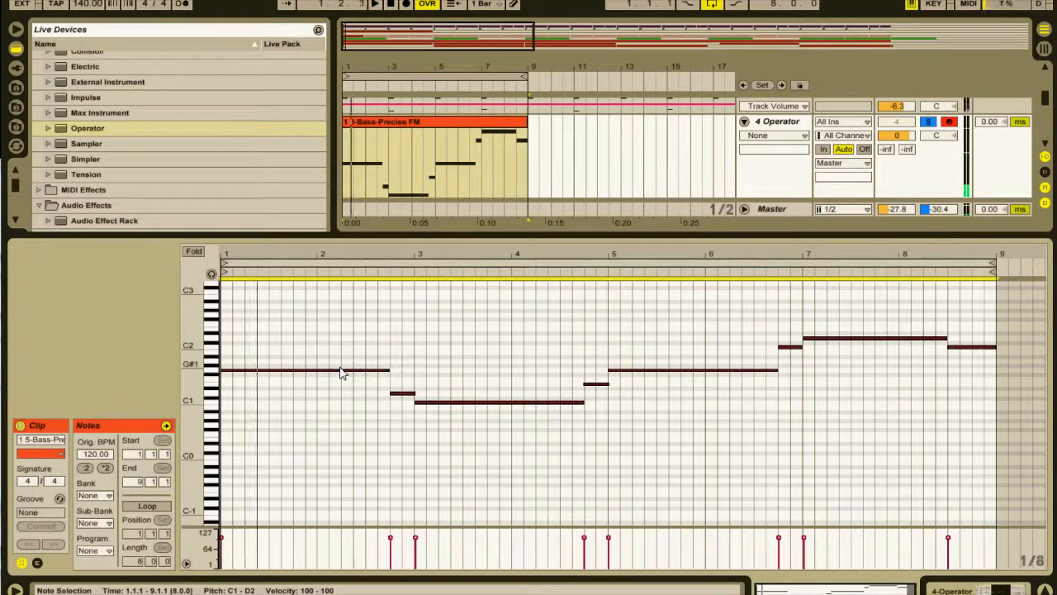
{"action": "key", "text": "shift+Down"}
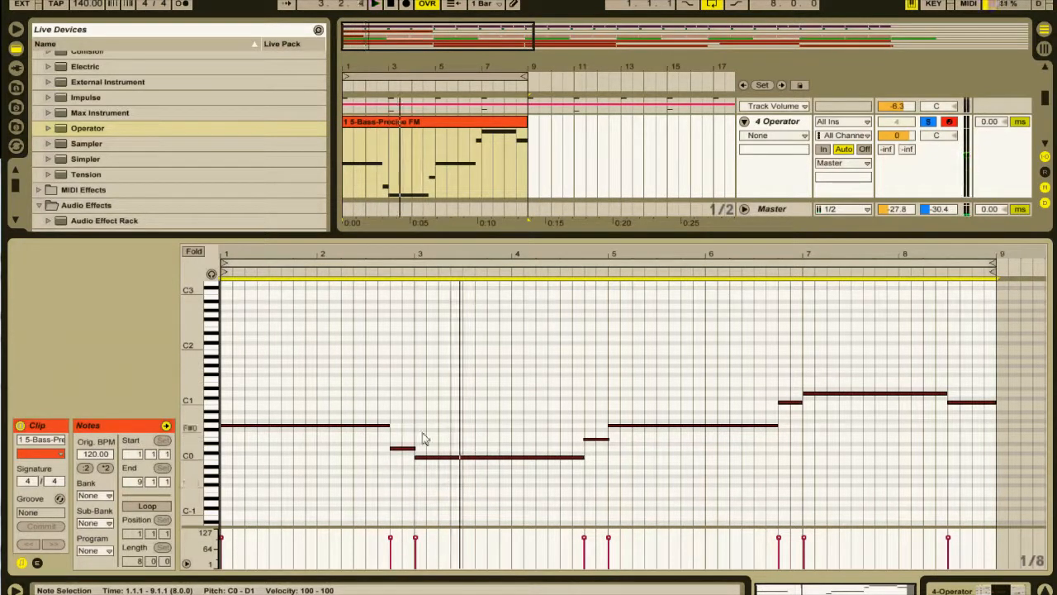
{"action": "left_click_drag", "start_coordinate": [429, 446], "coordinate": [438, 472]}
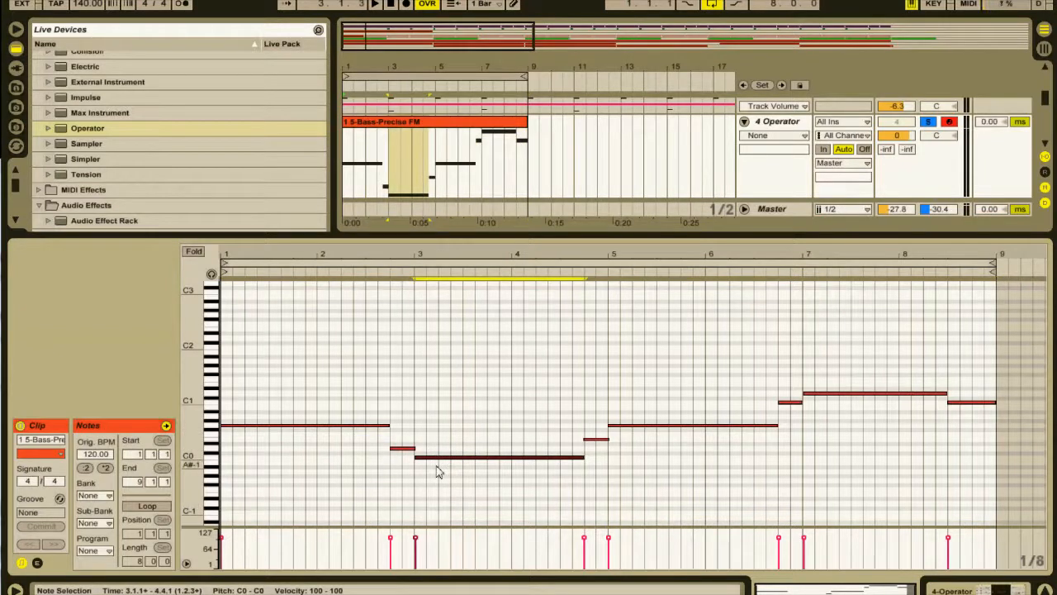
{"action": "key", "text": "shift+Up"}
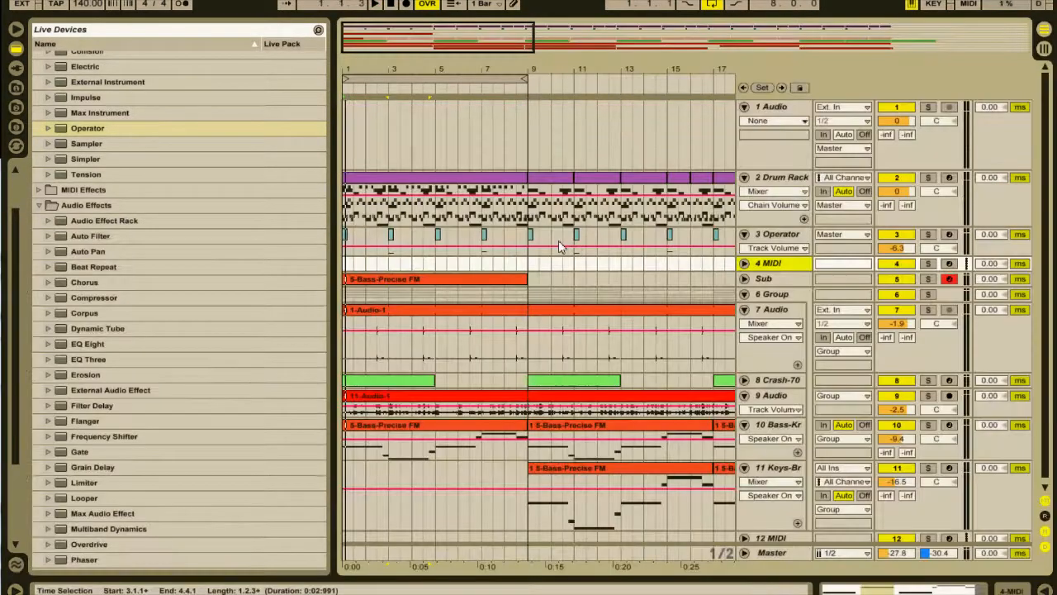
Load Operator onto the empty MIDI track above Sub and set oscillator B to Saw 8 at -13 dB while auditioning.
{"action": "left_click", "coordinate": [136, 131]}
{"action": "double_click", "coordinate": [136, 130]}
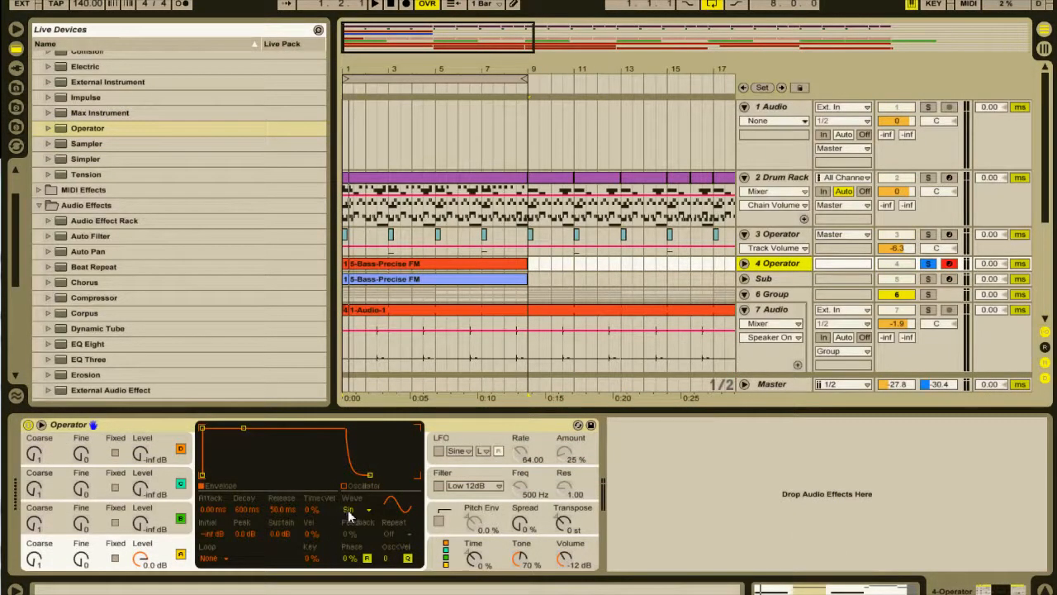
{"action": "left_click", "coordinate": [141, 520]}
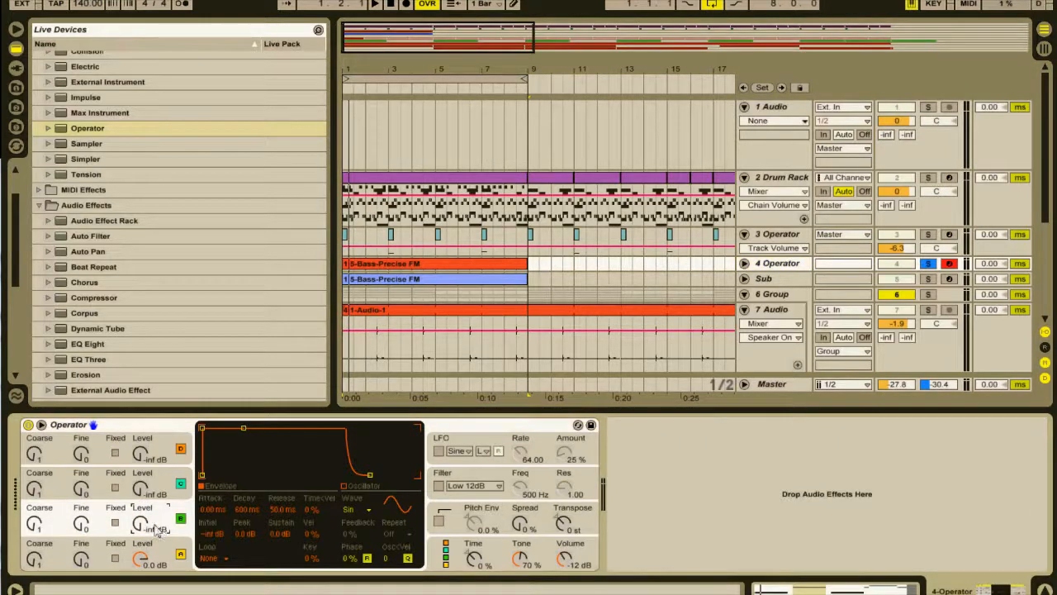
{"action": "left_click", "coordinate": [351, 514]}
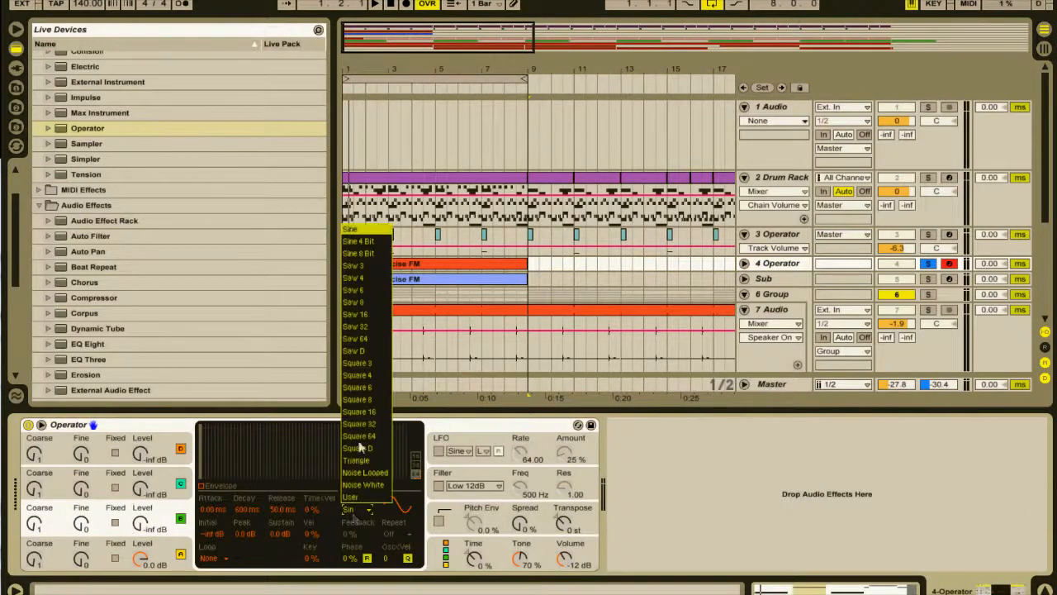
{"action": "left_click", "coordinate": [355, 302]}
{"action": "key", "text": "space"}
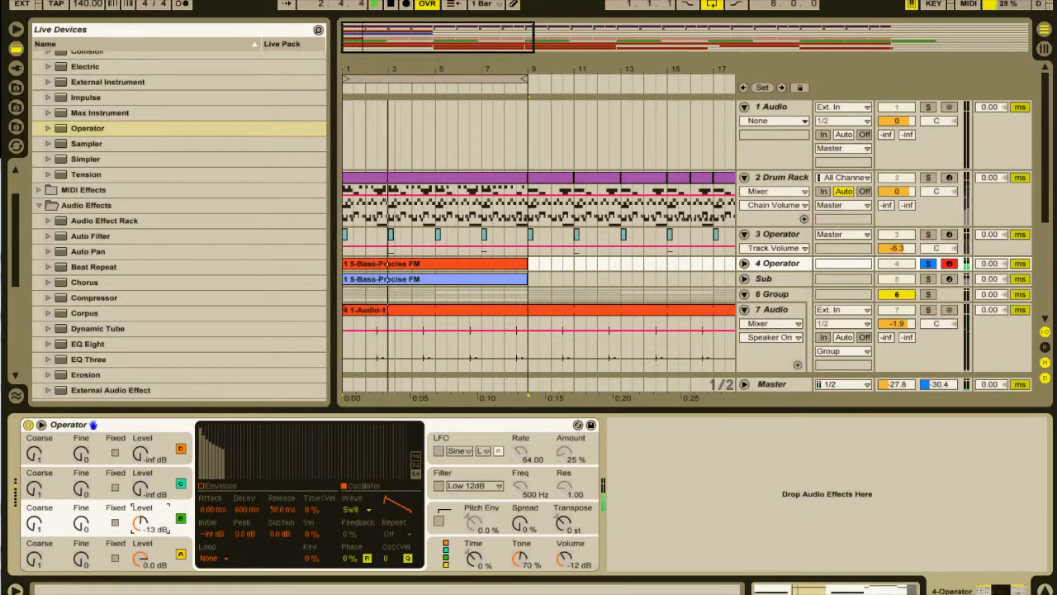
{"action": "key", "text": "space"}
Set oscillator C to the Square 64 waveform with its level at -23 dB during playback.
{"action": "left_click", "coordinate": [151, 479]}
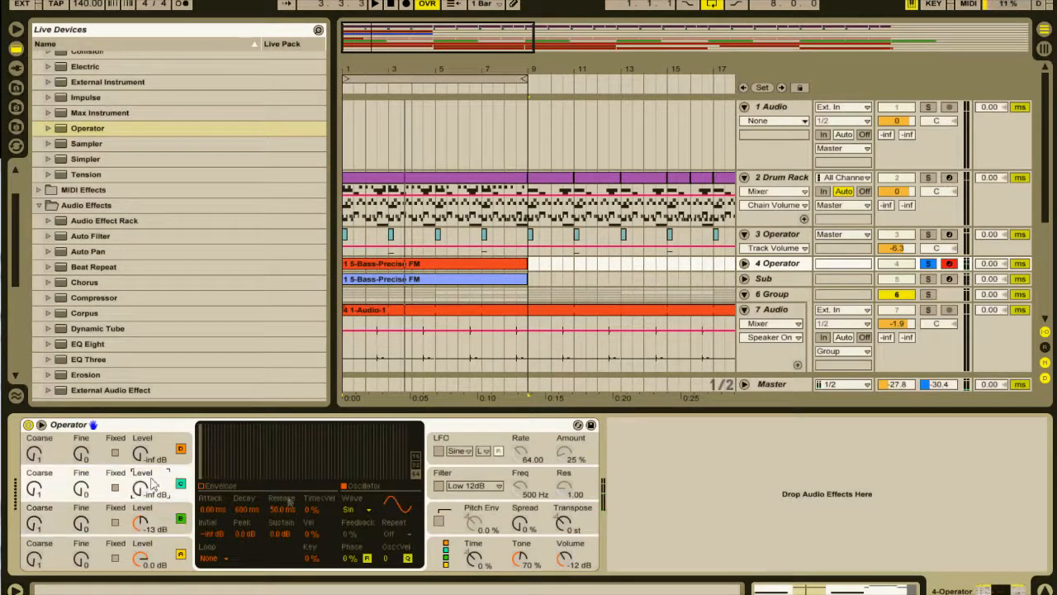
{"action": "left_click", "coordinate": [350, 510]}
{"action": "left_click", "coordinate": [363, 437]}
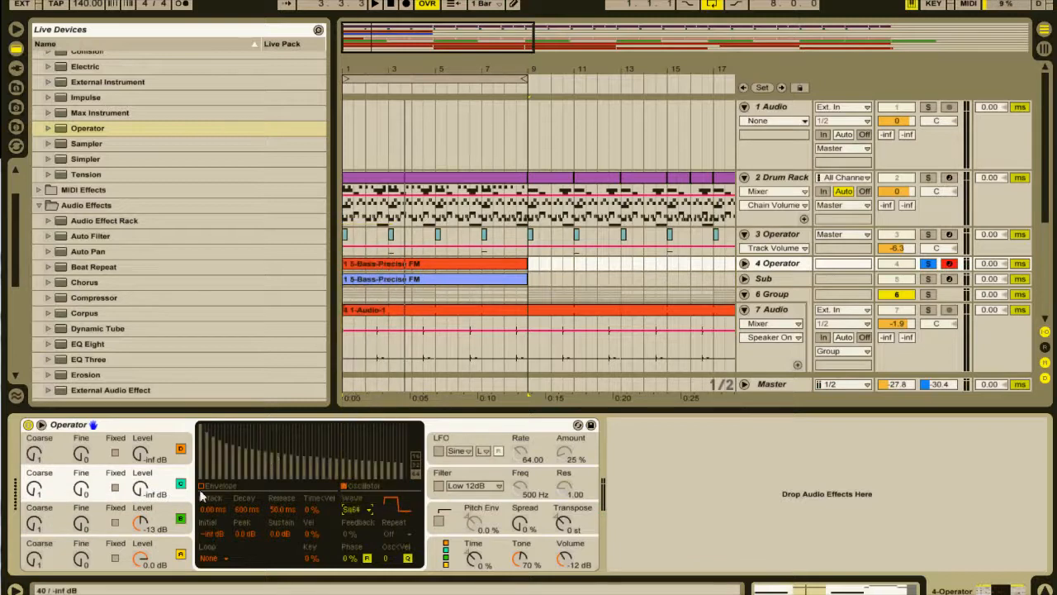
{"action": "key", "text": "space"}
{"action": "mouse_move", "coordinate": [132, 489]}
{"action": "left_mouse_down"}
{"action": "mouse_move", "coordinate": [140, 477]}
{"action": "mouse_move", "coordinate": [144, 506]}
{"action": "left_mouse_up"}
Change oscillator B's waveform to Square 4 and raise the levels of oscillators B and C to 0.0 dB.
{"action": "left_click", "coordinate": [155, 515]}
{"action": "left_click", "coordinate": [358, 512]}
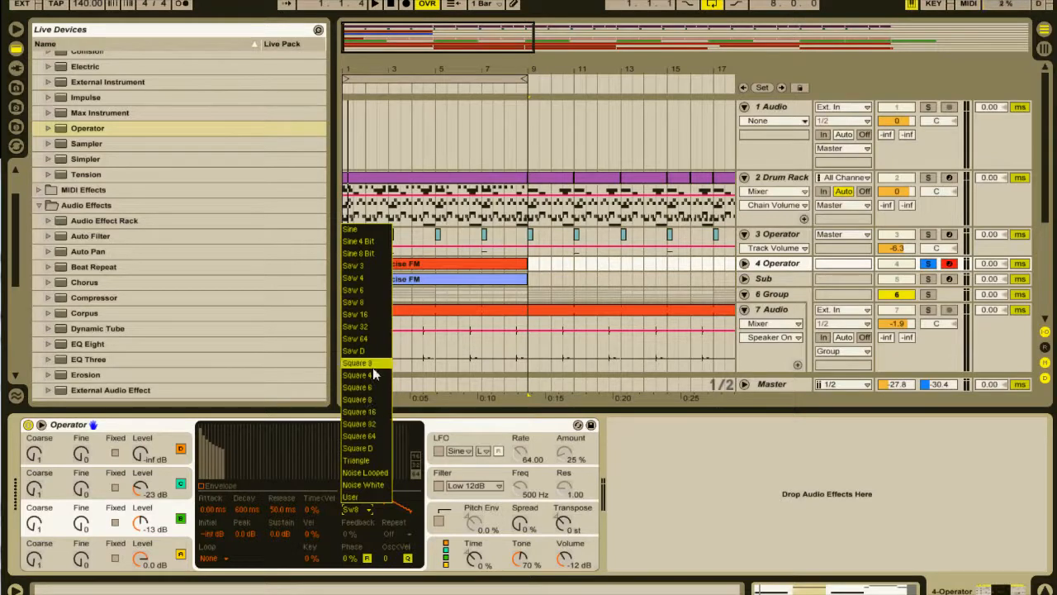
{"action": "left_click", "coordinate": [364, 376]}
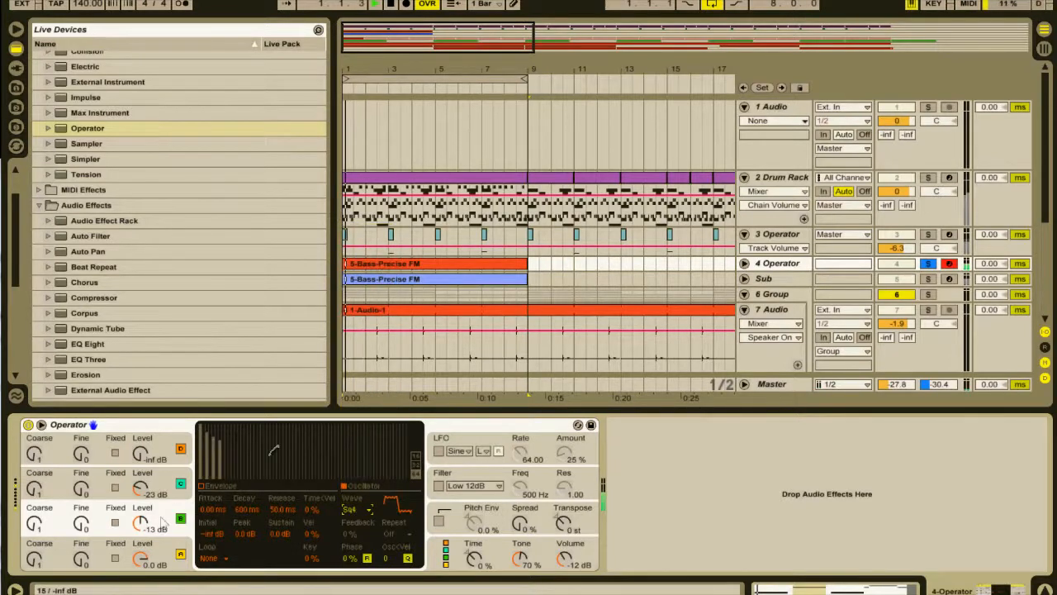
{"action": "left_click_drag", "start_coordinate": [144, 521], "coordinate": [143, 454]}
Set oscillator D to the Square 3 waveform at 0.0 dB and audition the sound.
{"action": "left_click", "coordinate": [145, 454]}
{"action": "key", "text": "space"}
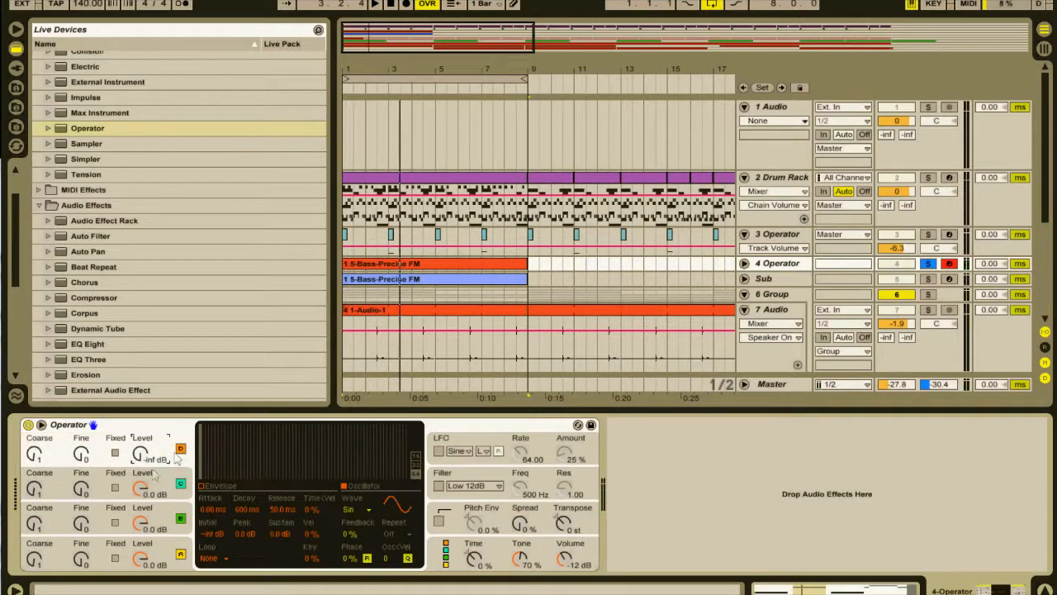
{"action": "left_click", "coordinate": [368, 513]}
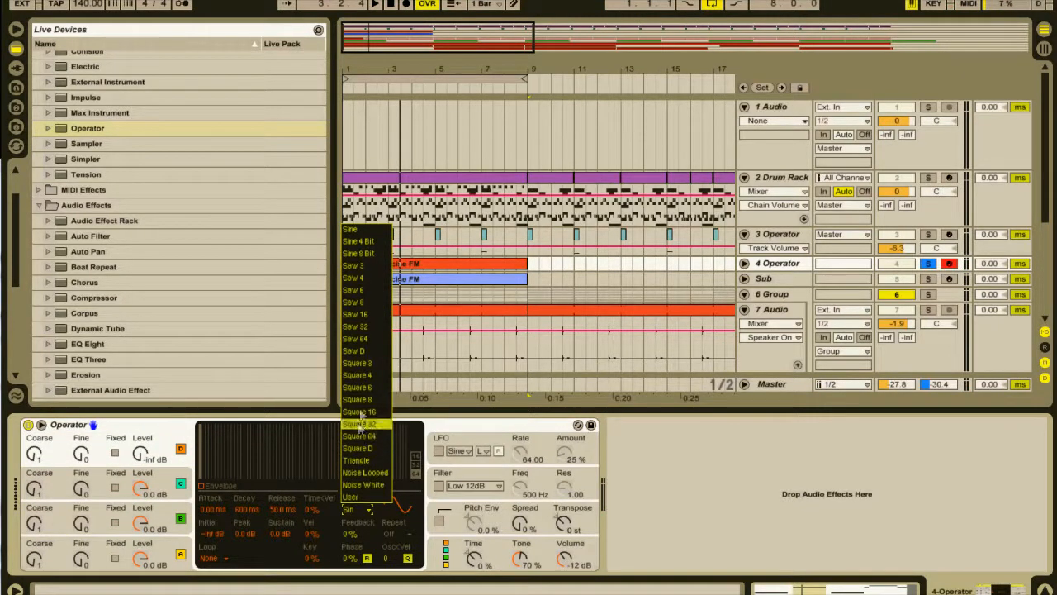
{"action": "left_click", "coordinate": [357, 363]}
{"action": "left_click_drag", "start_coordinate": [140, 456], "coordinate": [141, 380]}
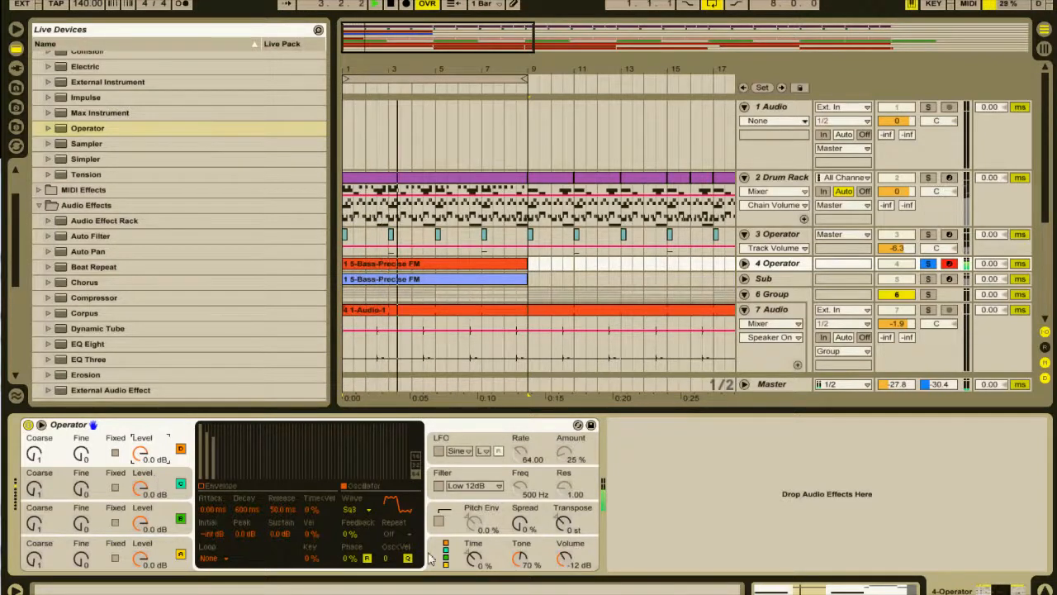
{"action": "key", "text": "space"}
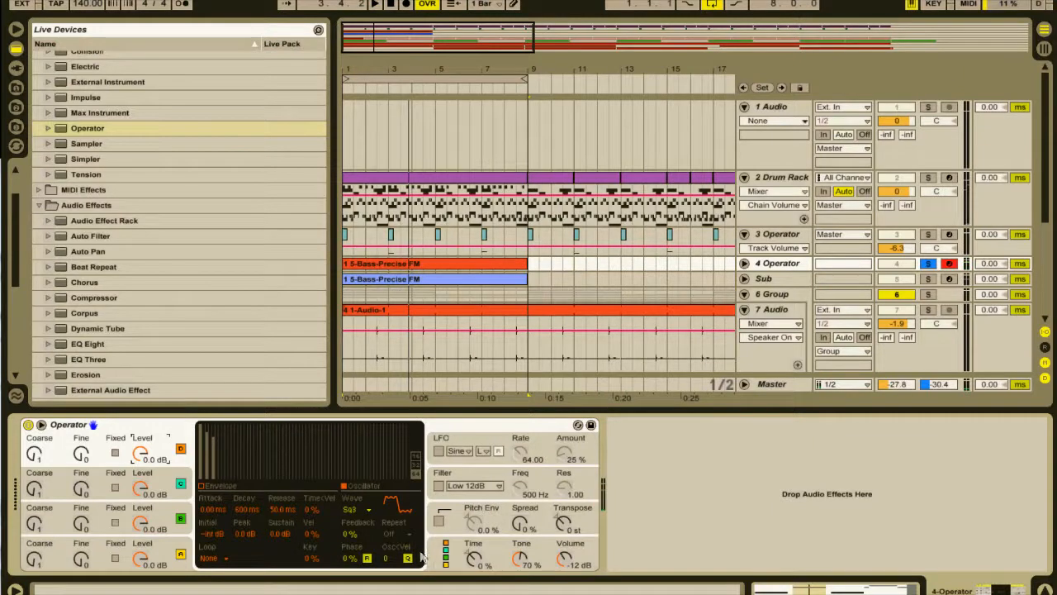
Try several Operator algorithms during playback and choose the one with oscillator A beside the D-C-B stack.
{"action": "left_click", "coordinate": [445, 558]}
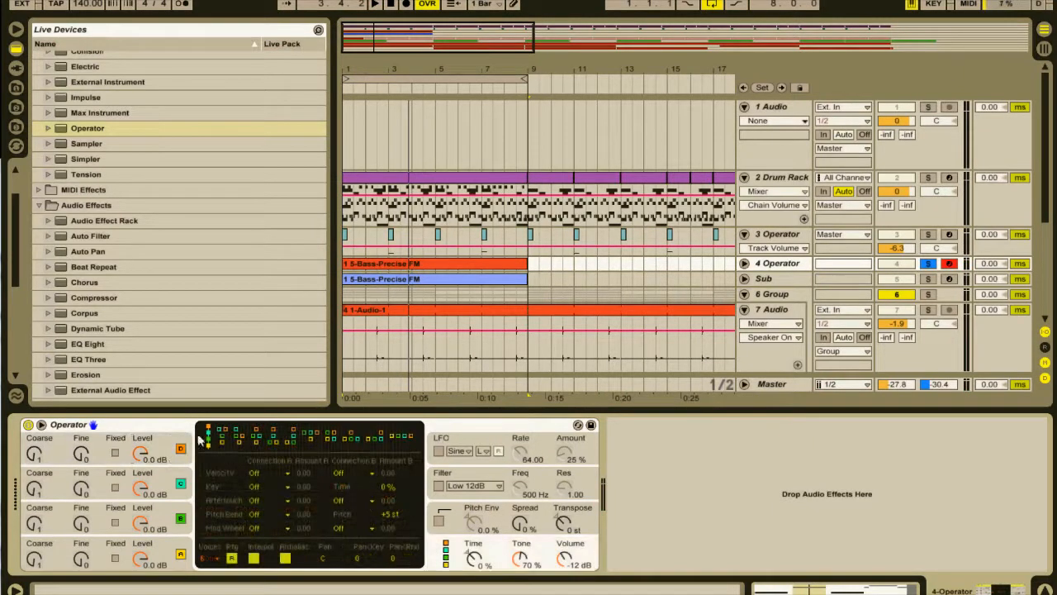
{"action": "key", "text": "space"}
{"action": "left_click", "coordinate": [241, 438]}
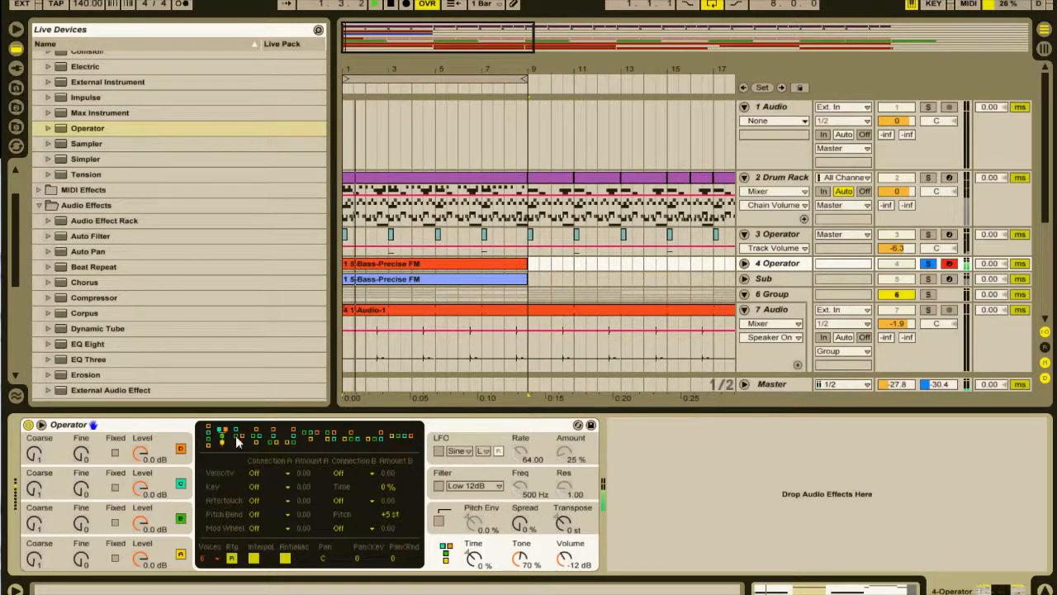
{"action": "left_click", "coordinate": [273, 440]}
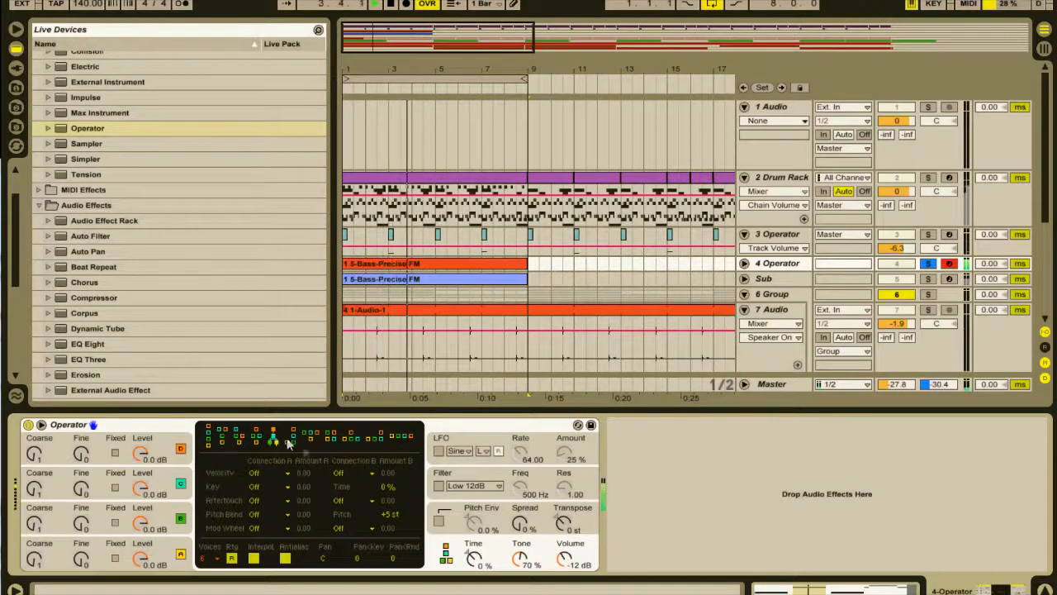
{"action": "left_click", "coordinate": [307, 437]}
{"action": "left_click", "coordinate": [334, 439]}
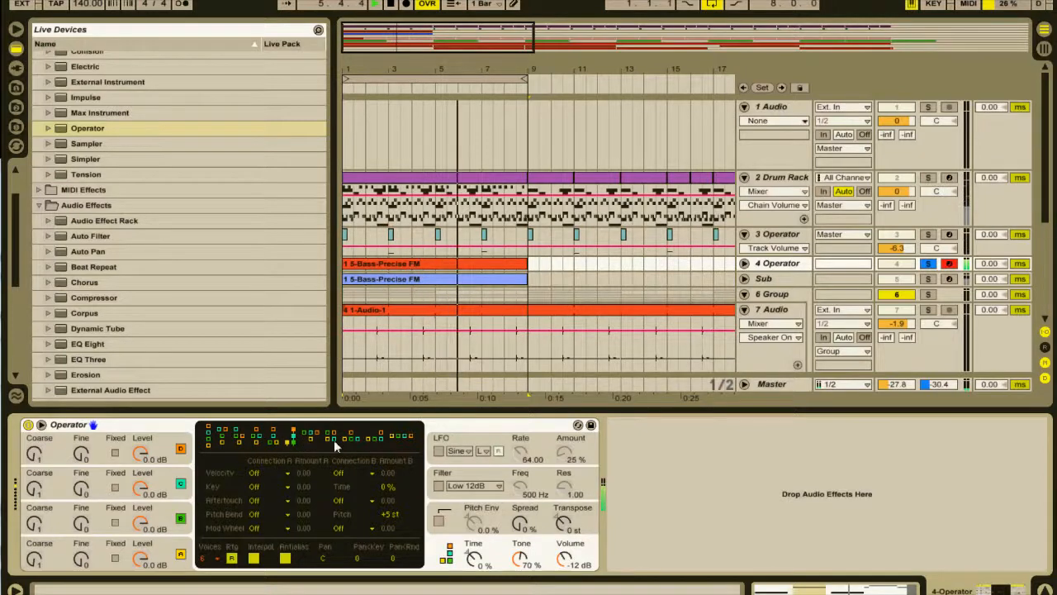
{"action": "left_click", "coordinate": [296, 437]}
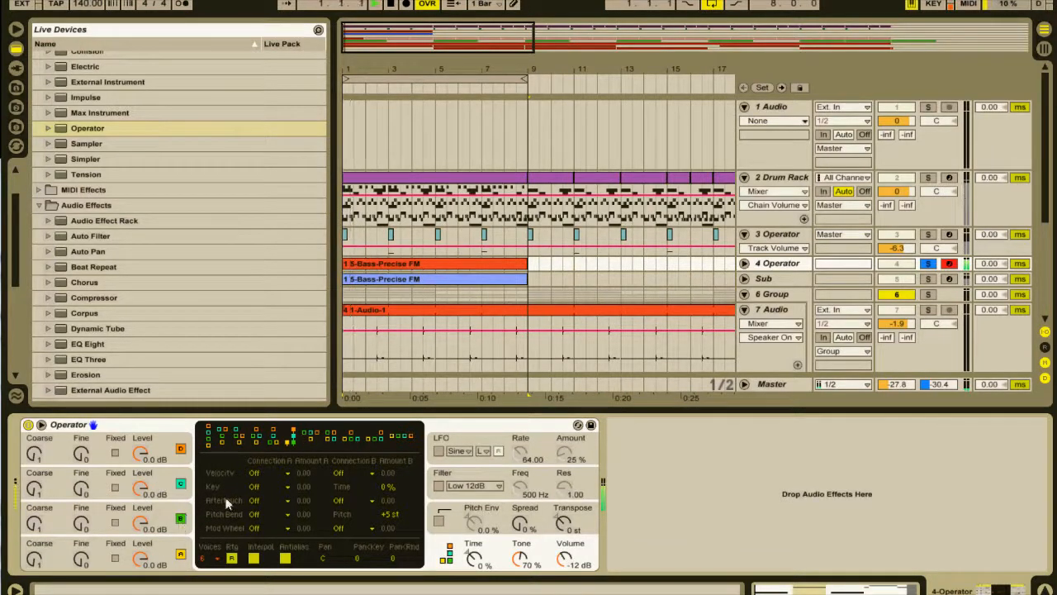
Balance the oscillator levels during playback, with A at 0.0 dB, C at -6.0 dB and D at -7.9 dB.
{"action": "key", "text": "space"}
{"action": "left_click_drag", "start_coordinate": [141, 489], "coordinate": [142, 519]}
{"action": "mouse_move", "coordinate": [142, 560]}
{"action": "left_mouse_down"}
{"action": "mouse_move", "coordinate": [141, 592]}
{"action": "mouse_move", "coordinate": [142, 545]}
{"action": "left_mouse_up"}
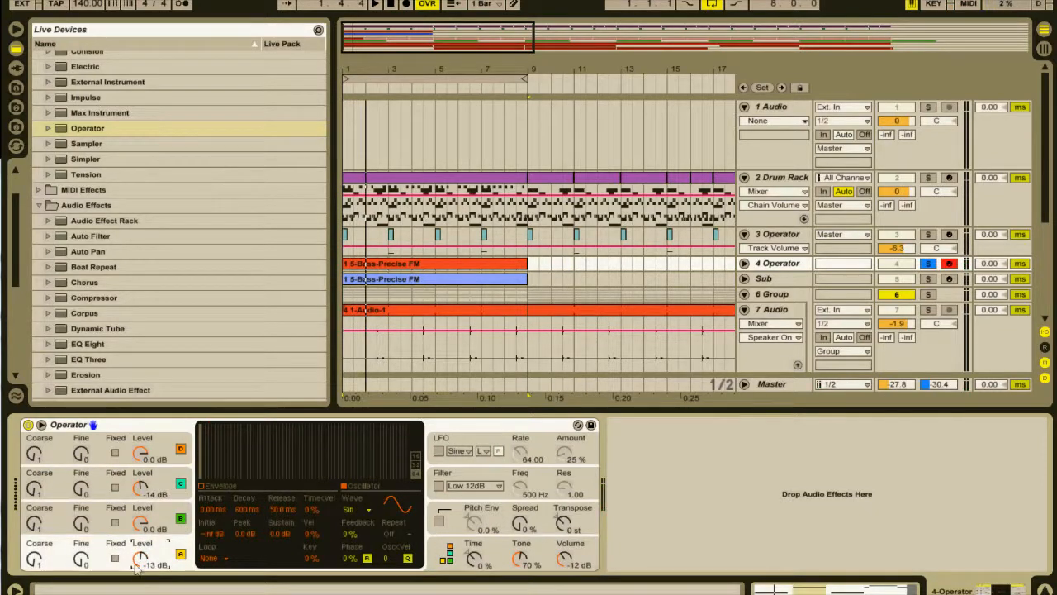
{"action": "key", "text": "space"}
{"action": "left_click_drag", "start_coordinate": [139, 555], "coordinate": [139, 541]}
{"action": "left_click_drag", "start_coordinate": [141, 488], "coordinate": [142, 468]}
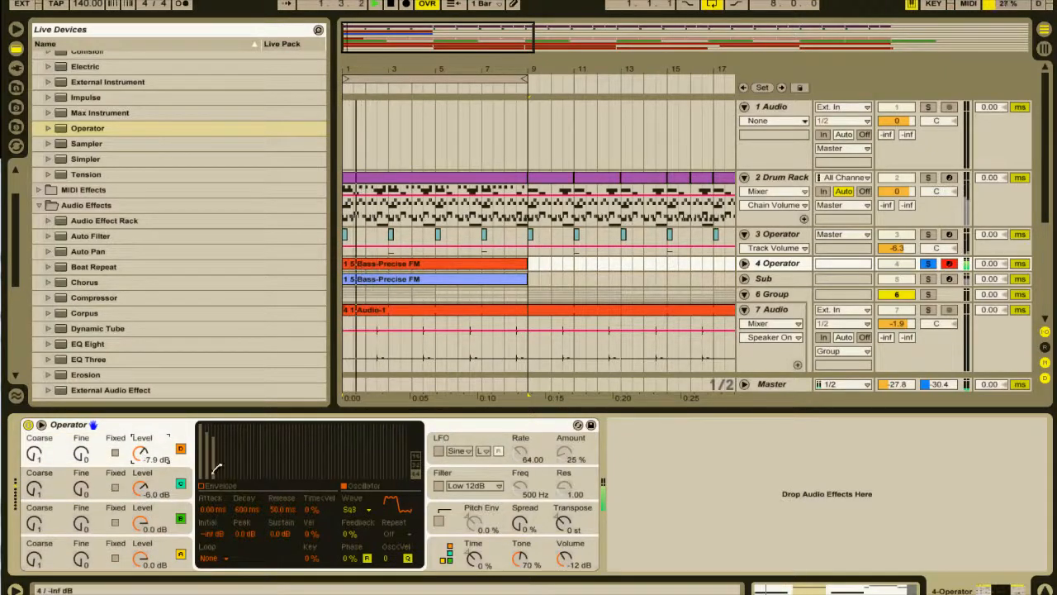
Raise oscillator C's level to 0.0 dB and oscillator D's level to -4.4 dB, auditioning the result.
{"action": "left_click_drag", "start_coordinate": [141, 523], "coordinate": [145, 455]}
{"action": "key", "text": "space"}
{"action": "key", "text": "space"}
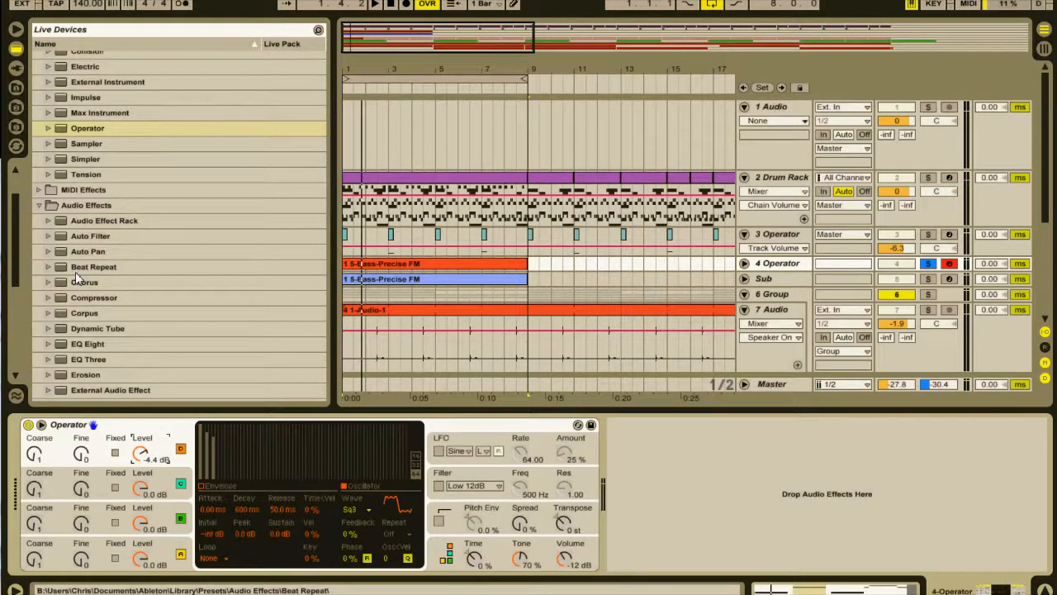
Add a Reverb after Operator, with its quality set to High and its size reduced to 19.44.
{"action": "left_click", "coordinate": [118, 299]}
{"action": "scroll", "coordinate": [111, 318], "scroll_direction": "down", "scroll_amount": 6}
{"action": "double_click", "coordinate": [107, 329]}
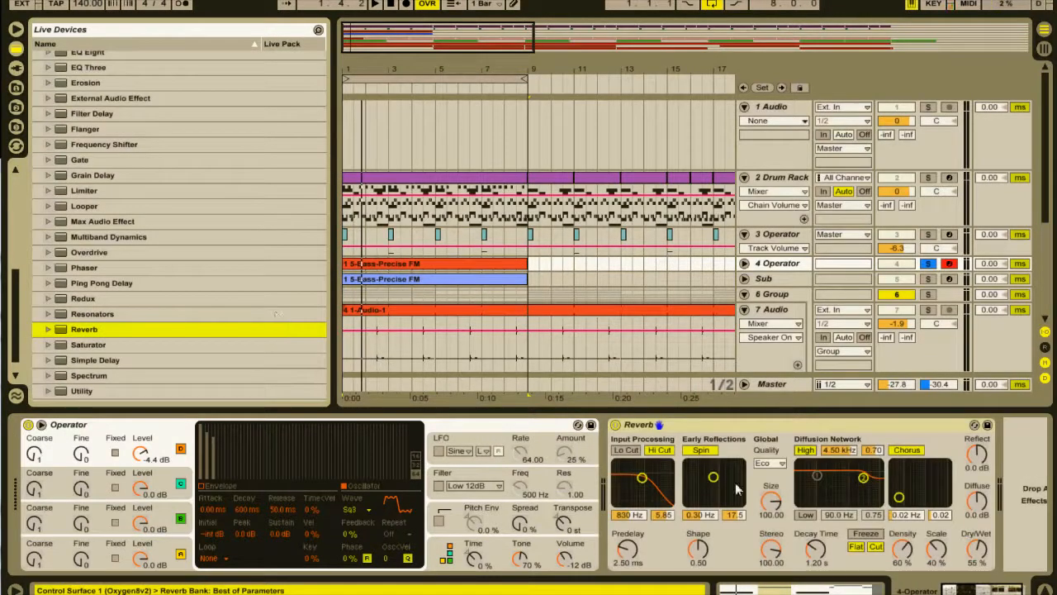
{"action": "left_click_drag", "start_coordinate": [770, 514], "coordinate": [771, 561]}
{"action": "left_click", "coordinate": [768, 466]}
{"action": "left_click", "coordinate": [768, 499]}
During playback, set the Reverb's input filter to 2.31 kHz and 3.69, decay time to 541 ms and stereo to 26.67.
{"action": "key", "text": "space"}
{"action": "left_click_drag", "start_coordinate": [643, 478], "coordinate": [651, 487]}
{"action": "left_click_drag", "start_coordinate": [820, 546], "coordinate": [771, 590]}
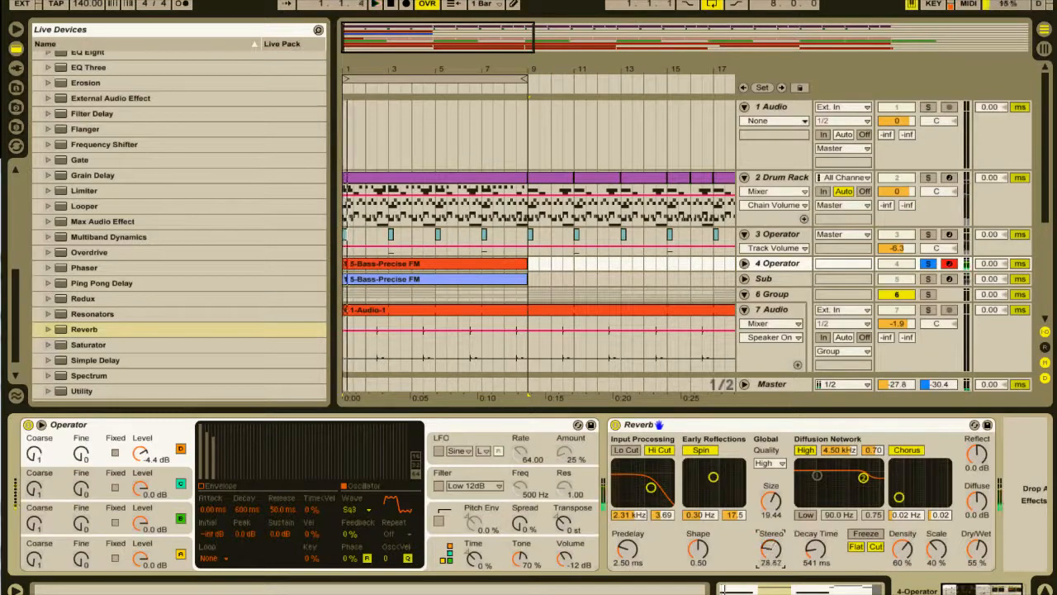
Lower the Reverb's Diffuse level to -5.5 dB and its Dry/Wet mix to 35%, auditioning the sound.
{"action": "left_click_drag", "start_coordinate": [977, 500], "coordinate": [977, 516]}
{"action": "mouse_move", "coordinate": [973, 536]}
{"action": "left_mouse_down"}
{"action": "mouse_move", "coordinate": [973, 564]}
{"action": "mouse_move", "coordinate": [973, 551]}
{"action": "left_mouse_up"}
{"action": "key", "text": "space"}
{"action": "key", "text": "space"}
{"action": "key", "text": "space"}
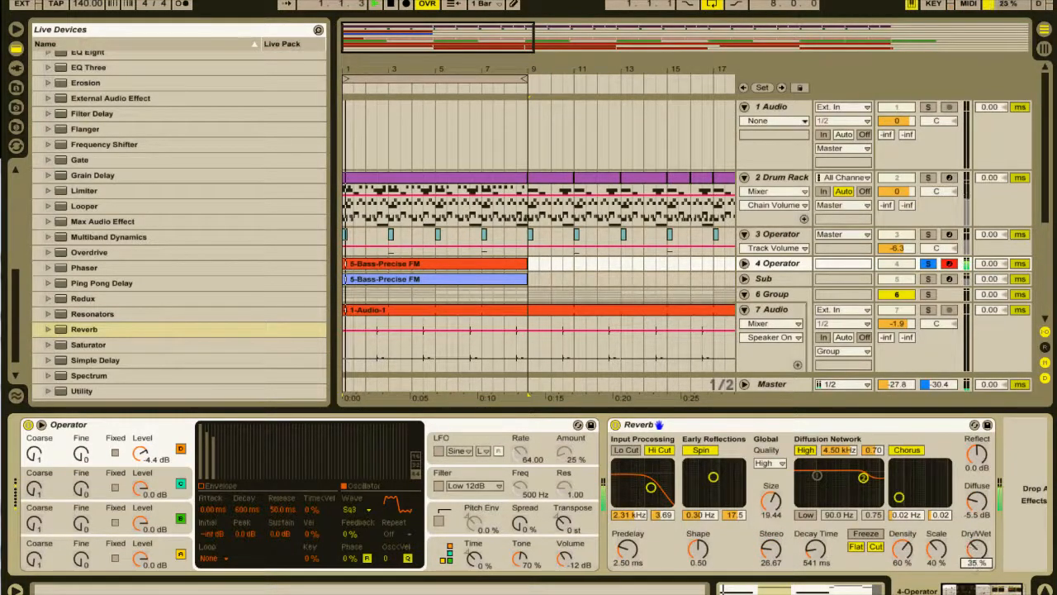
Set the Reverb's decay time to 593 ms and audition the sound.
{"action": "left_click", "coordinate": [815, 558]}
{"action": "mouse_move", "coordinate": [815, 559]}
{"action": "left_mouse_down"}
{"action": "mouse_move", "coordinate": [816, 533]}
{"action": "mouse_move", "coordinate": [815, 552]}
{"action": "left_mouse_up"}
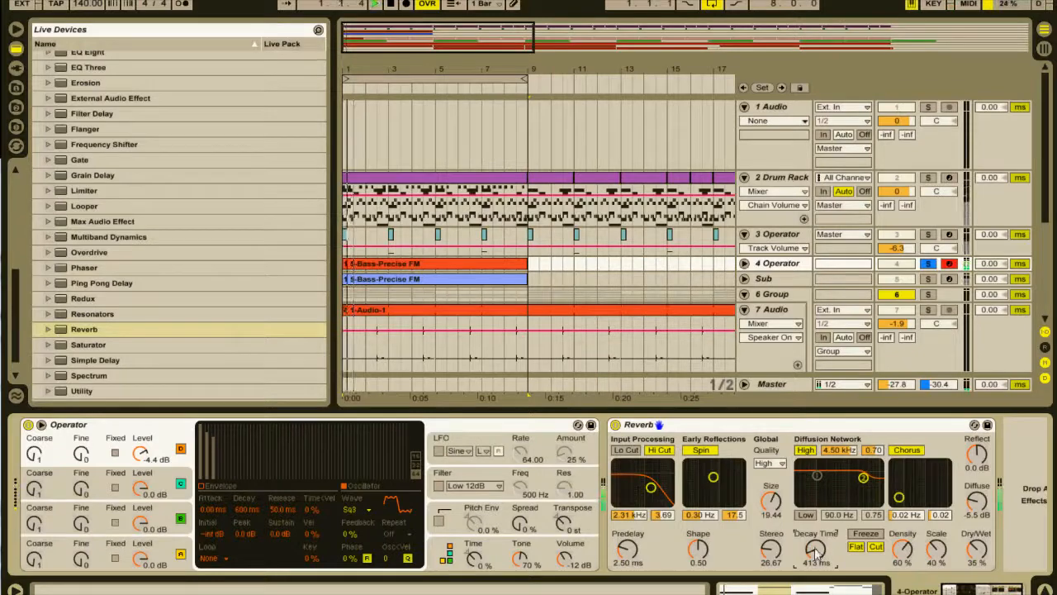
{"action": "key", "text": "space"}
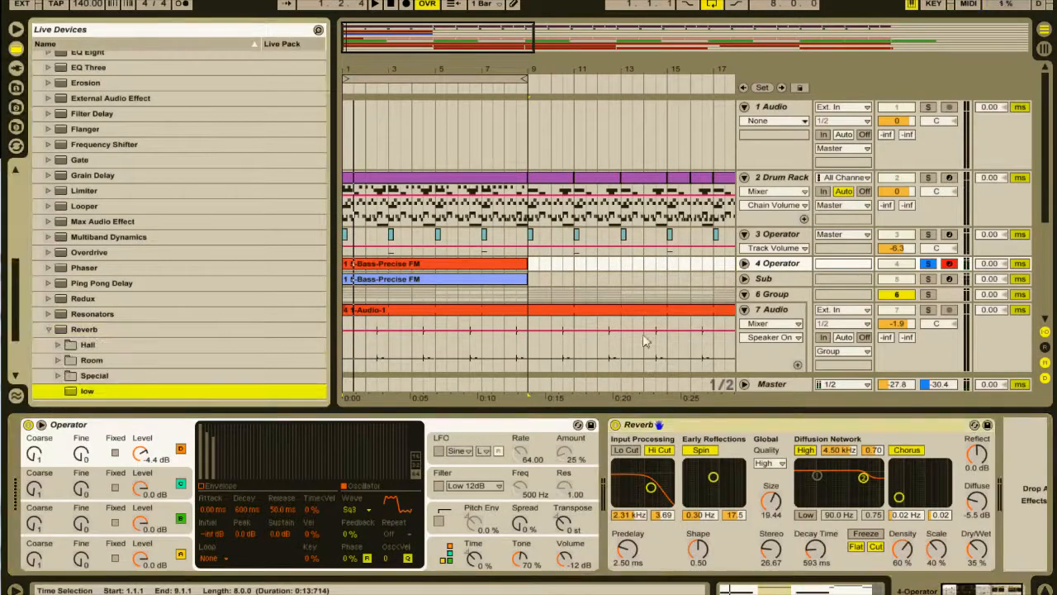
{"action": "key", "text": "space"}
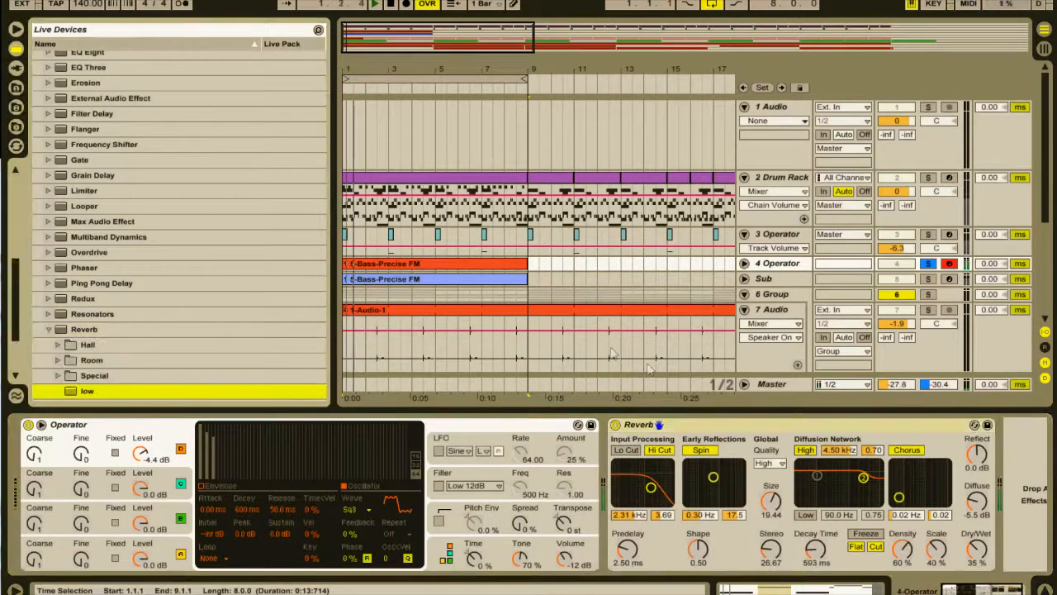
Expand the 4 Operator track in the arrangement and audition its bass notes up to the long note at bar 3.
{"action": "scroll", "coordinate": [701, 367], "scroll_direction": "down", "scroll_amount": 1}
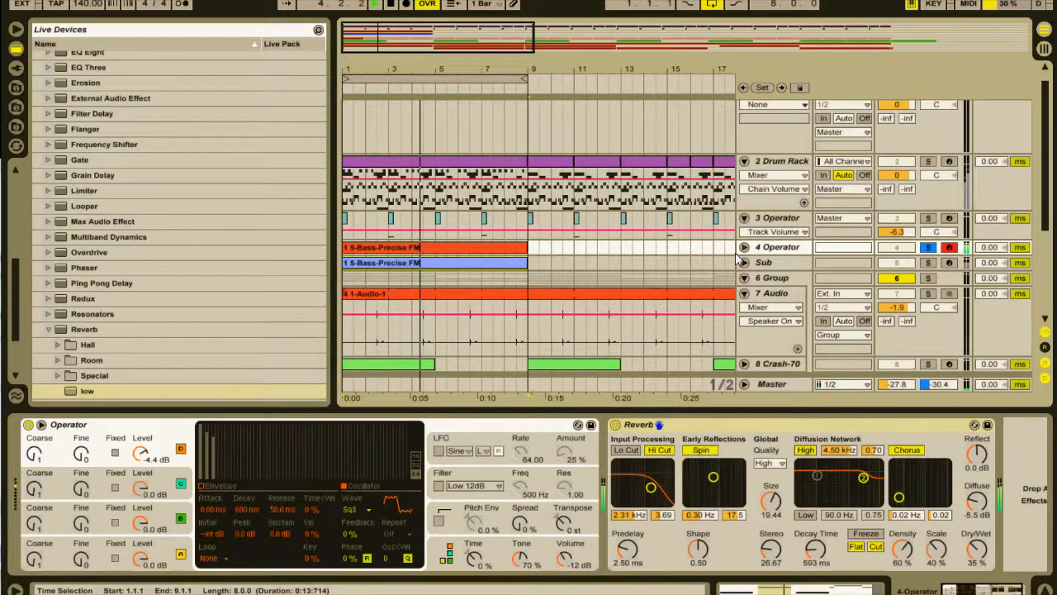
{"action": "left_click", "coordinate": [743, 248]}
{"action": "key", "text": "space"}
{"action": "key", "text": "space"}
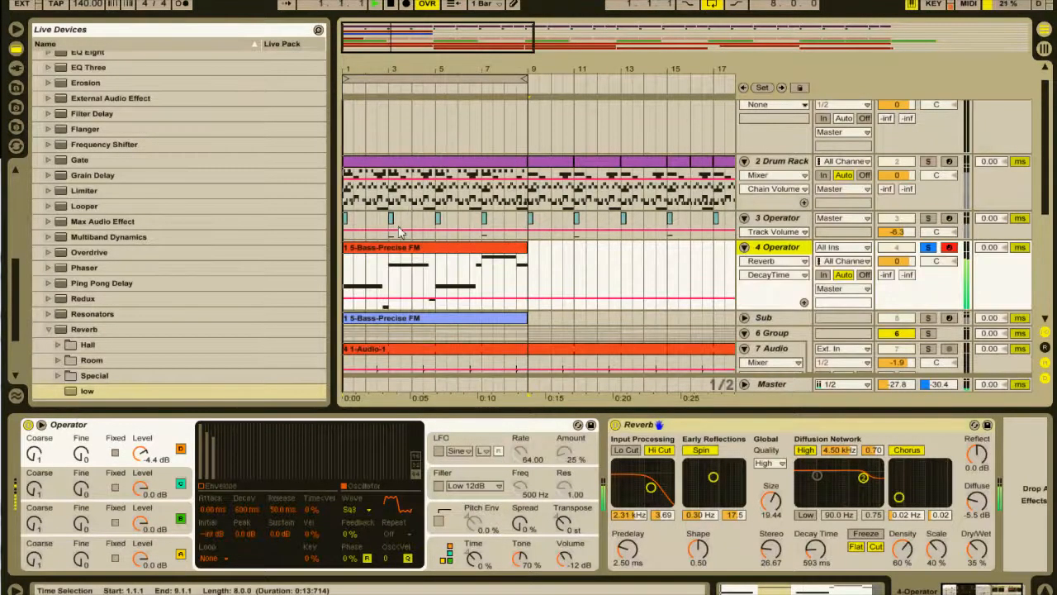
{"action": "left_click", "coordinate": [389, 275]}
{"action": "key", "text": "space"}
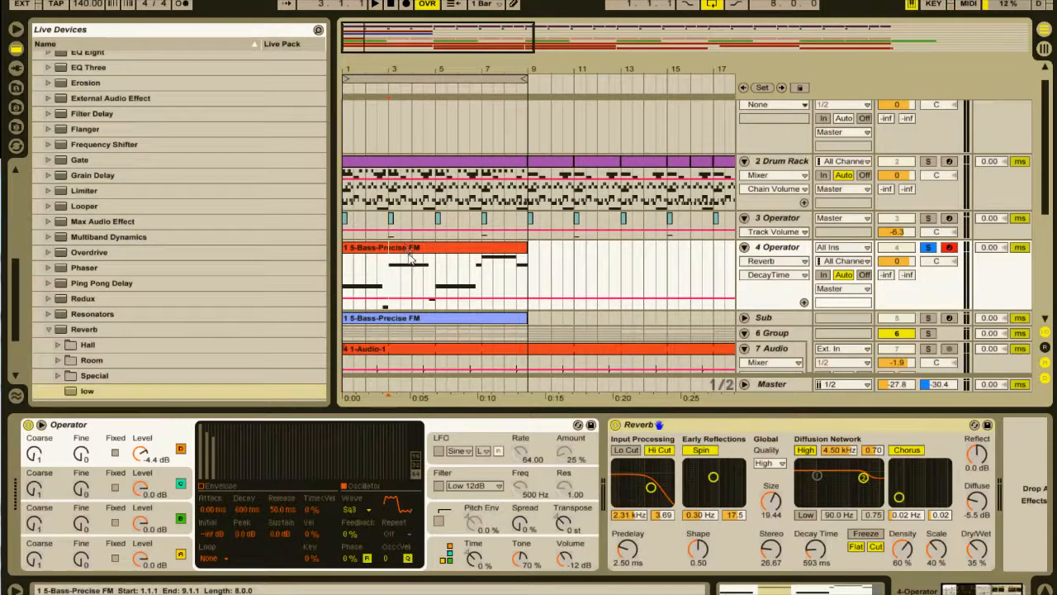
Transpose the long note at bar 3 of the 4 Operator clip down one octave and play the bass line back.
{"action": "left_click", "coordinate": [407, 248]}
{"action": "double_click", "coordinate": [407, 248]}
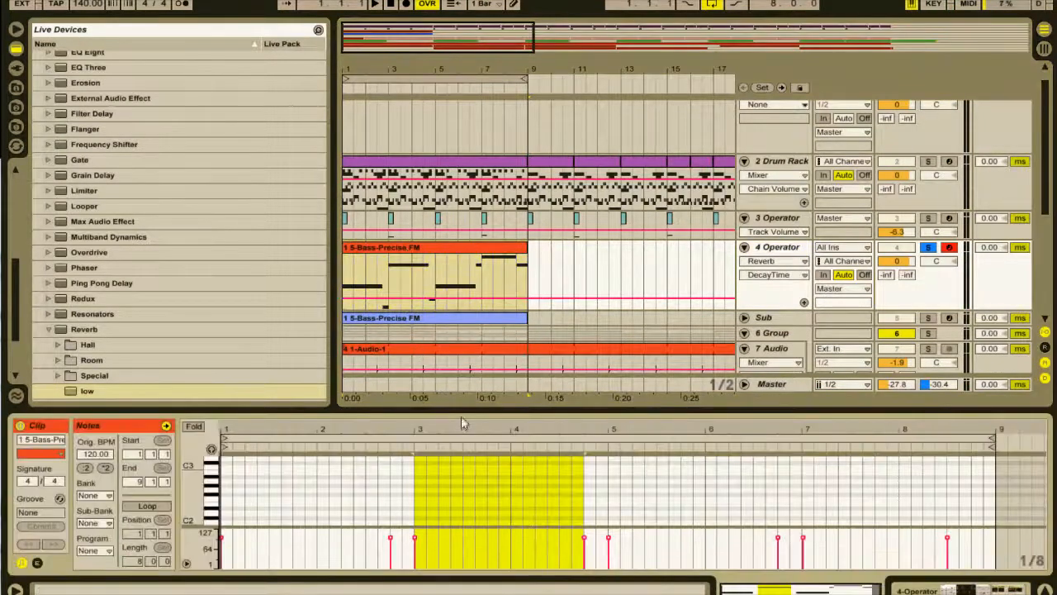
{"action": "left_click_drag", "start_coordinate": [458, 412], "coordinate": [464, 166]}
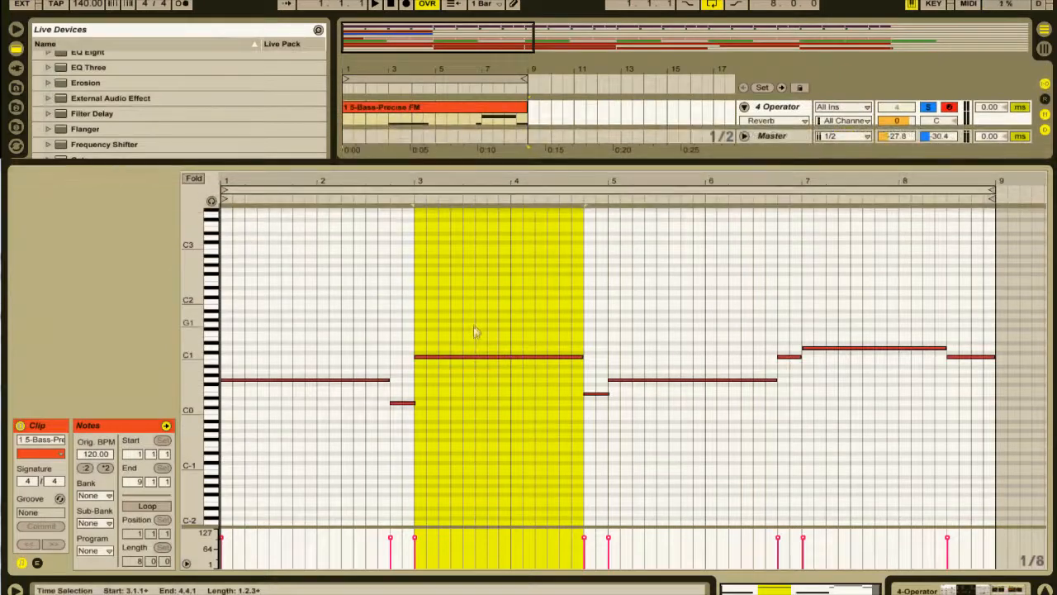
{"action": "left_click", "coordinate": [480, 357]}
{"action": "key", "text": "shift+Down"}
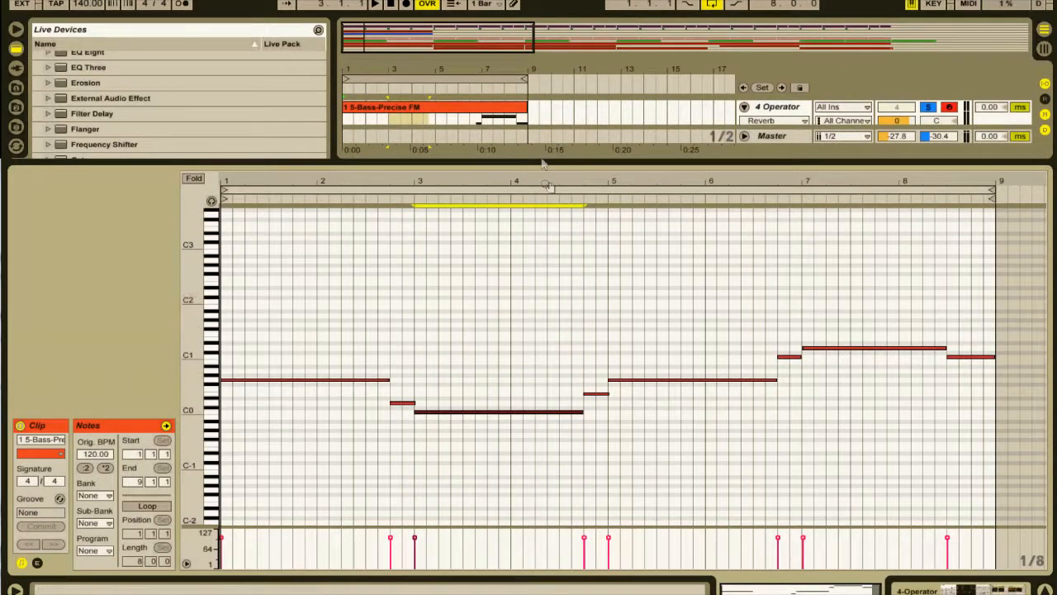
{"action": "left_click_drag", "start_coordinate": [541, 164], "coordinate": [545, 411]}
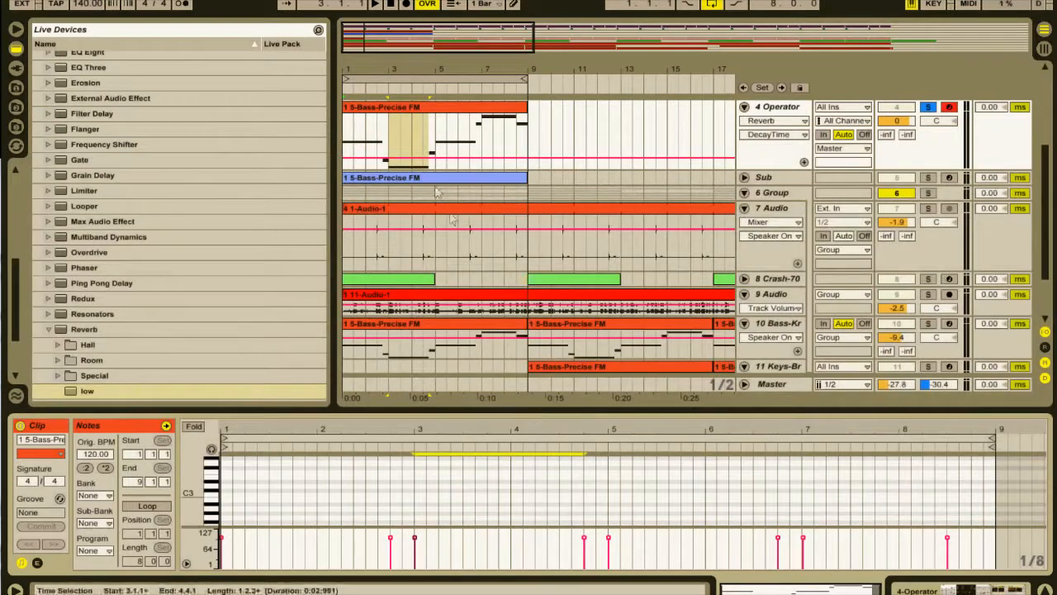
{"action": "left_click", "coordinate": [430, 180]}
{"action": "key", "text": "space"}
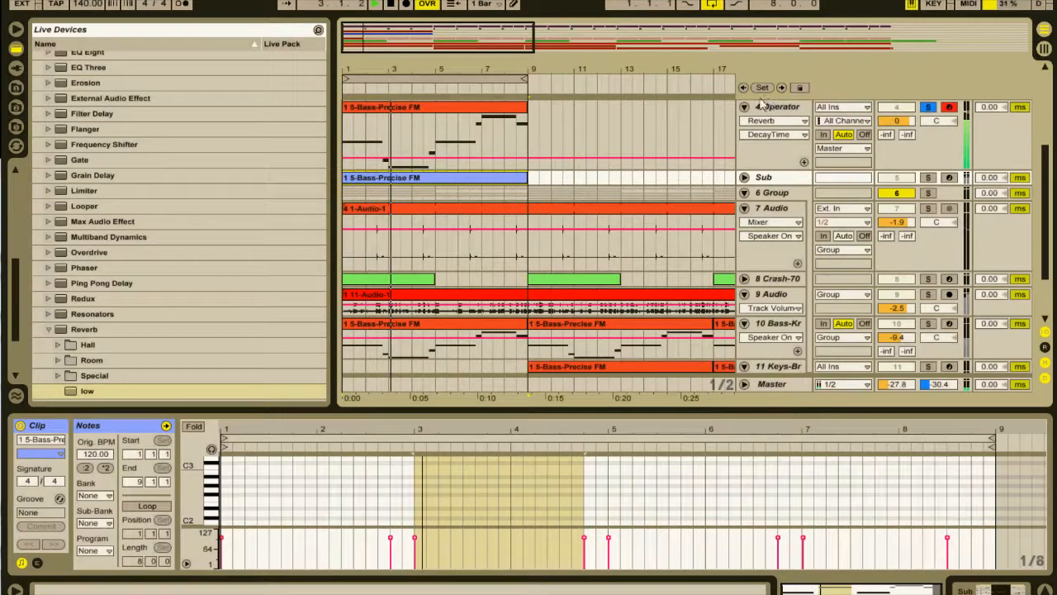
Stop playback and add a Saturator after the Reverb on the 4 Operator track.
{"action": "left_click", "coordinate": [804, 118]}
{"action": "key", "text": "space"}
{"action": "scroll", "coordinate": [69, 290], "scroll_direction": "down", "scroll_amount": 2}
{"action": "left_click", "coordinate": [48, 256]}
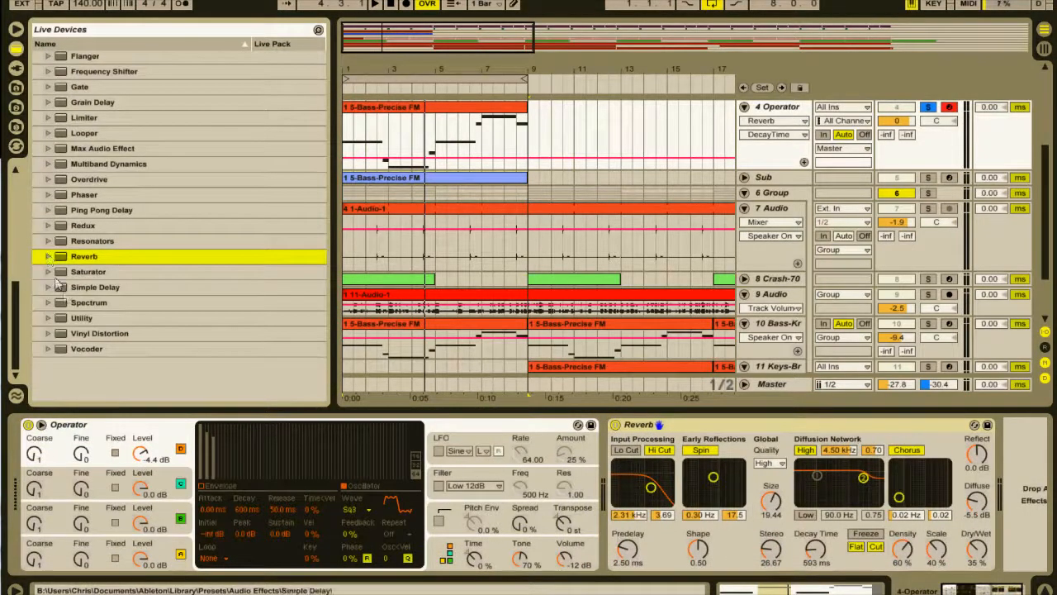
{"action": "double_click", "coordinate": [82, 279]}
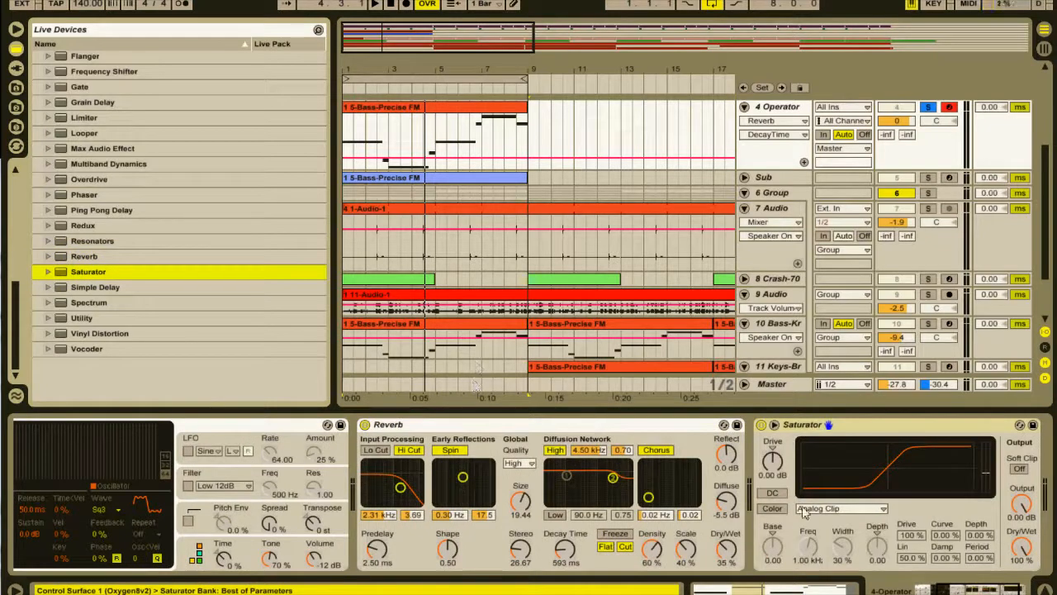
Set the Saturator to the Medium Curve type and enable its DC and Color options.
{"action": "left_click", "coordinate": [805, 510]}
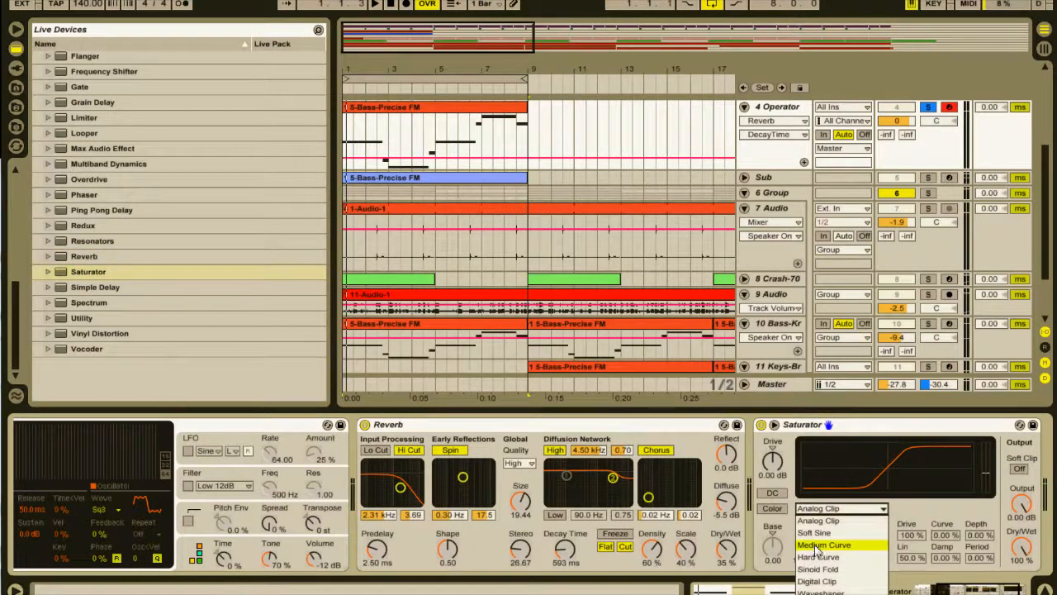
{"action": "left_click", "coordinate": [818, 546]}
{"action": "key", "text": "space"}
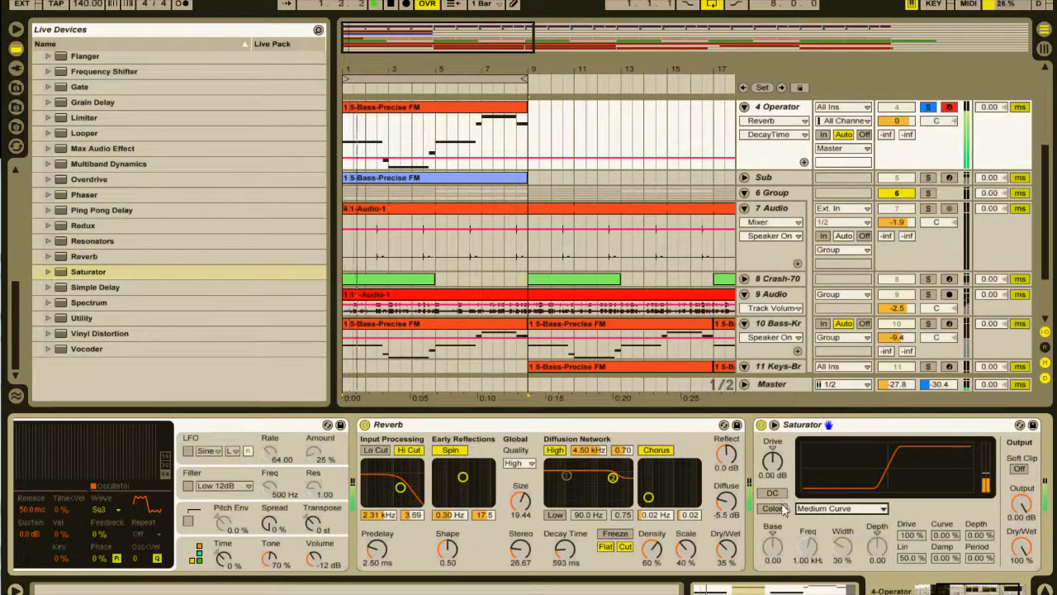
{"action": "left_click", "coordinate": [774, 496]}
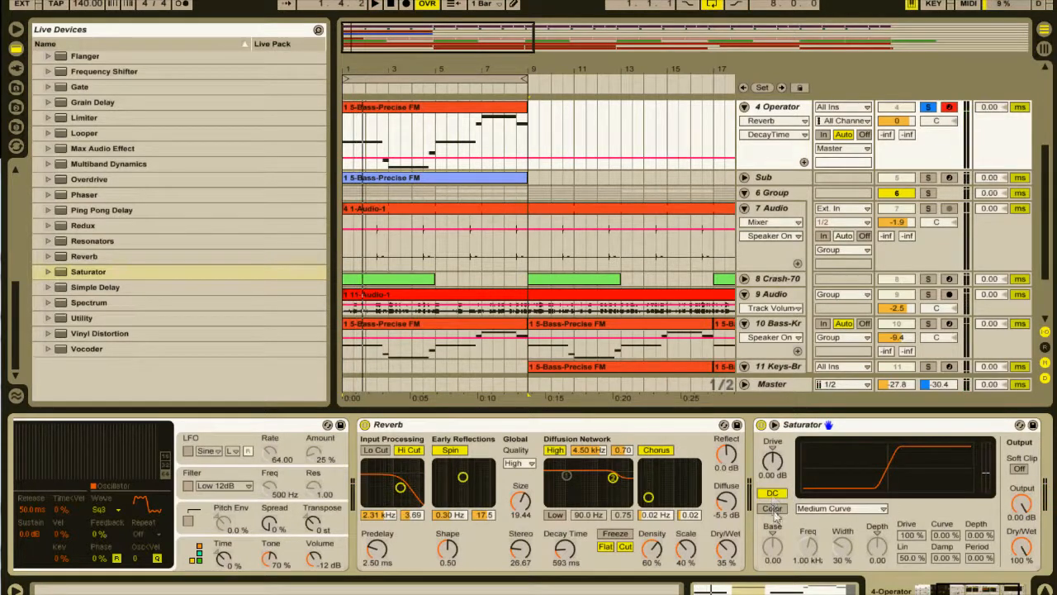
{"action": "left_click", "coordinate": [775, 512]}
Try a Saturator Base value of -5.71 during playback and reset it to the default.
{"action": "mouse_move", "coordinate": [774, 546]}
{"action": "left_mouse_down"}
{"action": "mouse_move", "coordinate": [773, 522]}
{"action": "mouse_move", "coordinate": [775, 551]}
{"action": "left_mouse_up"}
{"action": "key", "text": "space"}
{"action": "key", "text": "space"}
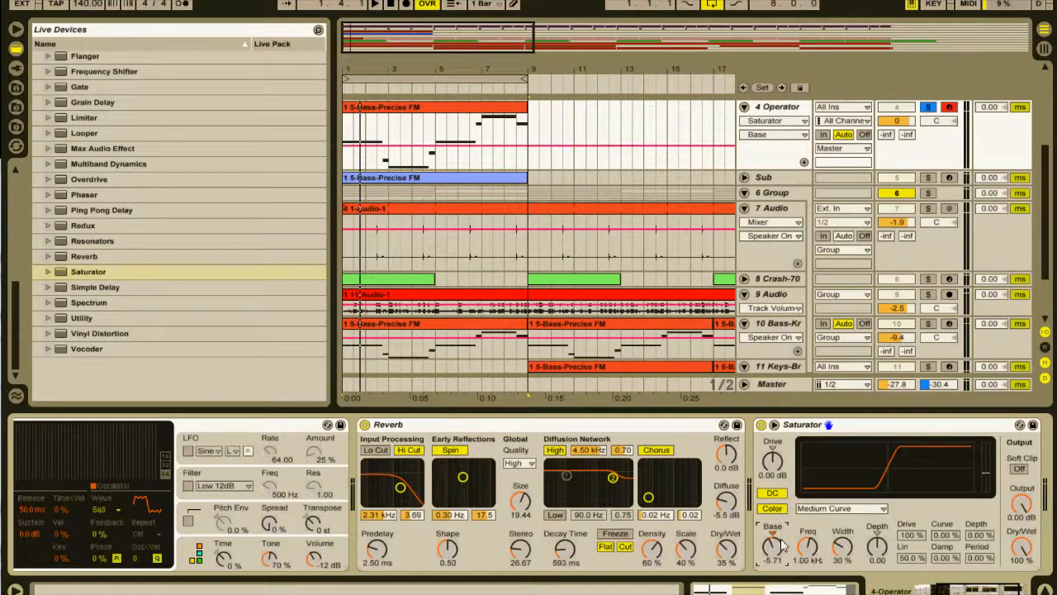
{"action": "key", "text": "Delete"}
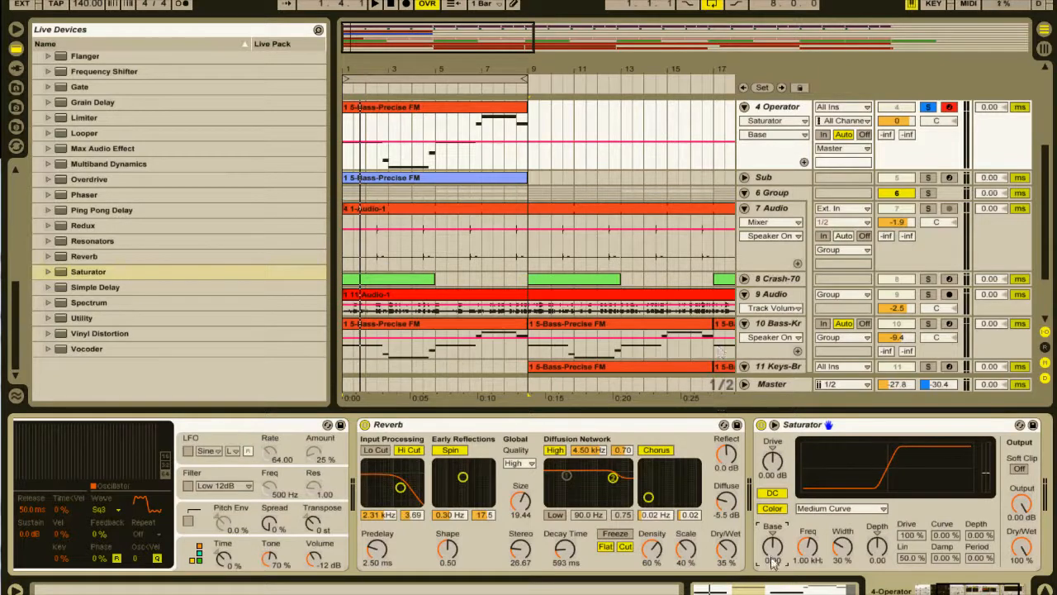
Shape the Saturator color during playback with Base at 4.57, Freq at 125 Hz, Width at 0.0% and Depth at 5.33.
{"action": "key", "text": "space"}
{"action": "mouse_move", "coordinate": [772, 554]}
{"action": "left_mouse_down"}
{"action": "mouse_move", "coordinate": [772, 529]}
{"action": "mouse_move", "coordinate": [773, 583]}
{"action": "mouse_move", "coordinate": [772, 541]}
{"action": "left_mouse_up"}
{"action": "left_click_drag", "start_coordinate": [880, 550], "coordinate": [805, 547]}
{"action": "key", "text": "space"}
{"action": "key", "text": "space"}
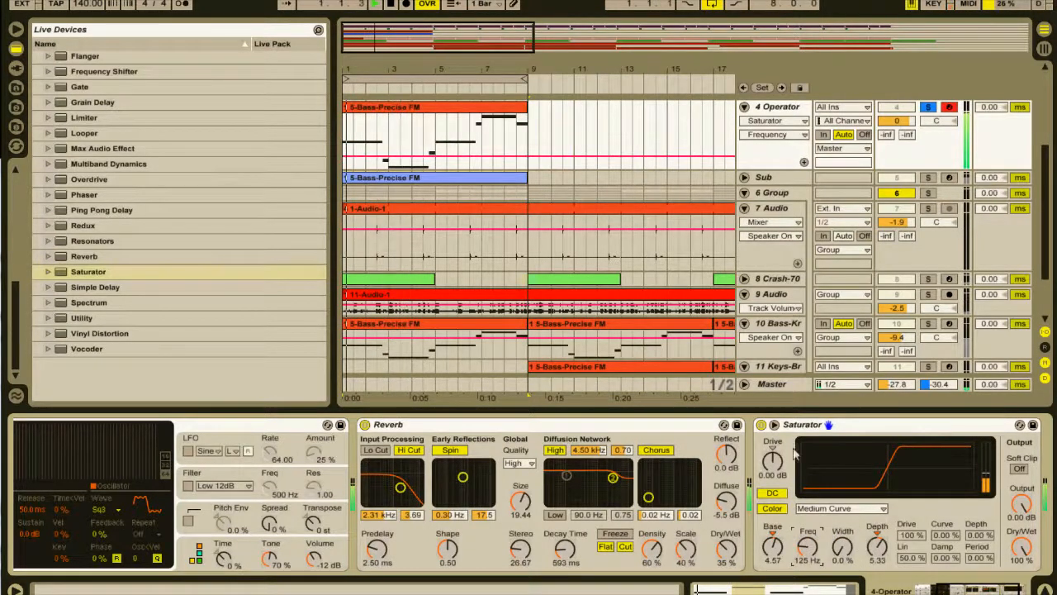
Collapse the Saturator and Reverb, and add a Spectrum with an enlarged display at the end of the chain.
{"action": "double_click", "coordinate": [864, 426]}
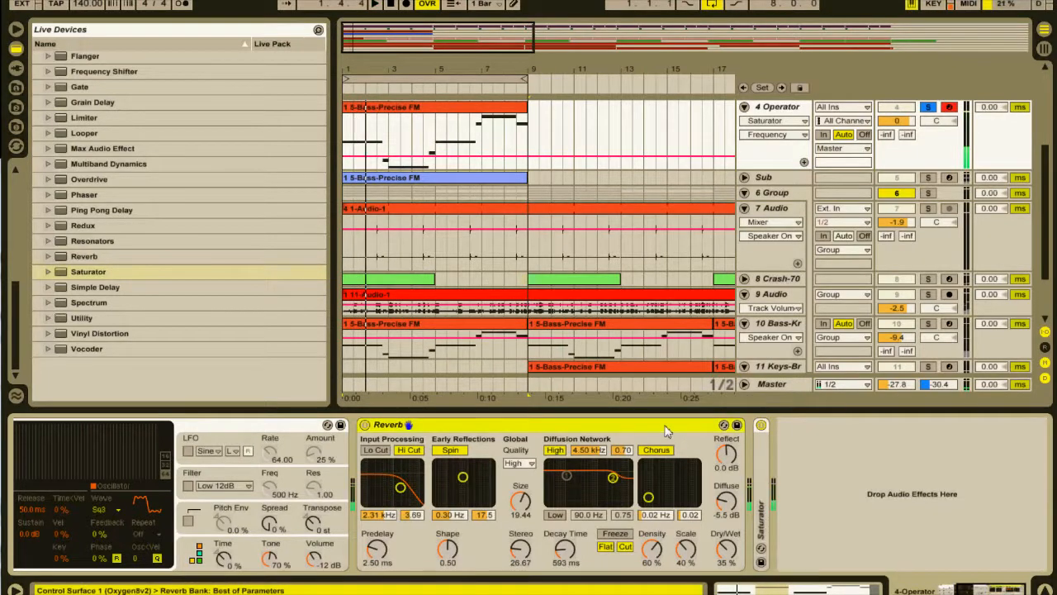
{"action": "double_click", "coordinate": [686, 426]}
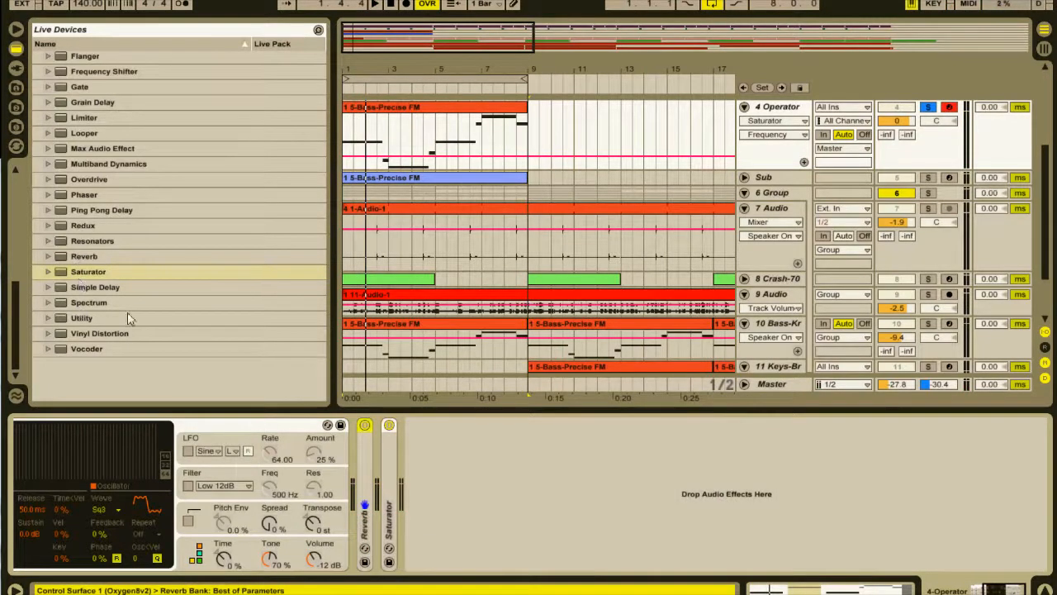
{"action": "left_click", "coordinate": [100, 273]}
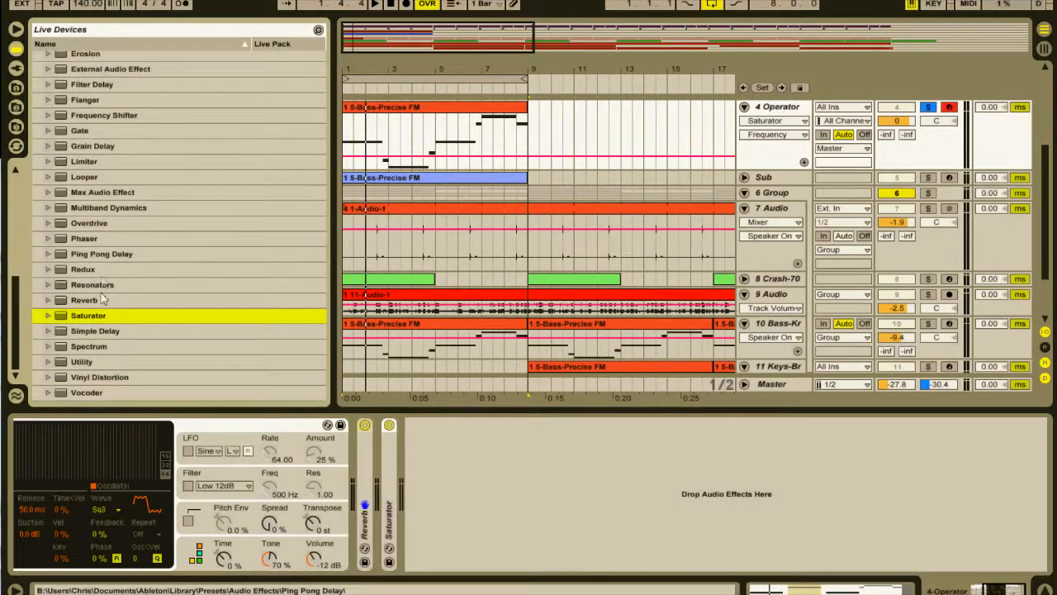
{"action": "double_click", "coordinate": [82, 347]}
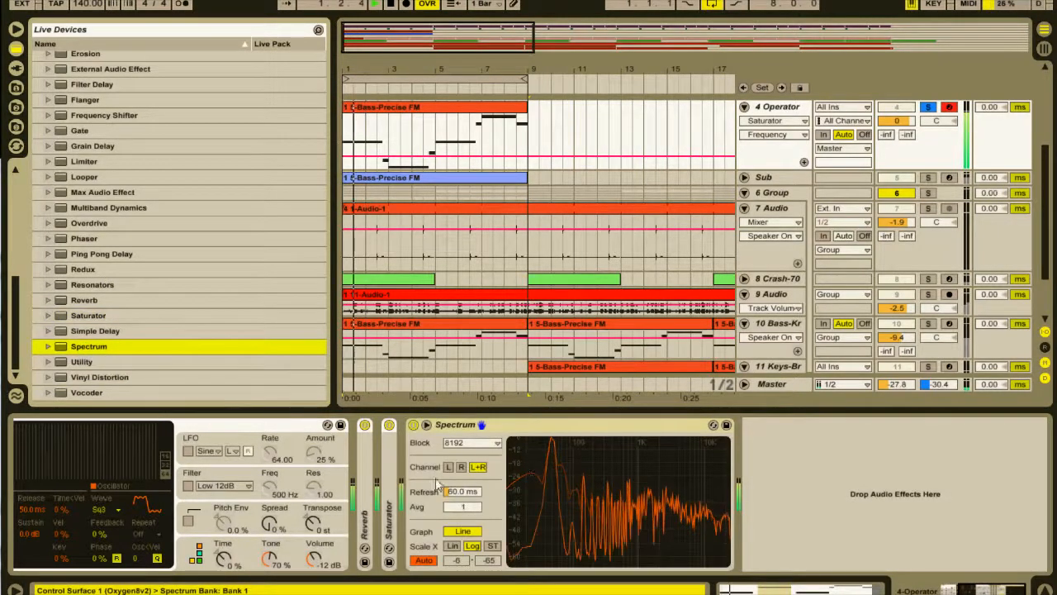
{"action": "double_click", "coordinate": [570, 480]}
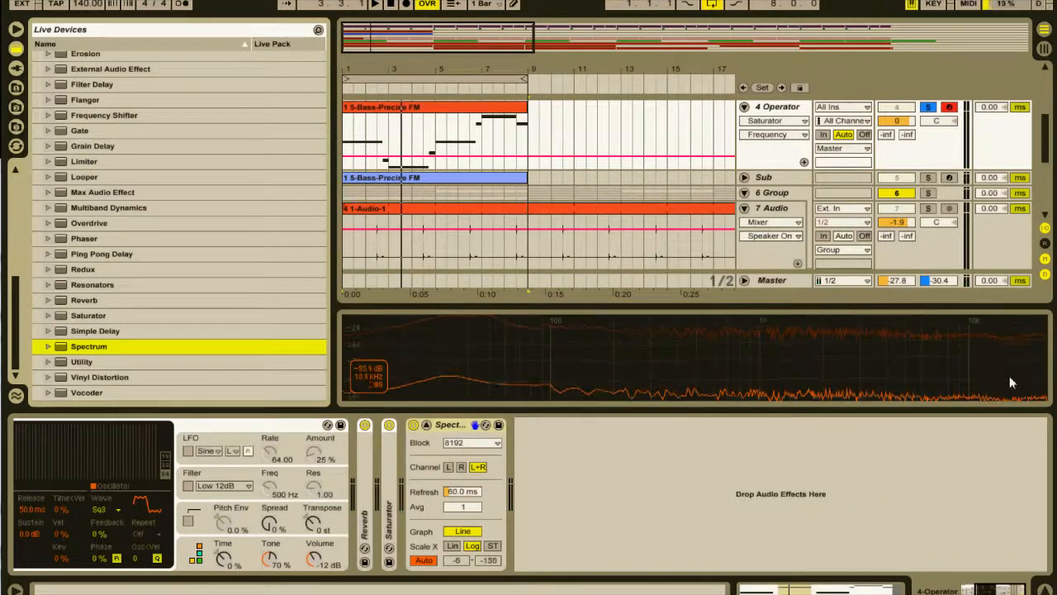
{"action": "key", "text": "space"}
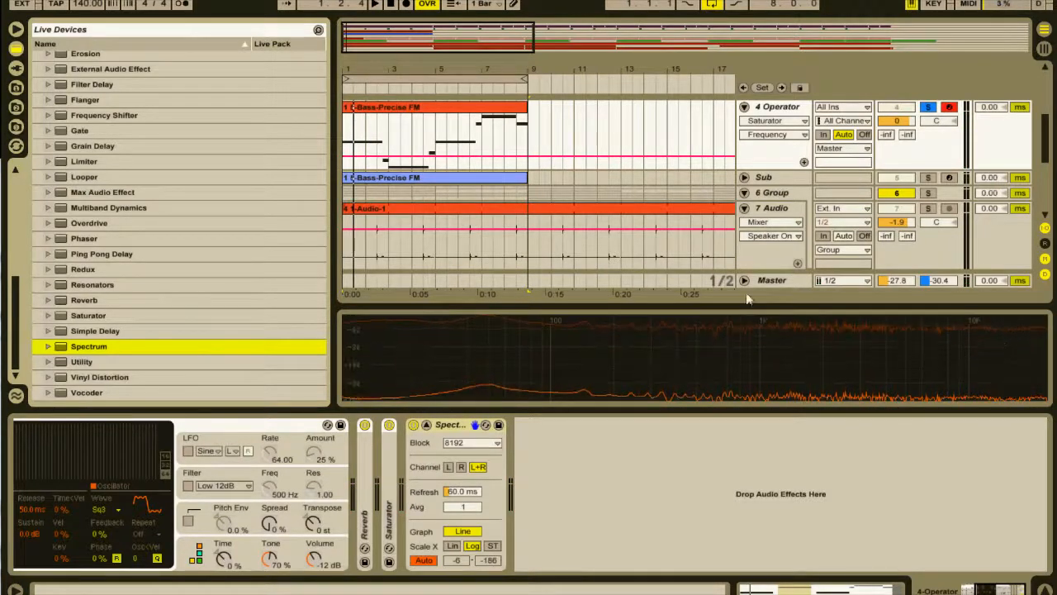
Insert an EQ Eight between the Saturator and the Spectrum.
{"action": "scroll", "coordinate": [93, 231], "scroll_direction": "up", "scroll_amount": 3}
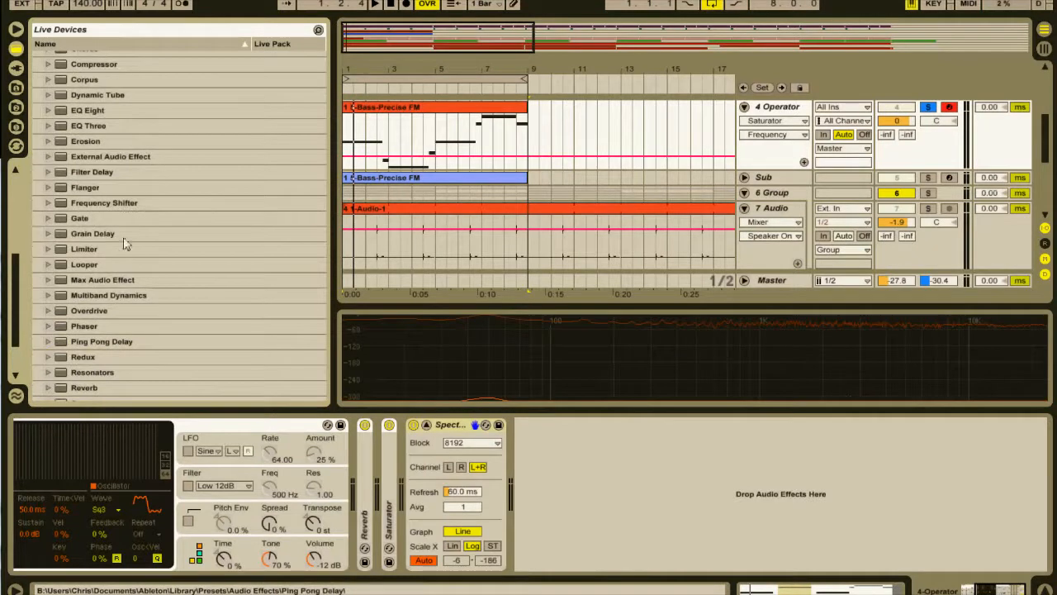
{"action": "left_click", "coordinate": [89, 112]}
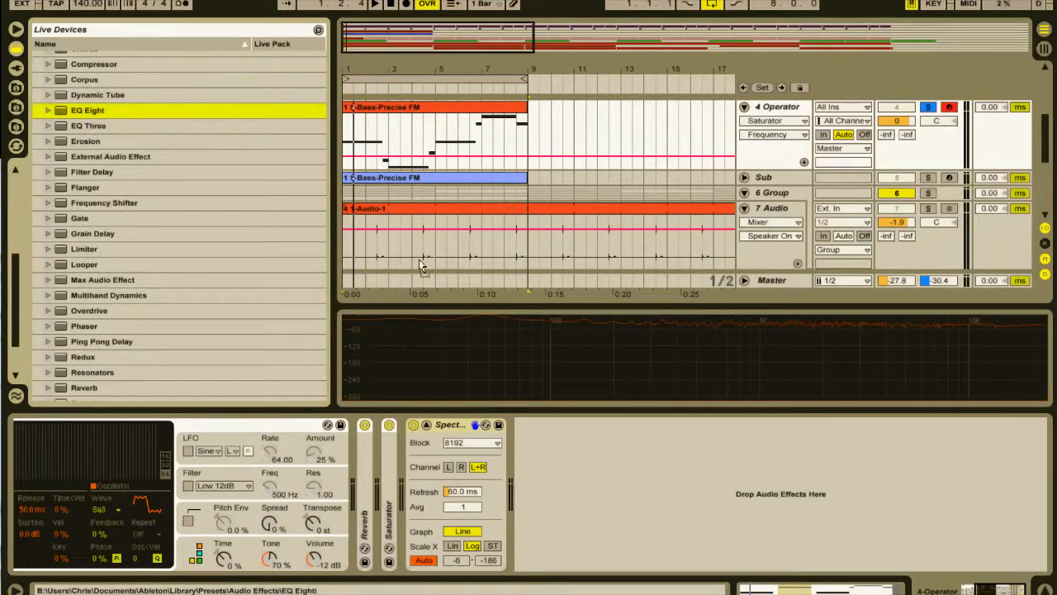
{"action": "left_click_drag", "start_coordinate": [435, 489], "coordinate": [404, 469]}
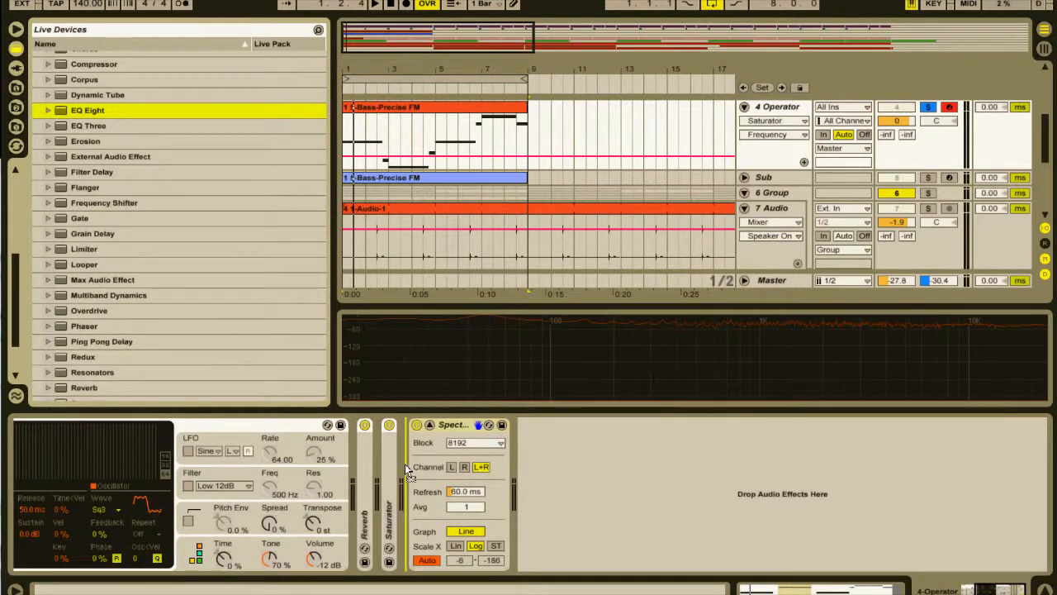
{"action": "left_click_drag", "start_coordinate": [405, 463], "coordinate": [405, 464]}
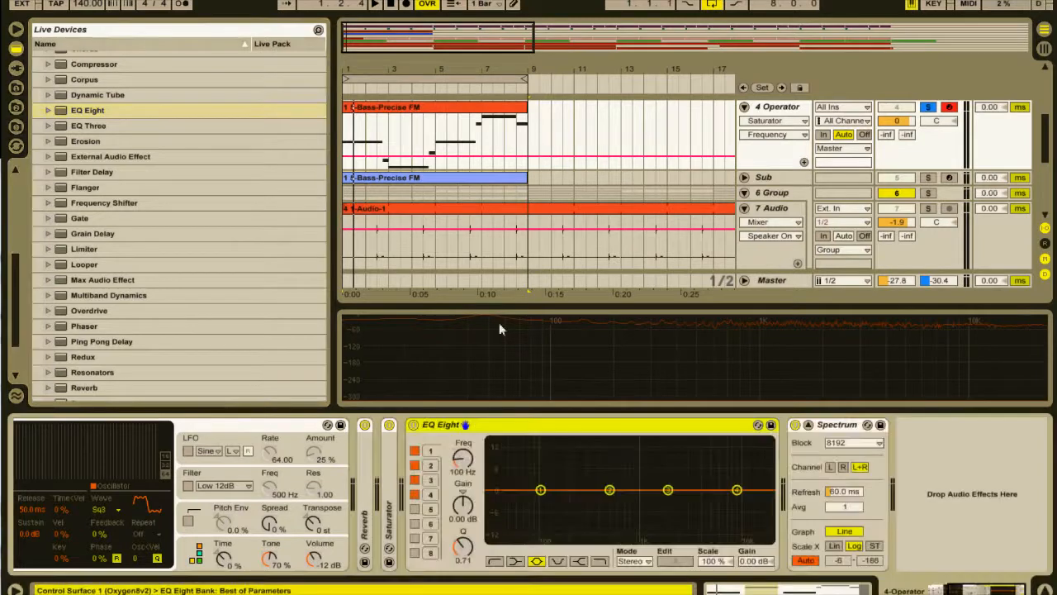
During playback, make EQ Eight's band 4 a high-cut slightly above 10 kHz and set band 3 to -7.62 dB at 5.26 kHz.
{"action": "left_click", "coordinate": [739, 491]}
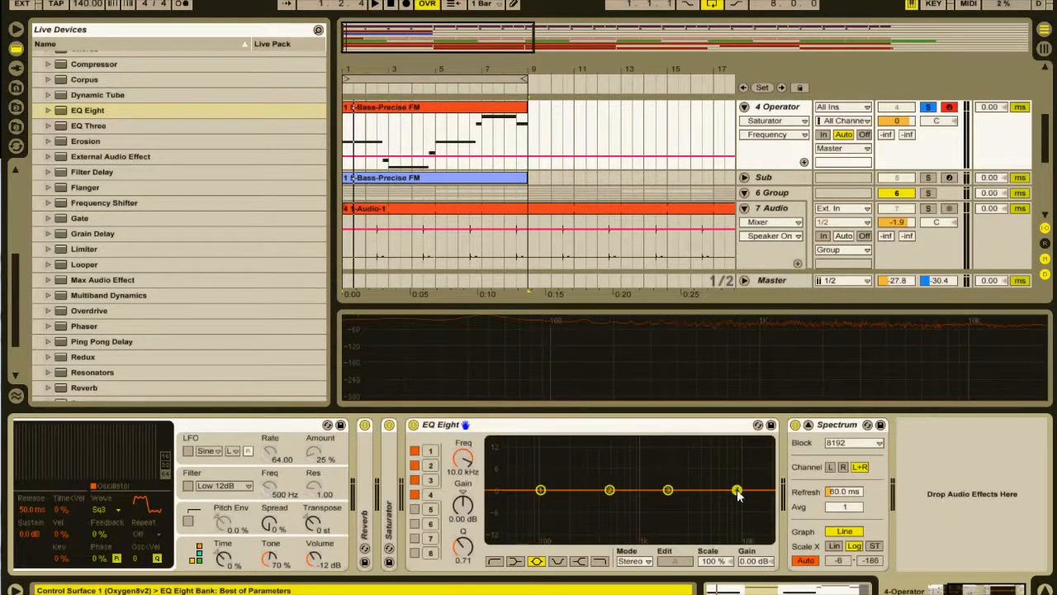
{"action": "left_click", "coordinate": [601, 561]}
{"action": "key", "text": "space"}
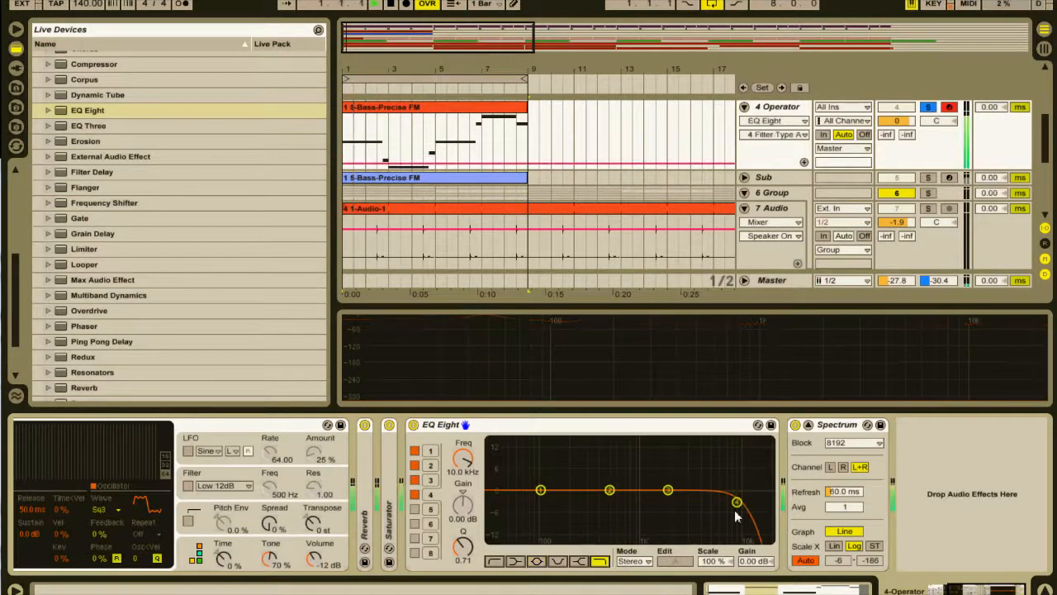
{"action": "left_click_drag", "start_coordinate": [737, 503], "coordinate": [746, 512]}
{"action": "left_click_drag", "start_coordinate": [669, 490], "coordinate": [709, 515]}
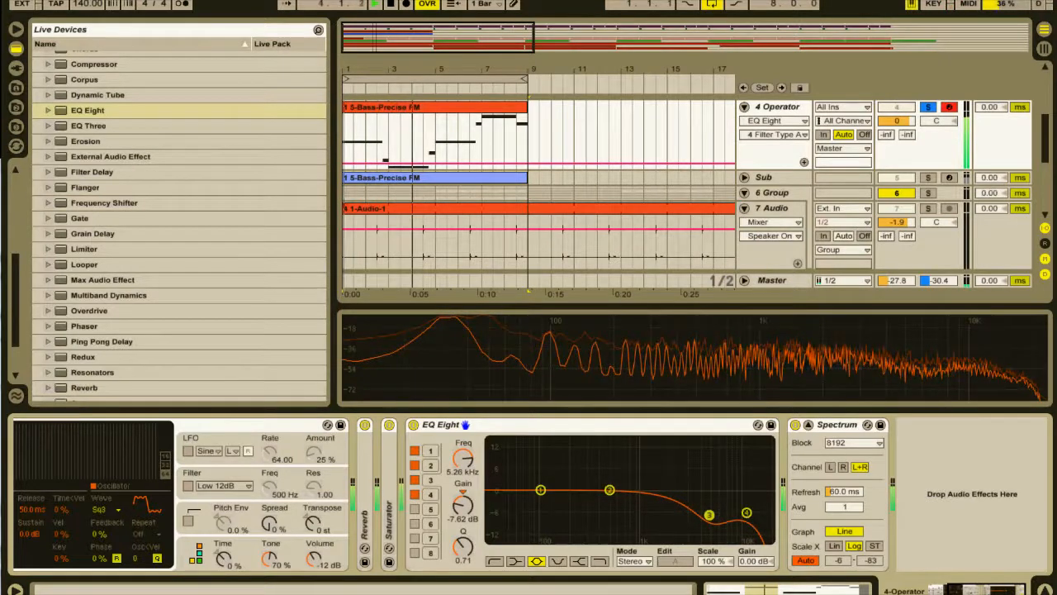
Turn EQ Eight's band 1 into a low cut at 80.9 Hz and play the result.
{"action": "key", "text": "space"}
{"action": "left_click", "coordinate": [541, 490]}
{"action": "left_click", "coordinate": [494, 561]}
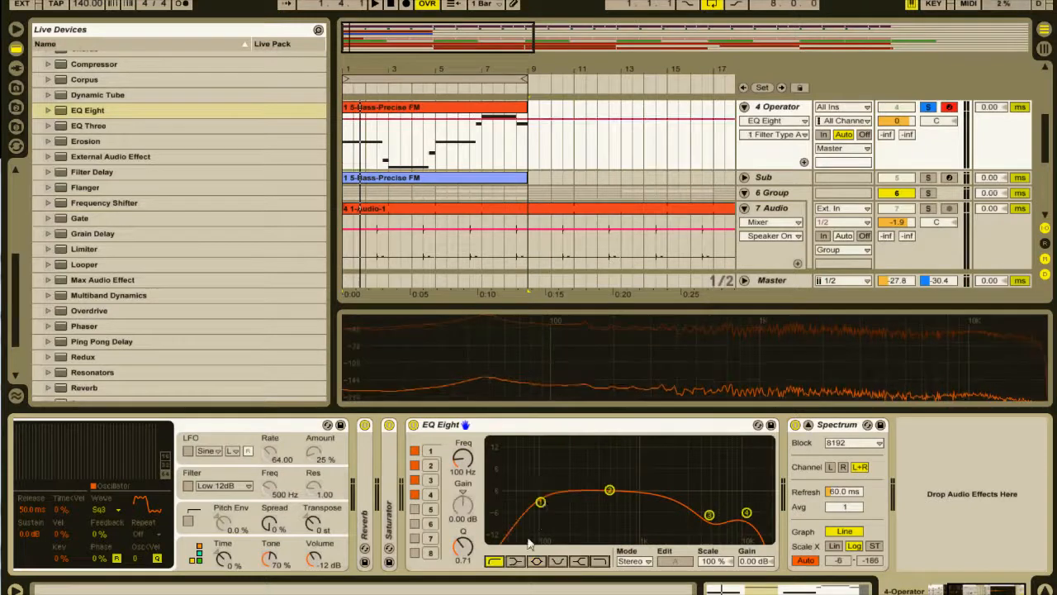
{"action": "mouse_move", "coordinate": [543, 508]}
{"action": "left_mouse_down"}
{"action": "mouse_move", "coordinate": [512, 501]}
{"action": "mouse_move", "coordinate": [532, 502]}
{"action": "left_mouse_up"}
{"action": "key", "text": "space"}
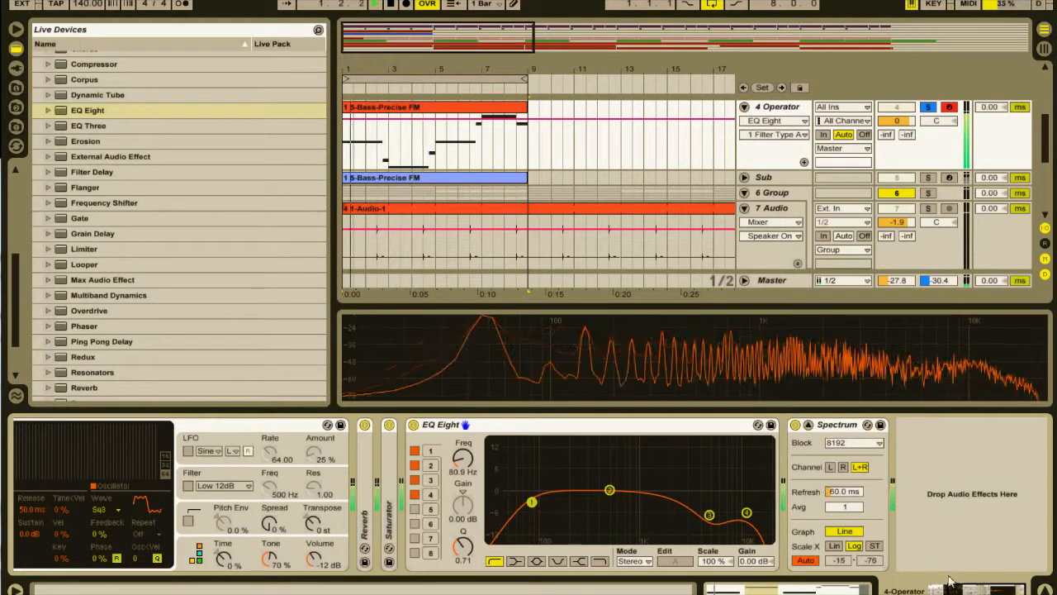
Collapse EQ Eight and add an Auto Filter to the end of the 4 Operator track's device chain.
{"action": "scroll", "coordinate": [808, 532], "scroll_direction": "left", "scroll_amount": 3}
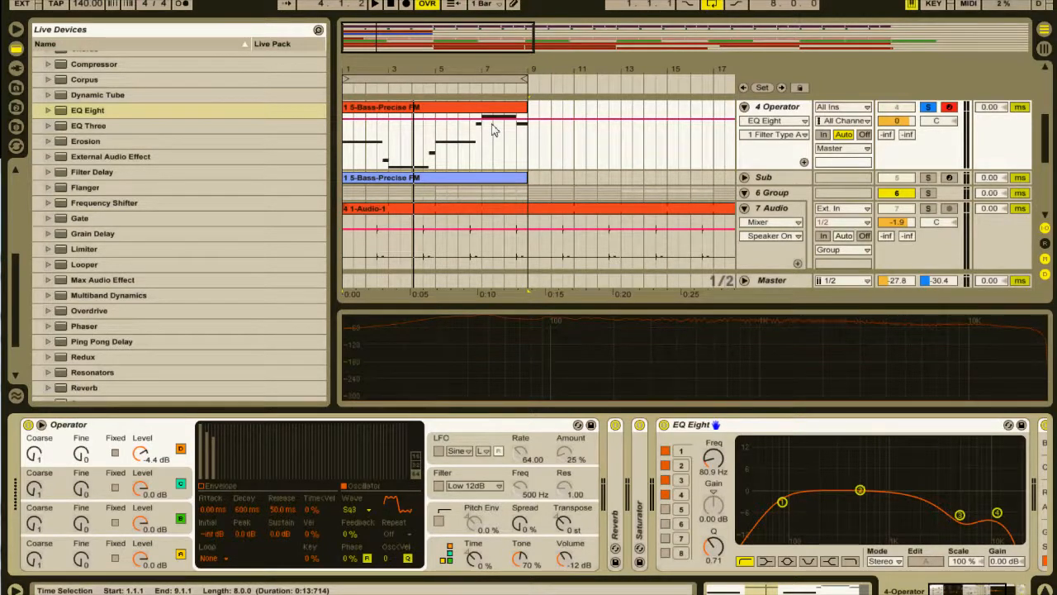
{"action": "left_click", "coordinate": [768, 112]}
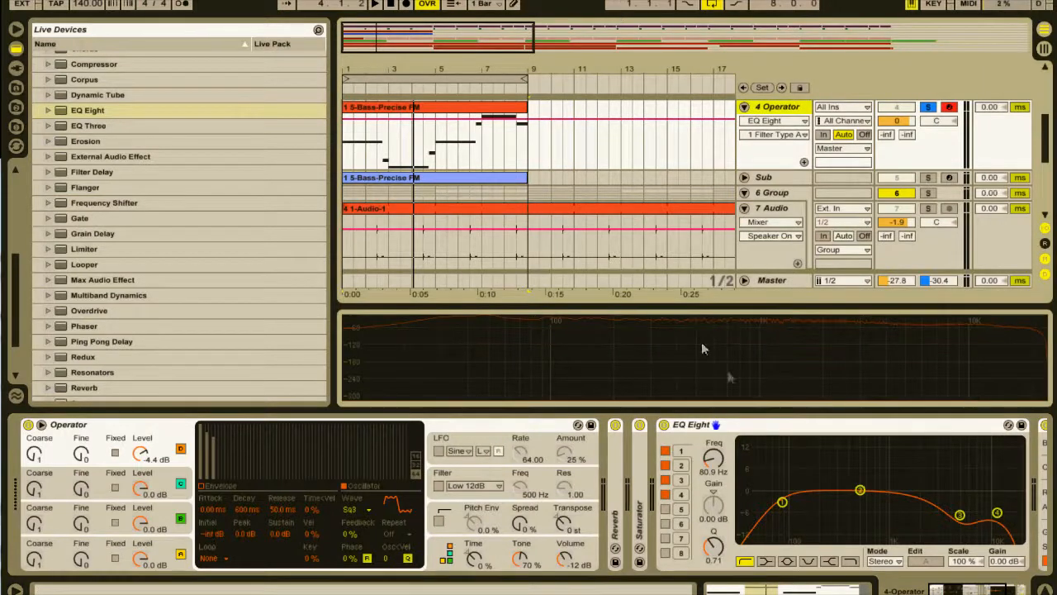
{"action": "left_click", "coordinate": [740, 434]}
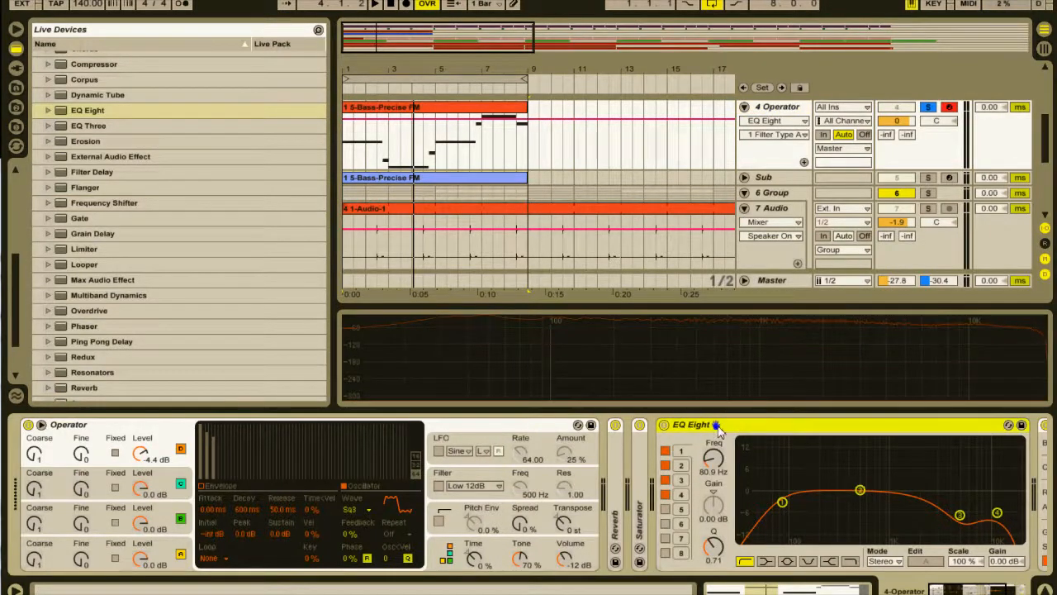
{"action": "double_click", "coordinate": [761, 426]}
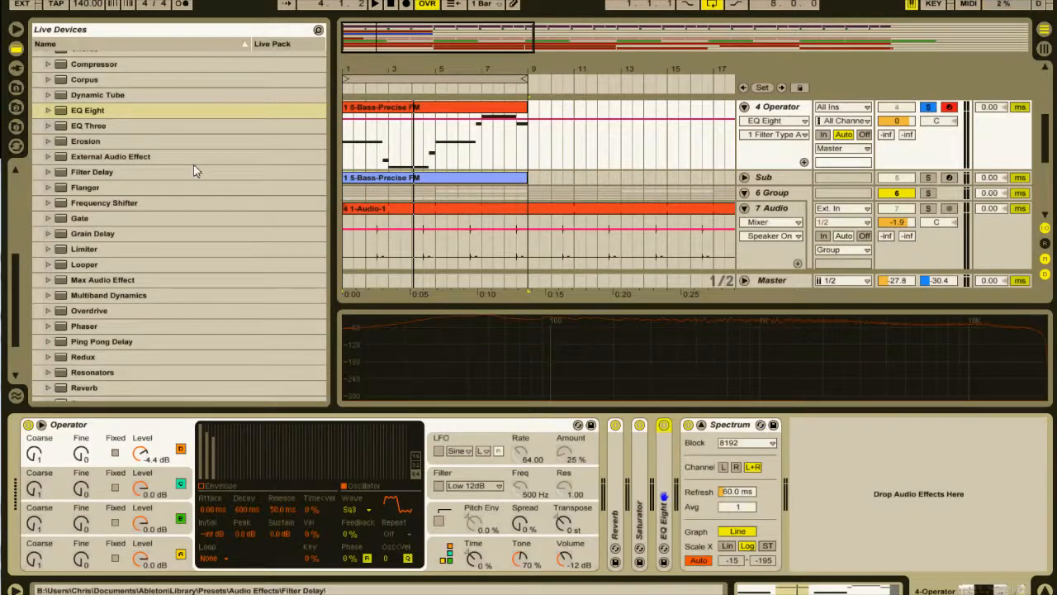
{"action": "scroll", "coordinate": [134, 159], "scroll_direction": "up", "scroll_amount": 3}
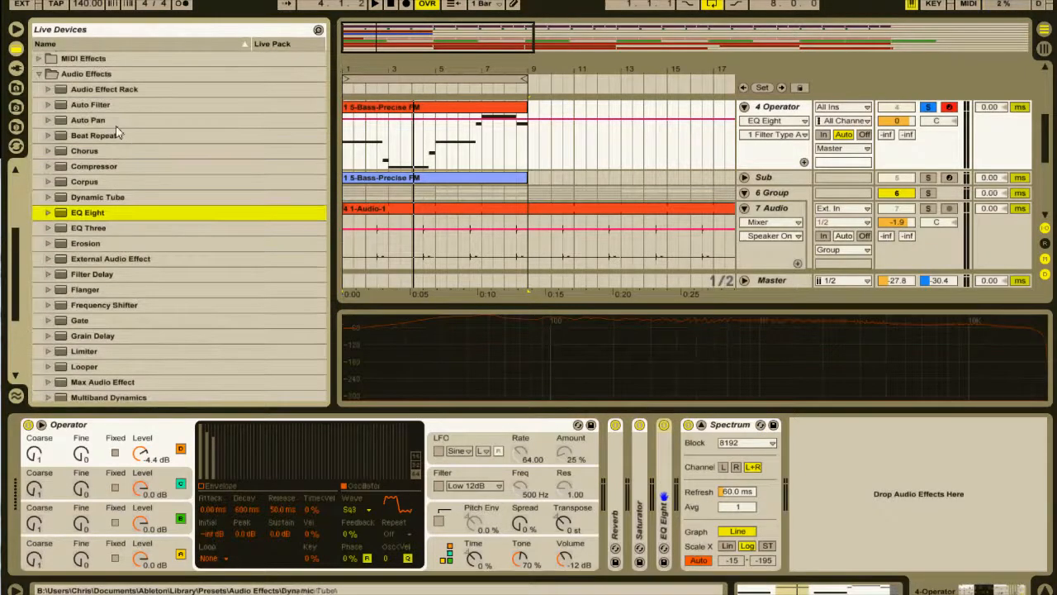
{"action": "double_click", "coordinate": [138, 105]}
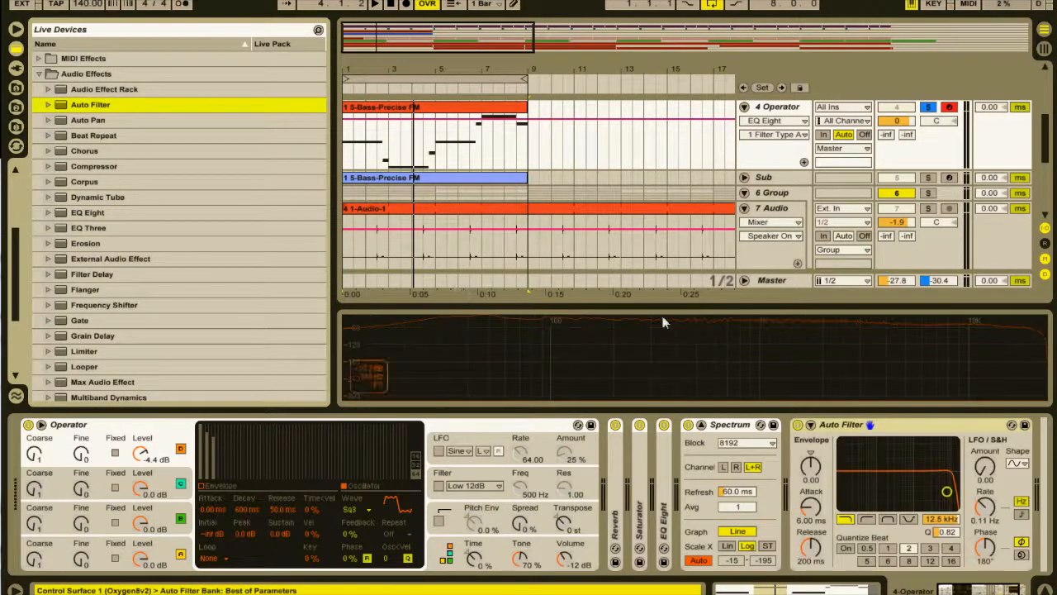
Set Auto Filter's LFO amount to 30.0, tempo-synced at 1/16 with 0.00° phase, cutoff at 2.47 kHz and Q at 1.25, and play it.
{"action": "left_click_drag", "start_coordinate": [991, 467], "coordinate": [983, 468]}
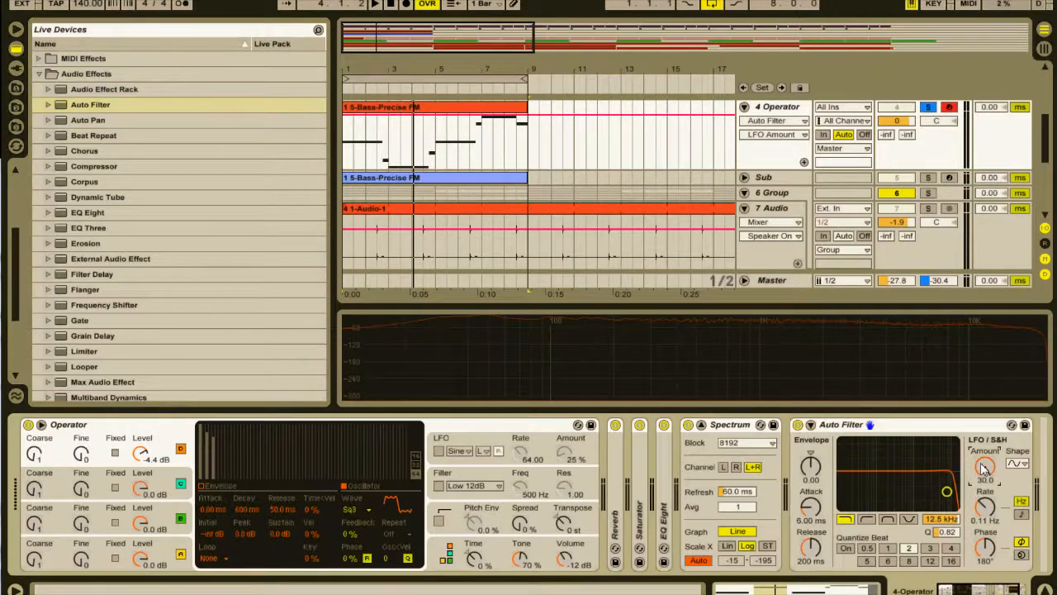
{"action": "left_click", "coordinate": [1021, 515]}
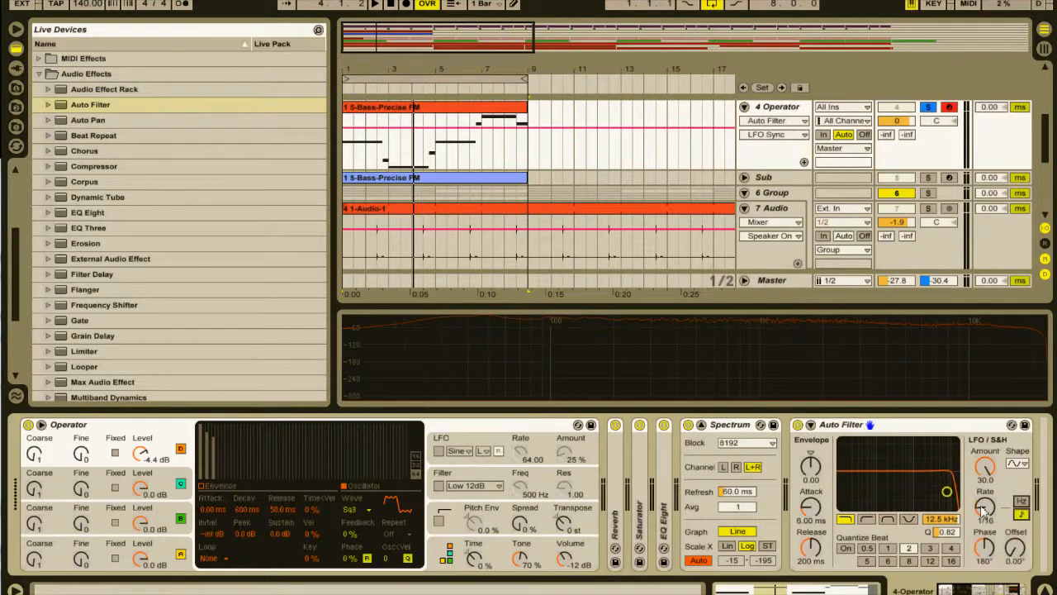
{"action": "left_click_drag", "start_coordinate": [989, 546], "coordinate": [951, 548]}
{"action": "left_click_drag", "start_coordinate": [948, 494], "coordinate": [919, 482]}
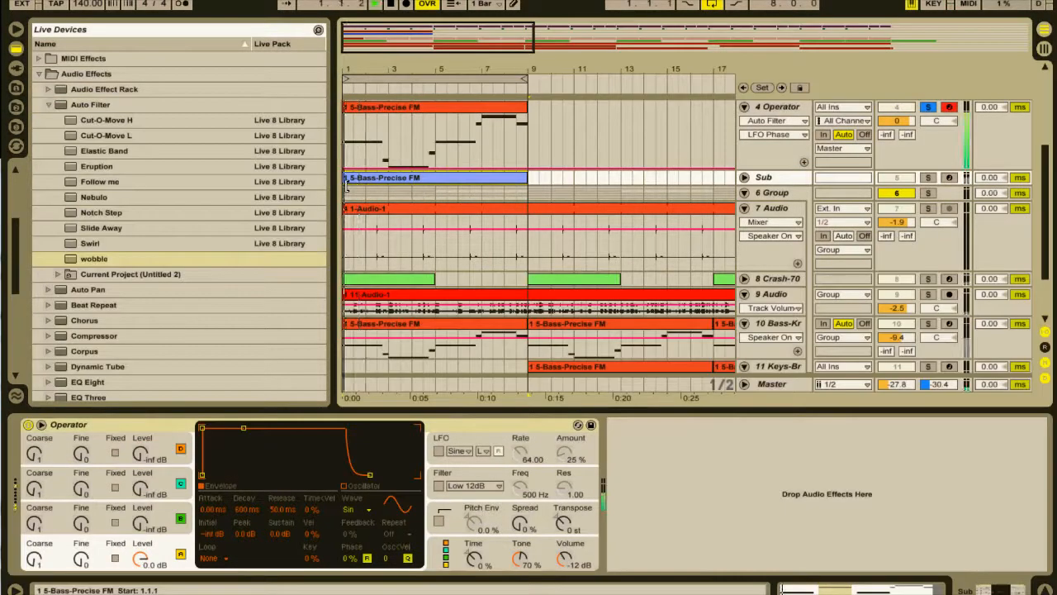
{"action": "key", "text": "space"}
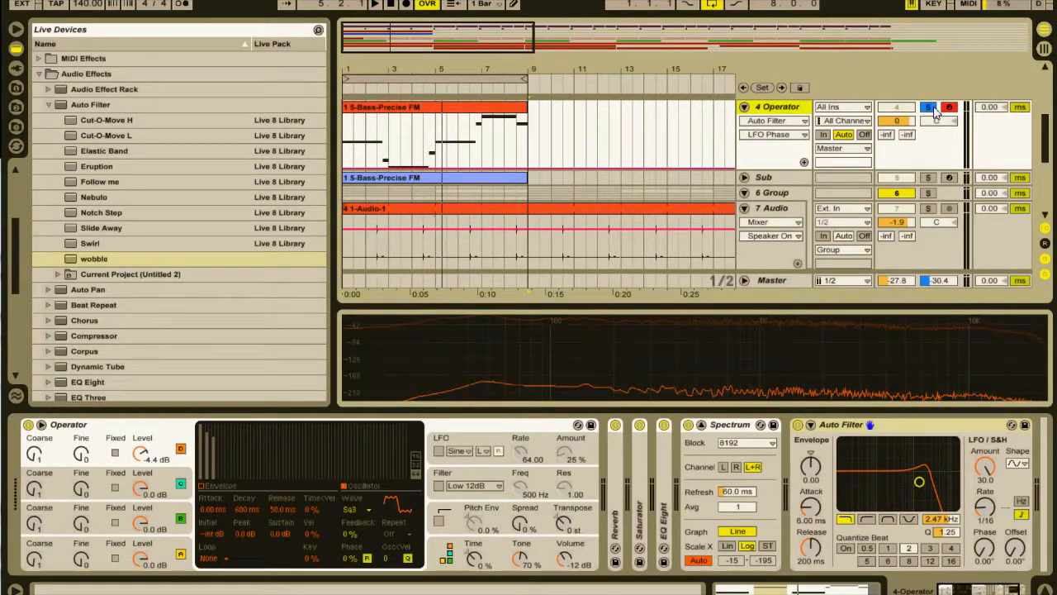
Unsolo the 4 Operator track, play it with the full mix and hide the device chain.
{"action": "left_click", "coordinate": [931, 109]}
{"action": "key", "text": "space"}
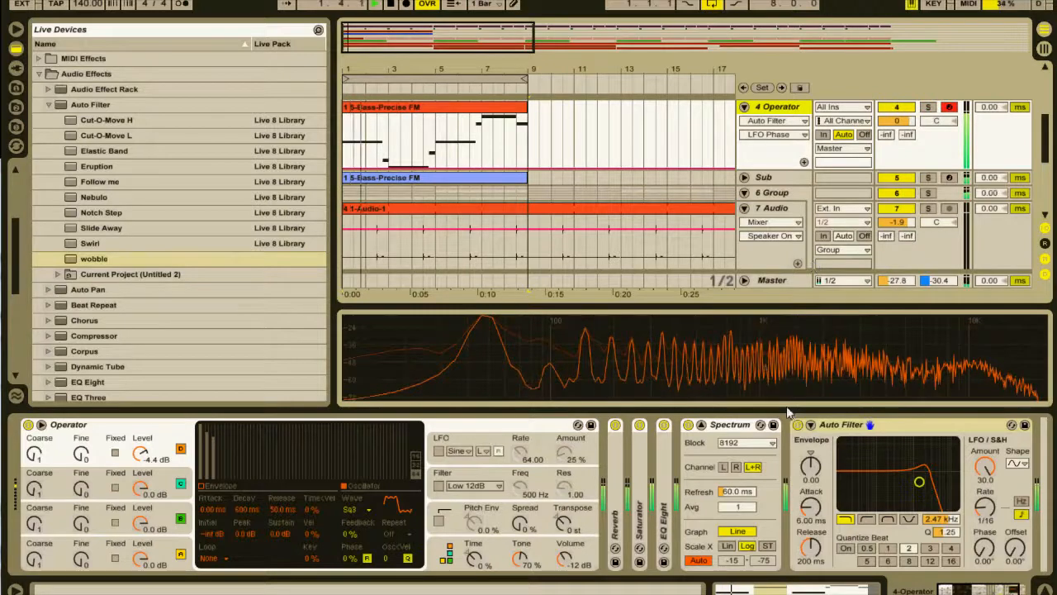
{"action": "left_click", "coordinate": [1045, 589]}
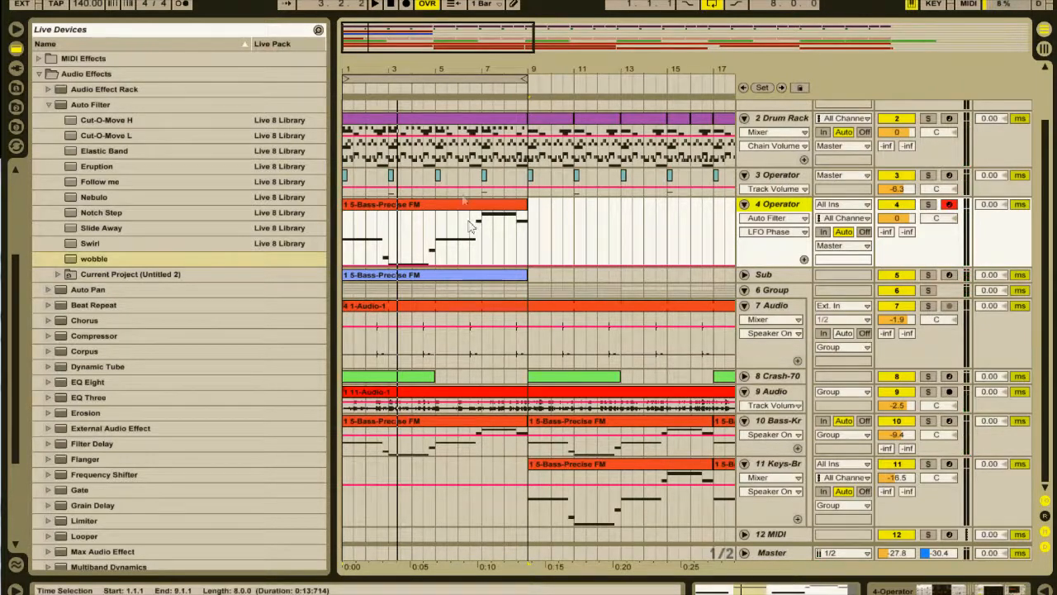
Select 1.1.1 to 9.1.1 on the 3 Operator track to examine its clips above the bass.
{"action": "left_click", "coordinate": [531, 178]}
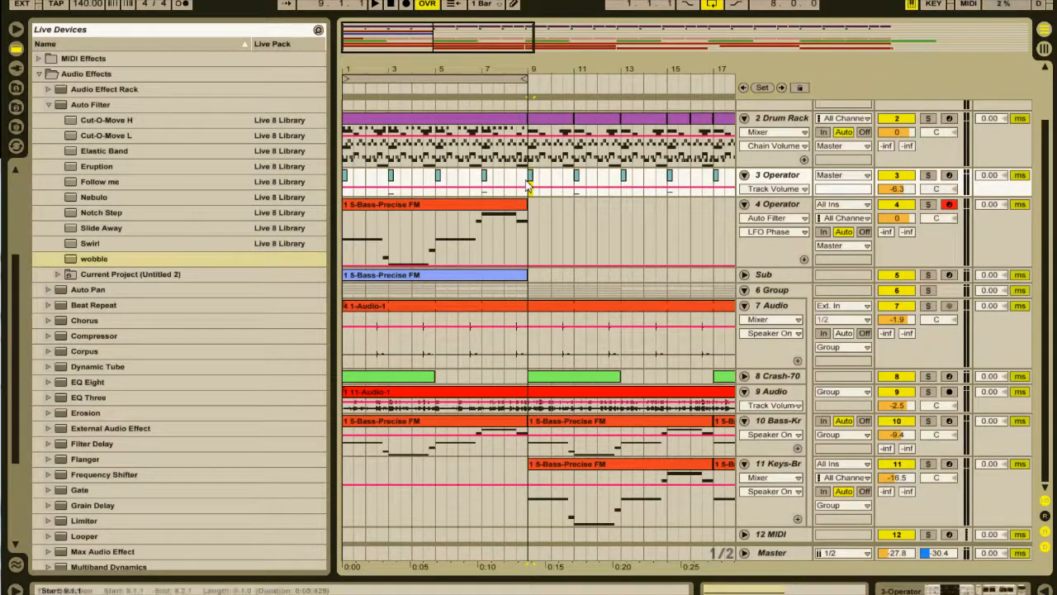
{"action": "left_click_drag", "start_coordinate": [528, 187], "coordinate": [344, 187]}
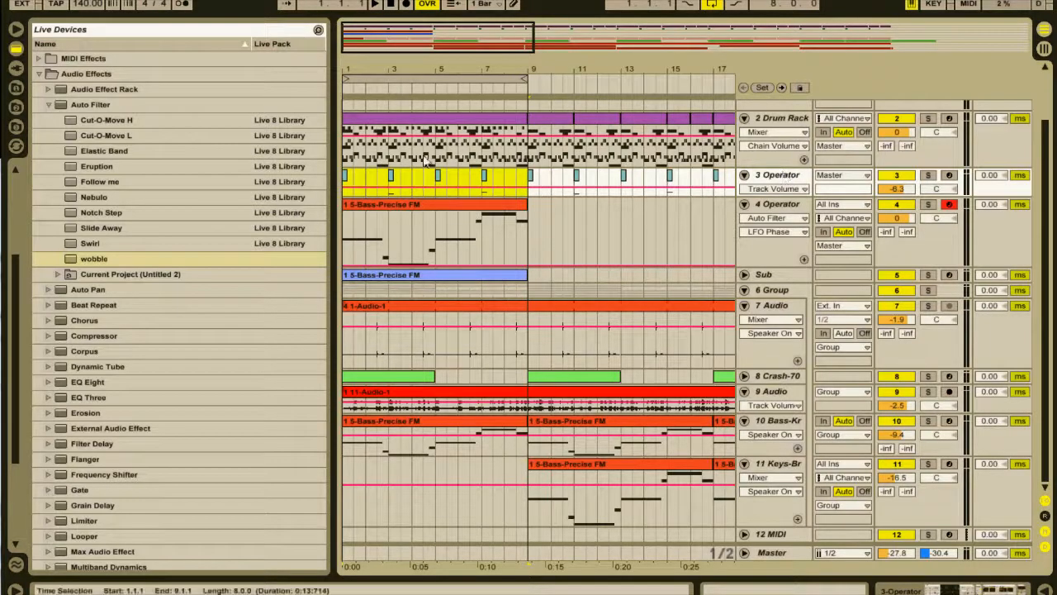
{"action": "left_click_drag", "start_coordinate": [348, 27], "coordinate": [357, 190]}
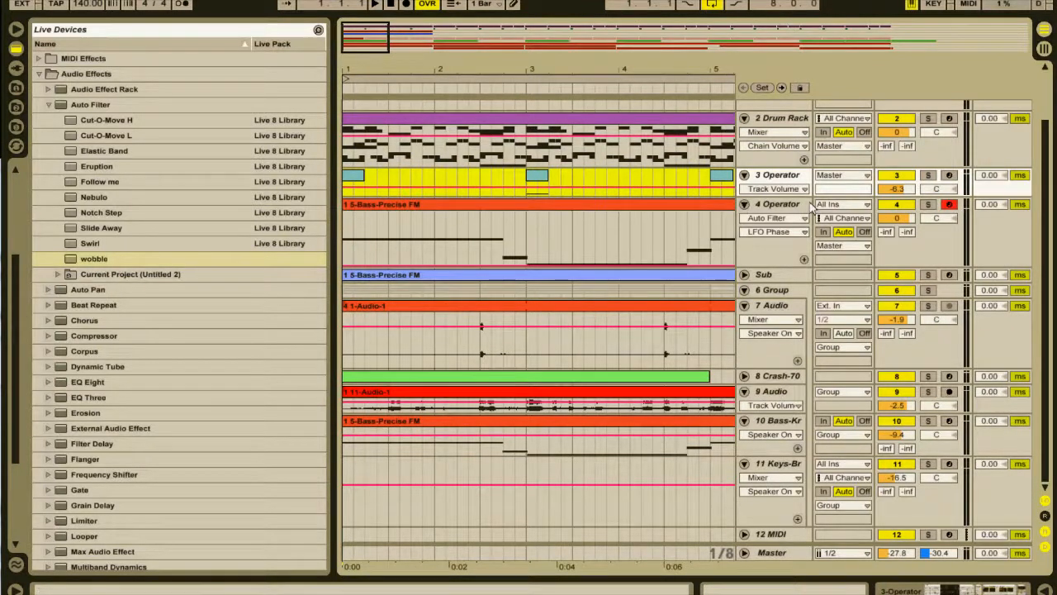
Automate the 4 Operator track volume to rise from -inf at 1.1.1 to 0.0 dB at 1.2.1, and audition it.
{"action": "left_click", "coordinate": [900, 218]}
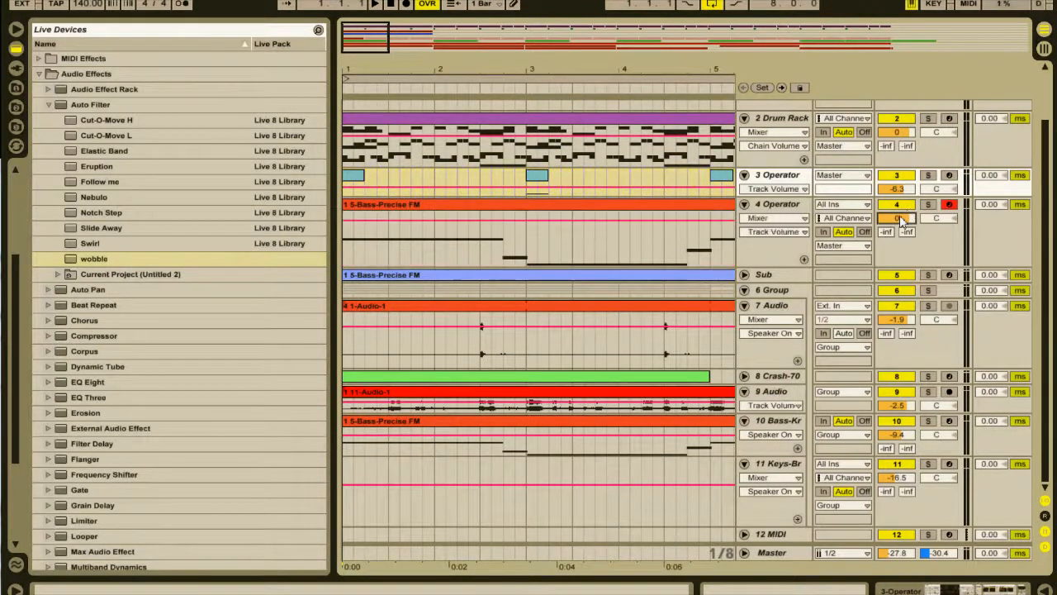
{"action": "left_click", "coordinate": [365, 222]}
{"action": "left_click_drag", "start_coordinate": [344, 221], "coordinate": [344, 269]}
{"action": "key", "text": "space"}
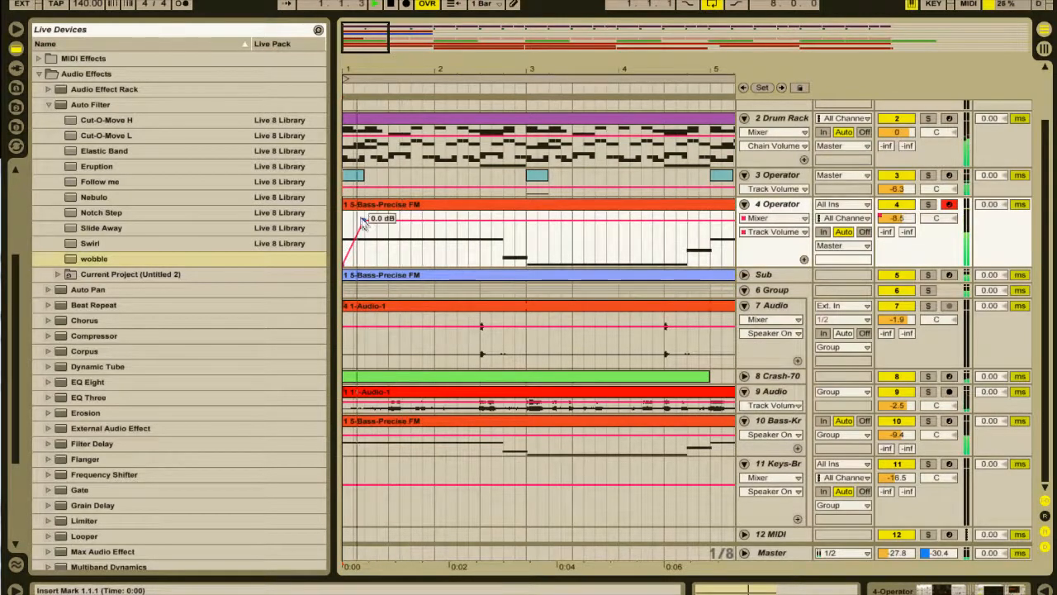
{"action": "key", "text": "space"}
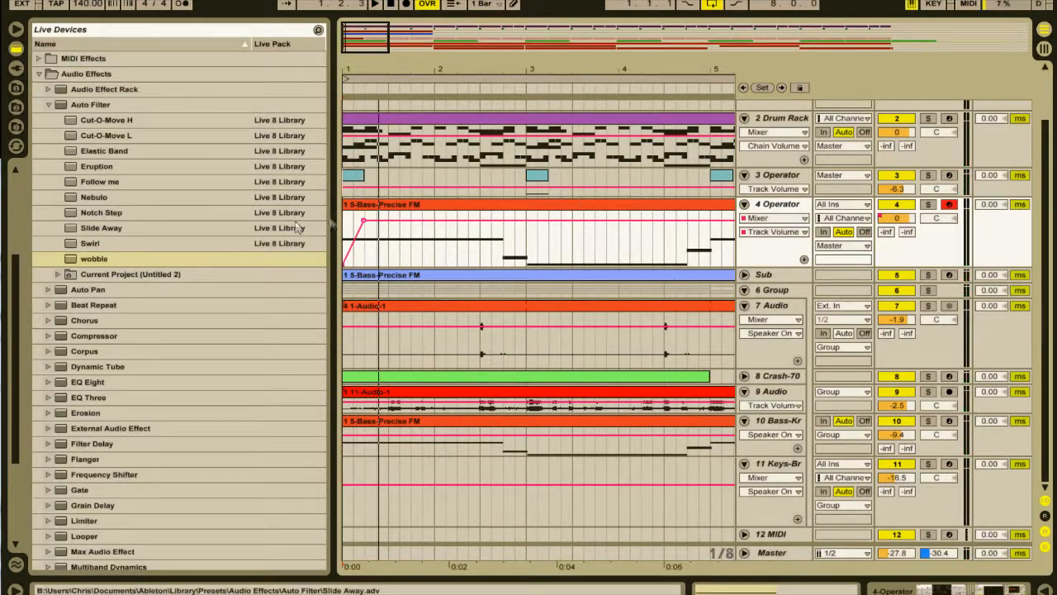
Lower the end point of the volume ramp to -4.0 dB, auditioning it during playback.
{"action": "left_click_drag", "start_coordinate": [363, 229], "coordinate": [363, 226]}
{"action": "key", "text": "space"}
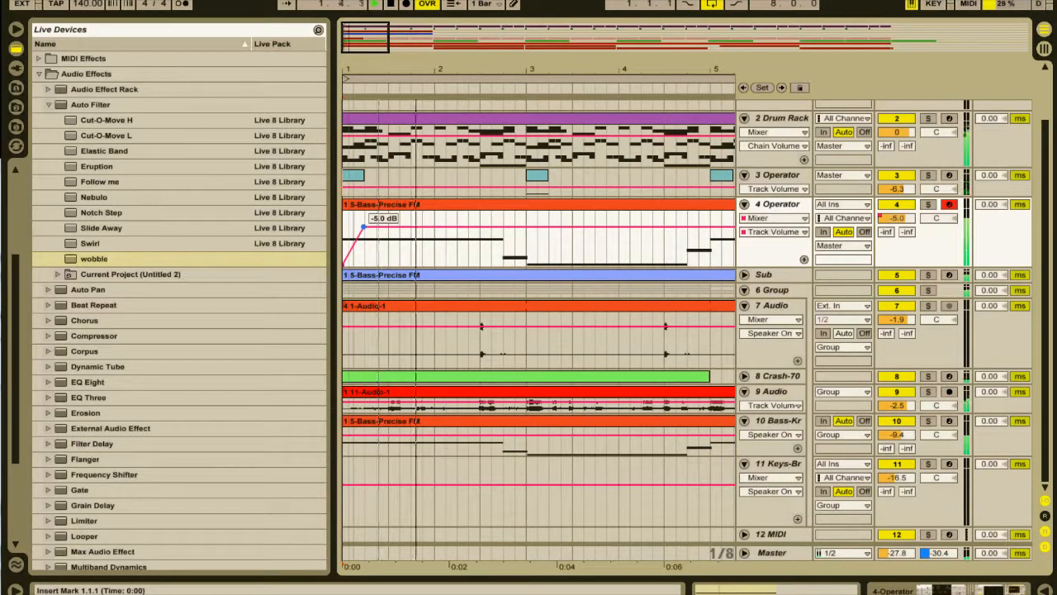
{"action": "left_click_drag", "start_coordinate": [363, 227], "coordinate": [364, 225]}
Copy the 1.1.1 to 1.2.1 volume ramp on the 4 Operator track to the starts of bars 3, 5 and 7.
{"action": "left_click_drag", "start_coordinate": [364, 261], "coordinate": [330, 254]}
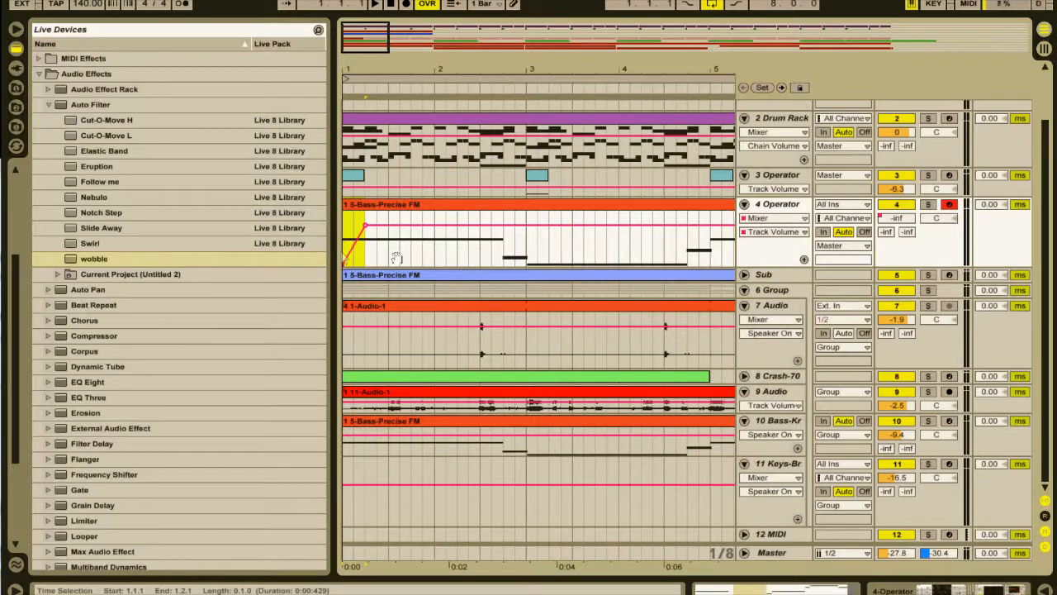
{"action": "left_click", "coordinate": [529, 252]}
{"action": "key", "text": "ctrl+v"}
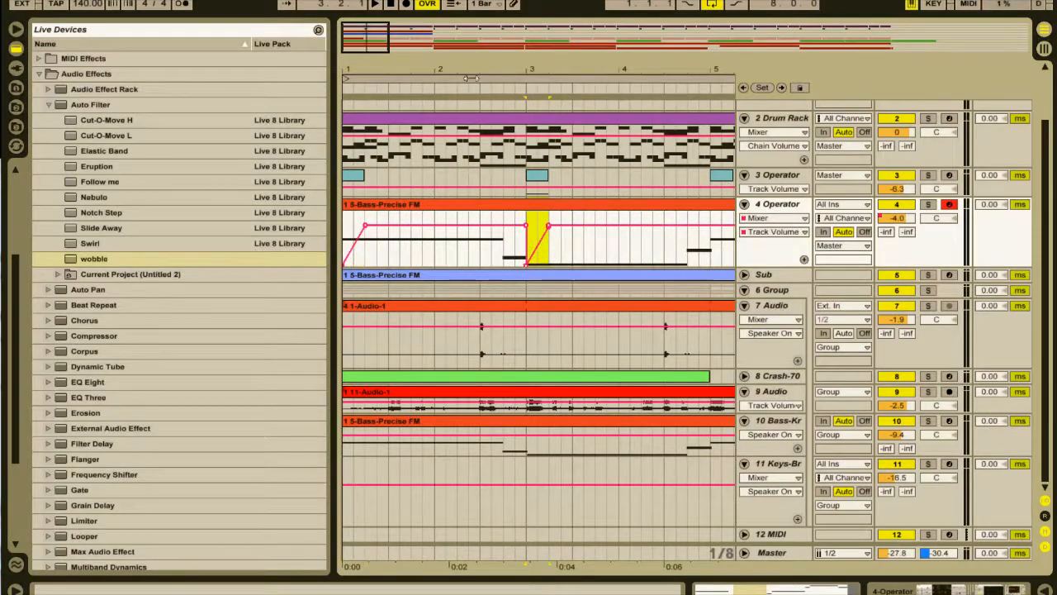
{"action": "left_click_drag", "start_coordinate": [382, 47], "coordinate": [384, 17]}
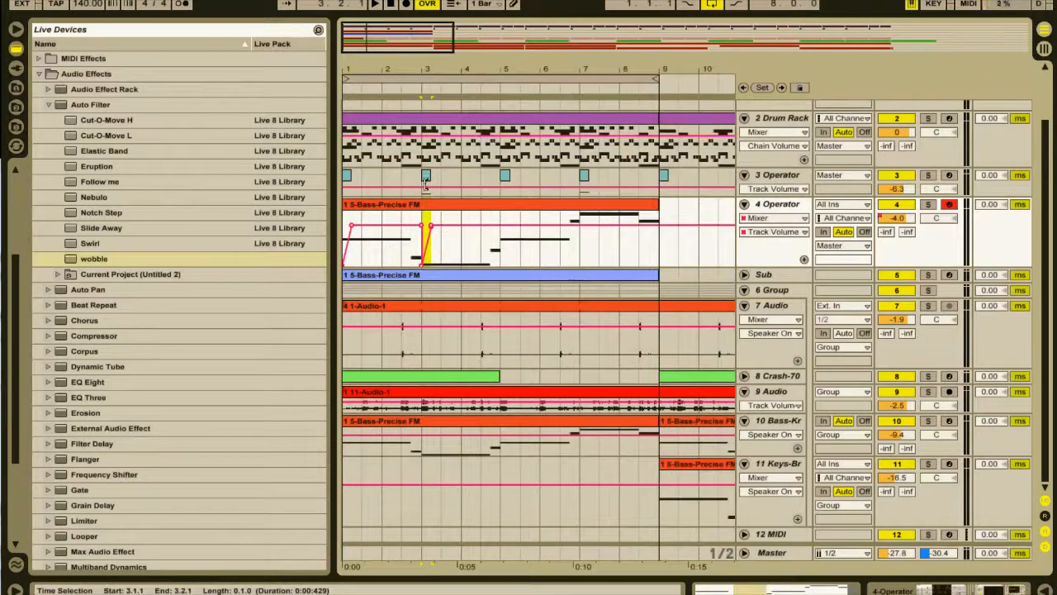
{"action": "left_click", "coordinate": [501, 259]}
{"action": "key", "text": "ctrl+v"}
{"action": "left_click", "coordinate": [584, 251]}
{"action": "key", "text": "ctrl+v"}
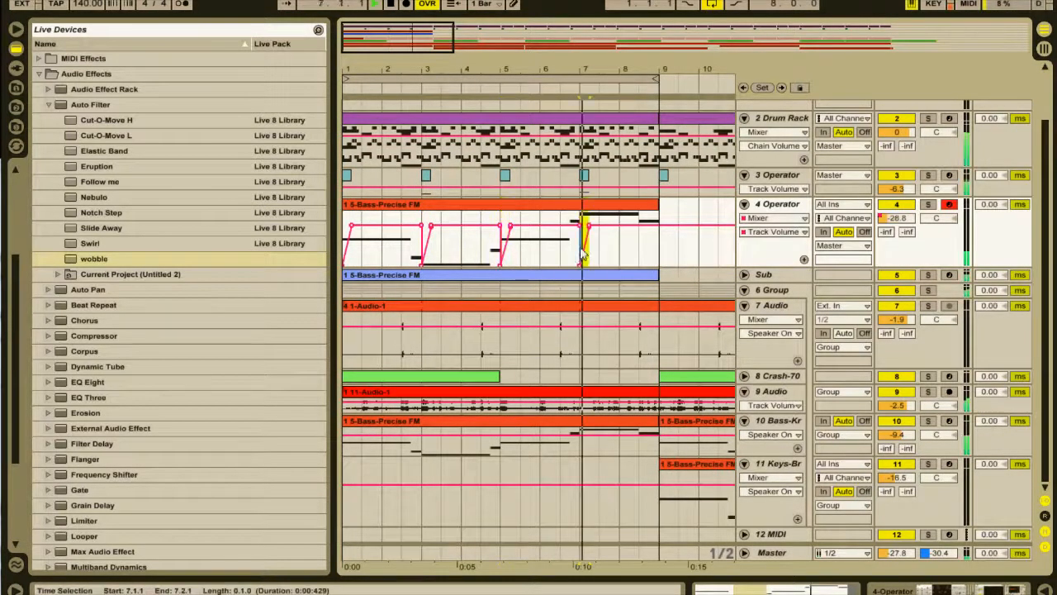
Select the whole 4 Operator bass clip and play the eight-bar loop to check the volume ramps.
{"action": "left_click", "coordinate": [574, 212]}
{"action": "key", "text": "space"}
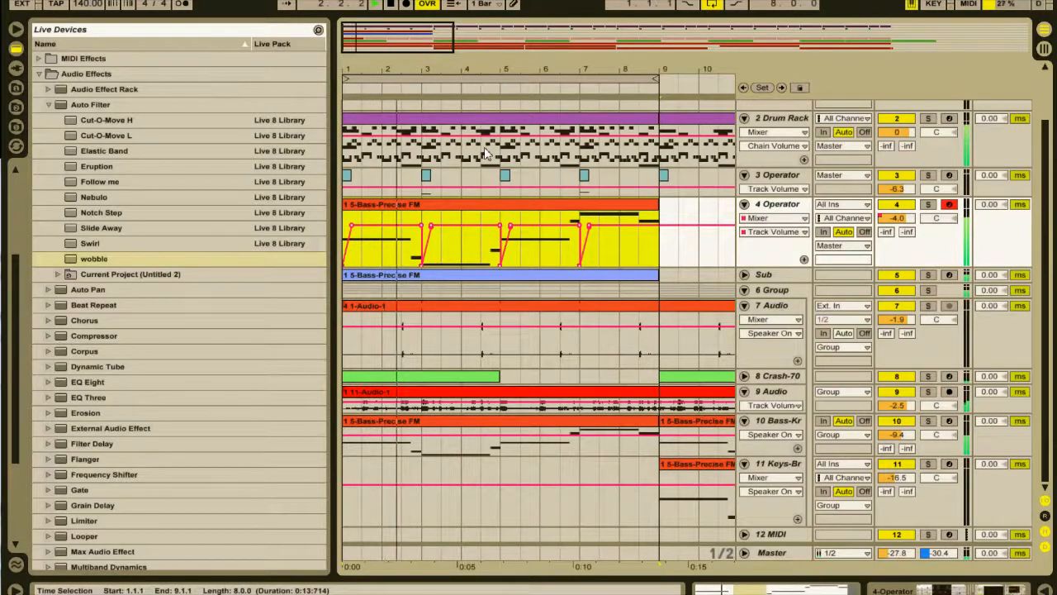
{"action": "scroll", "coordinate": [473, 190], "scroll_direction": "up", "scroll_amount": 2}
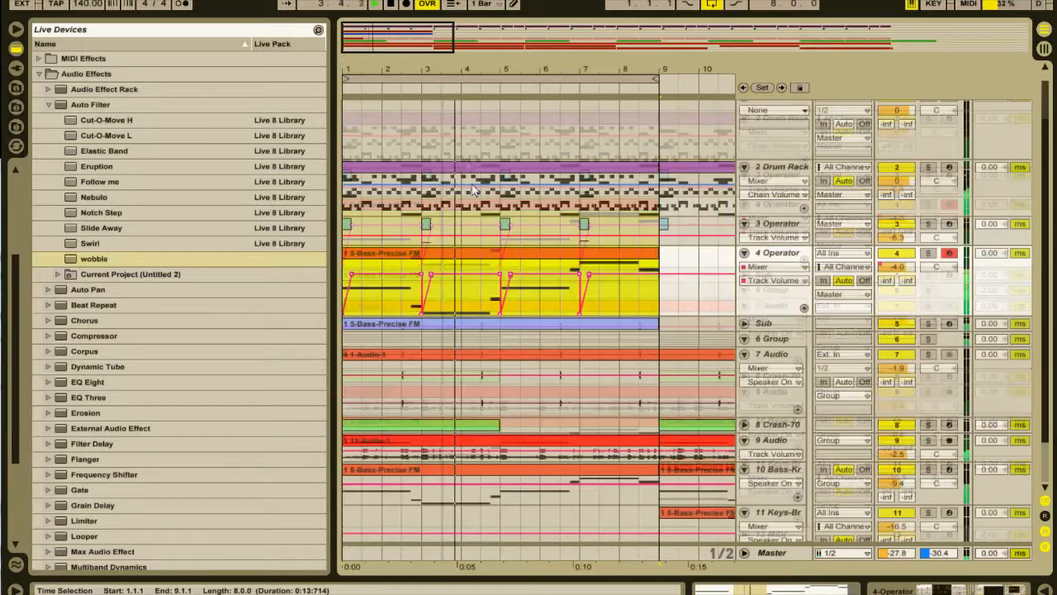
{"action": "scroll", "coordinate": [402, 132], "scroll_direction": "up", "scroll_amount": 1}
{"action": "scroll", "coordinate": [394, 131], "scroll_direction": "down", "scroll_amount": 2}
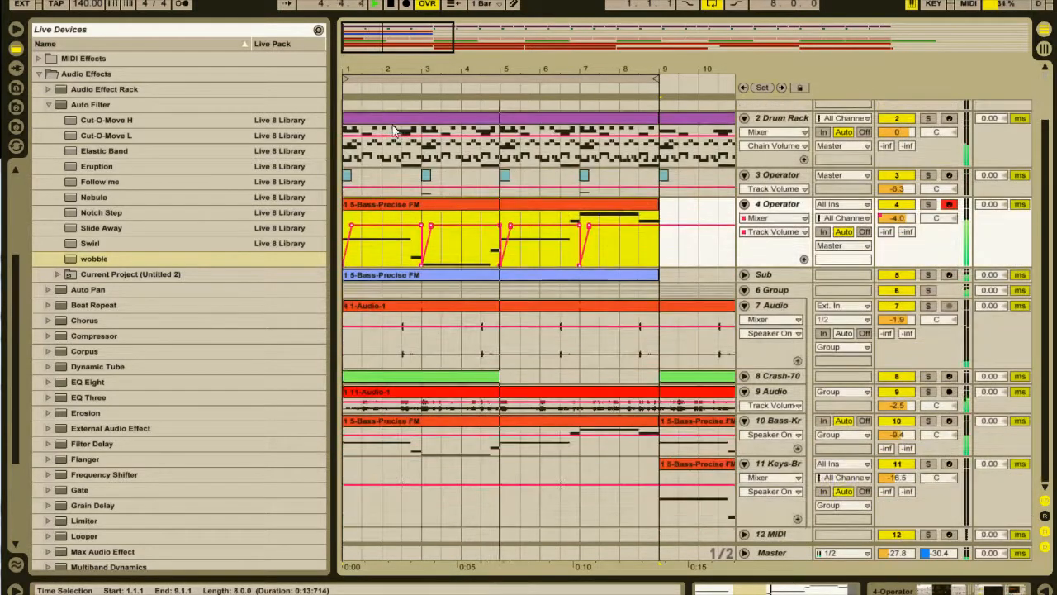
{"action": "scroll", "coordinate": [394, 132], "scroll_direction": "up", "scroll_amount": 2}
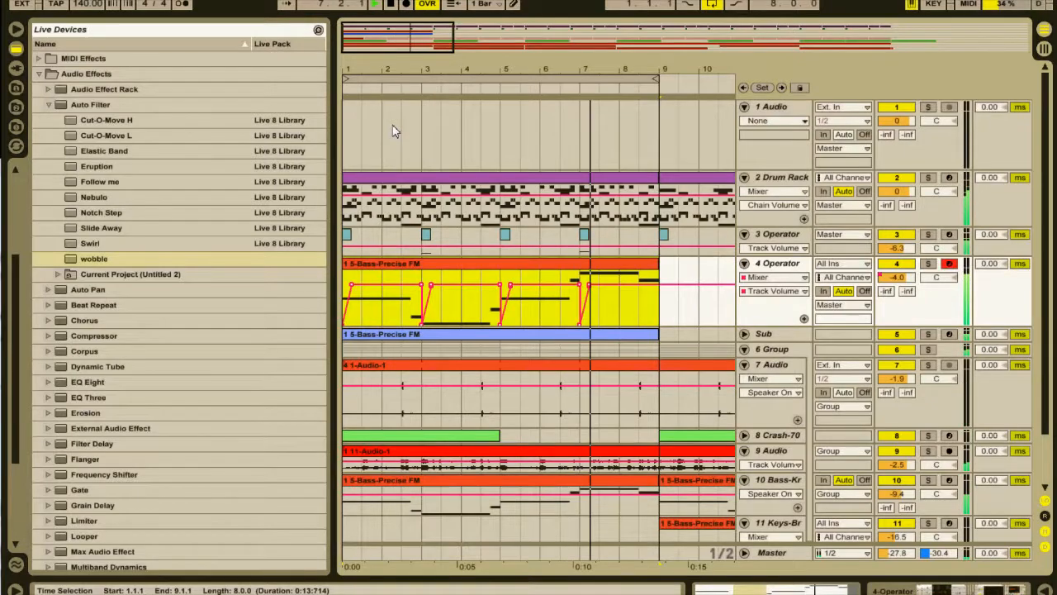
{"action": "scroll", "coordinate": [392, 130], "scroll_direction": "down", "scroll_amount": 1}
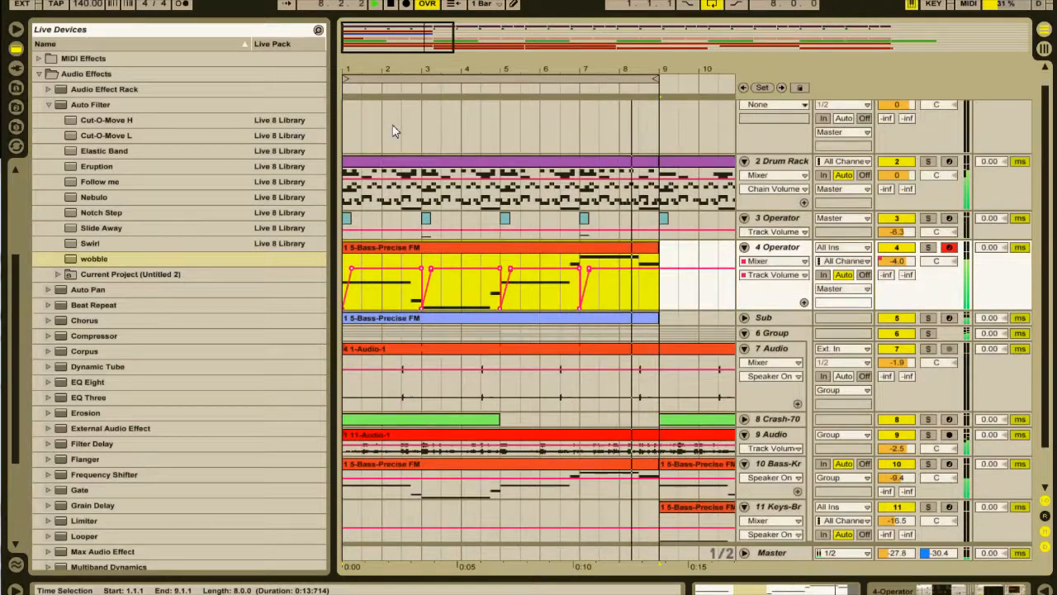
{"action": "key", "text": "space"}
Copy the 2.4.1 to 3.1.1 section of the 4 Operator bass clip to the same position on the 3 Operator track.
{"action": "left_click_drag", "start_coordinate": [411, 63], "coordinate": [411, 47]}
{"action": "left_click", "coordinate": [403, 218]}
{"action": "left_click", "coordinate": [413, 247]}
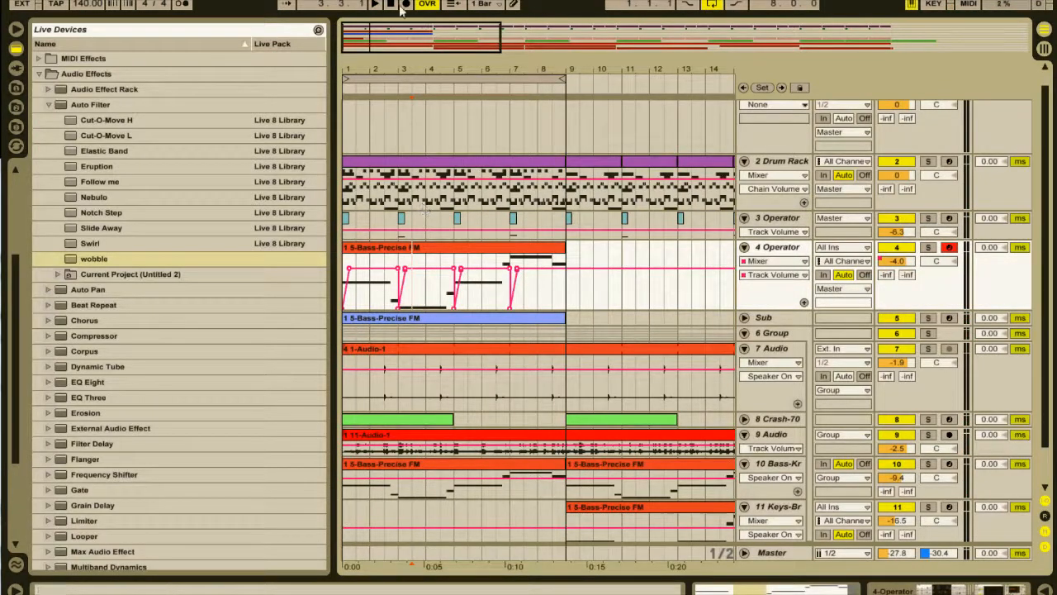
{"action": "left_click_drag", "start_coordinate": [369, 43], "coordinate": [373, 107]}
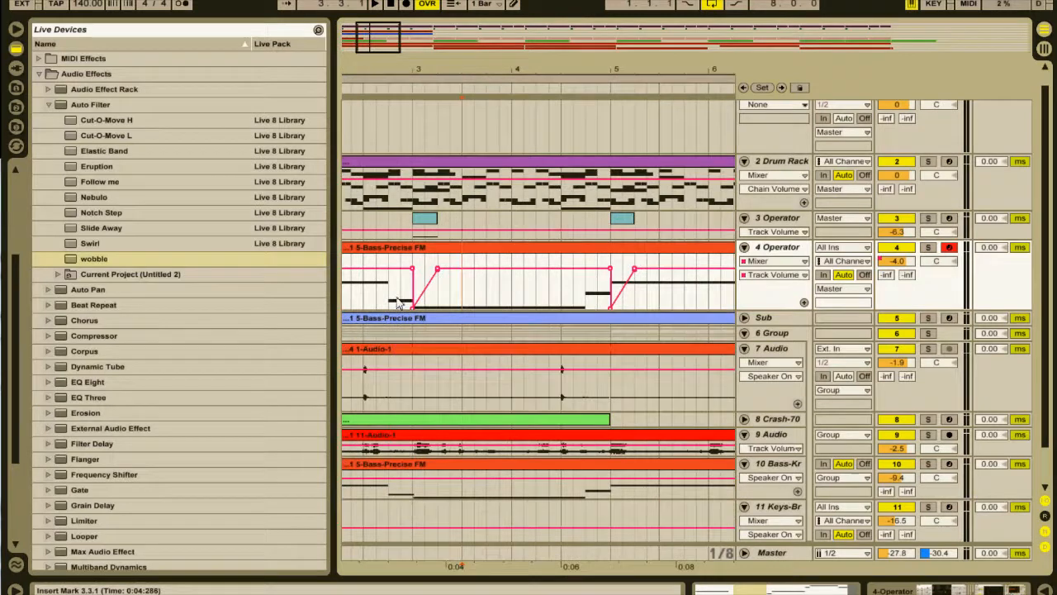
{"action": "left_click_drag", "start_coordinate": [391, 297], "coordinate": [413, 307]}
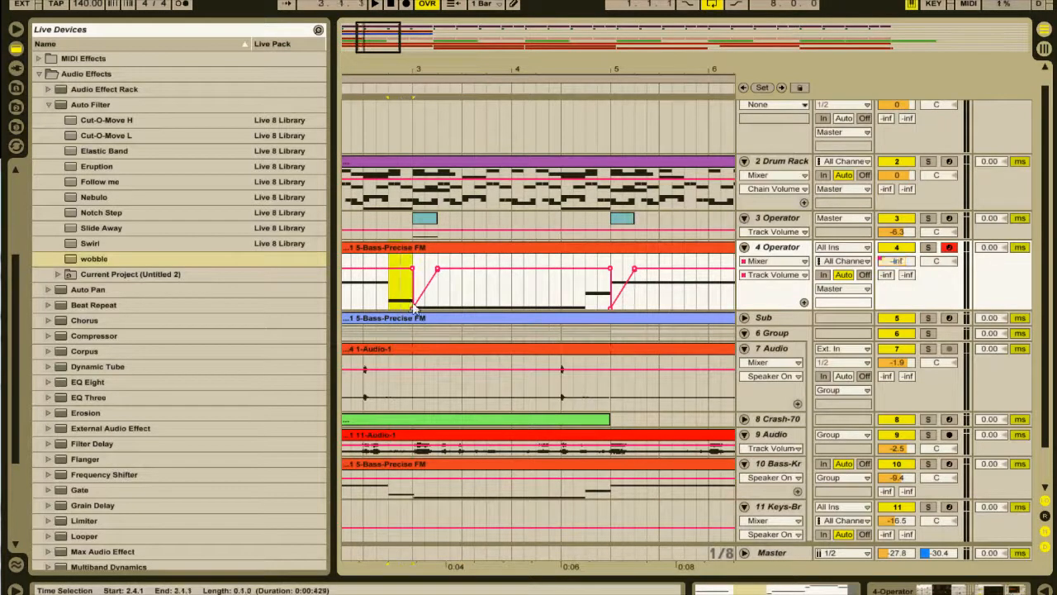
{"action": "left_click", "coordinate": [389, 232]}
{"action": "key", "text": "ctrl+v"}
{"action": "left_click_drag", "start_coordinate": [372, 37], "coordinate": [371, 7]}
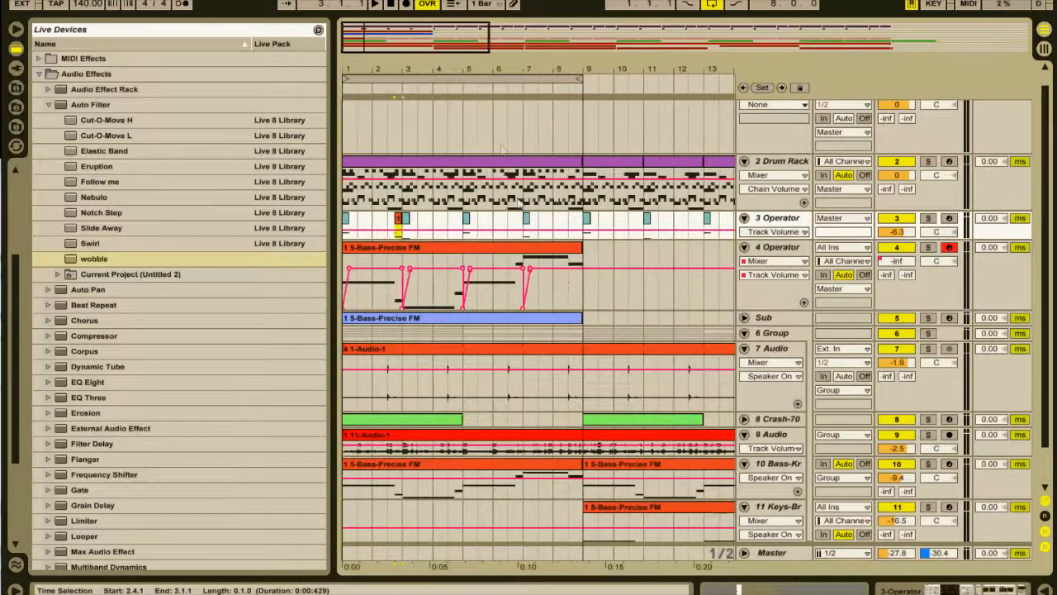
Copy the 6.4.1 to 7.1.1 section of the 4 Operator bass clip to the same position on the 3 Operator track.
{"action": "key", "text": "space"}
{"action": "left_click_drag", "start_coordinate": [391, 31], "coordinate": [399, 48]}
{"action": "left_click", "coordinate": [438, 296]}
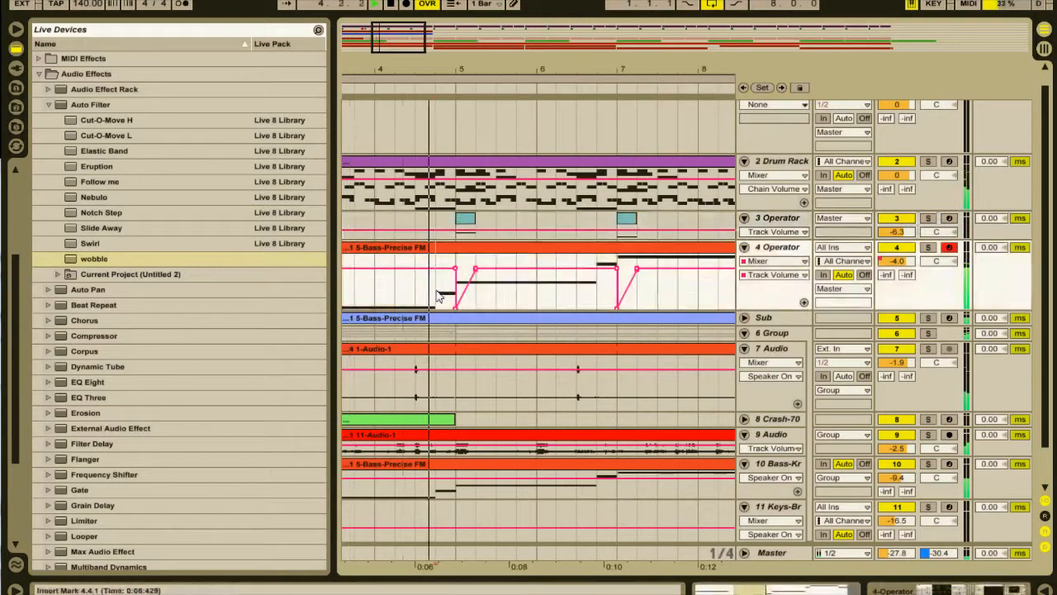
{"action": "left_click_drag", "start_coordinate": [438, 295], "coordinate": [456, 298]}
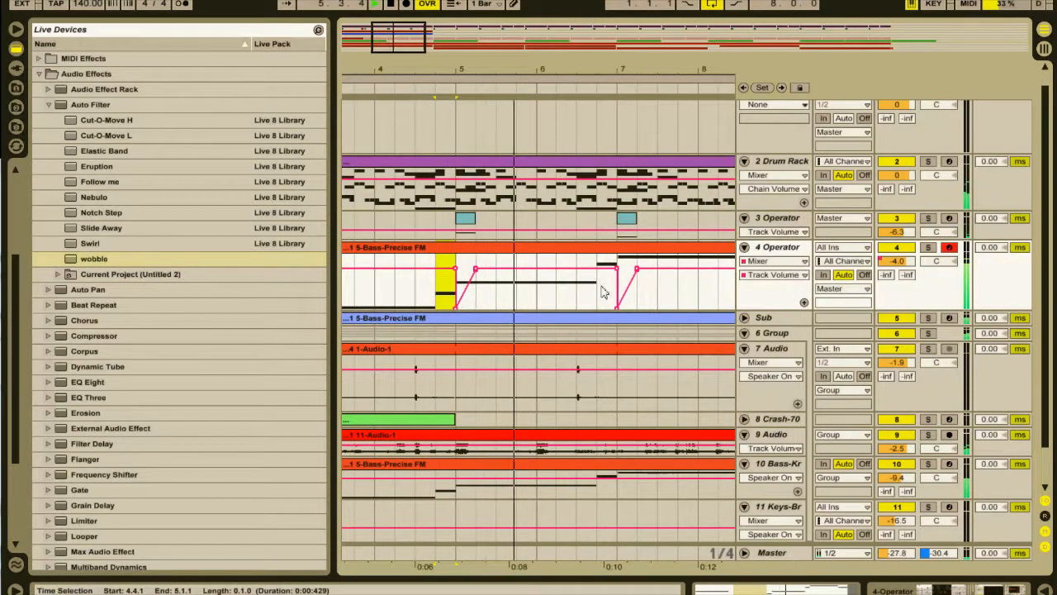
{"action": "left_click_drag", "start_coordinate": [602, 292], "coordinate": [620, 298]}
{"action": "key", "text": "space"}
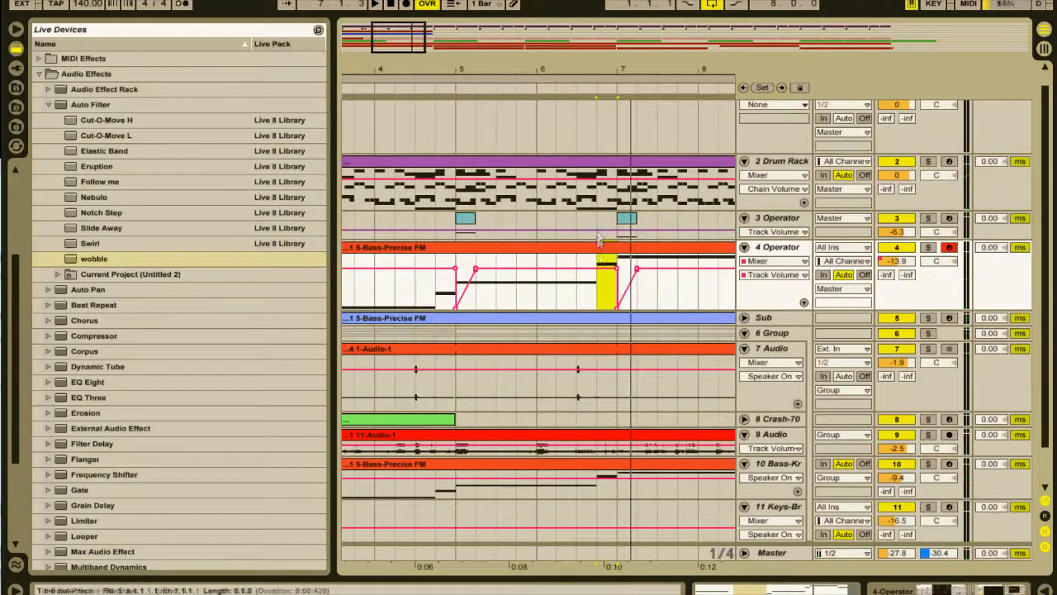
{"action": "left_click", "coordinate": [600, 231]}
{"action": "key", "text": "ctrl+v"}
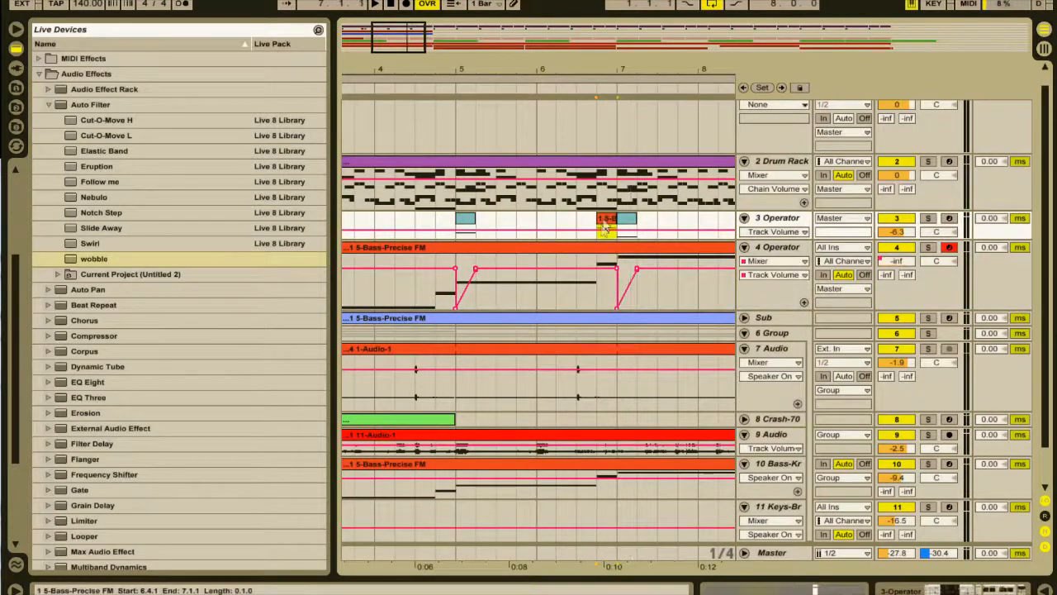
Enlarge the 3 Operator track lane and show its Operator Filter Freq automation.
{"action": "left_click_drag", "start_coordinate": [735, 240], "coordinate": [736, 298]}
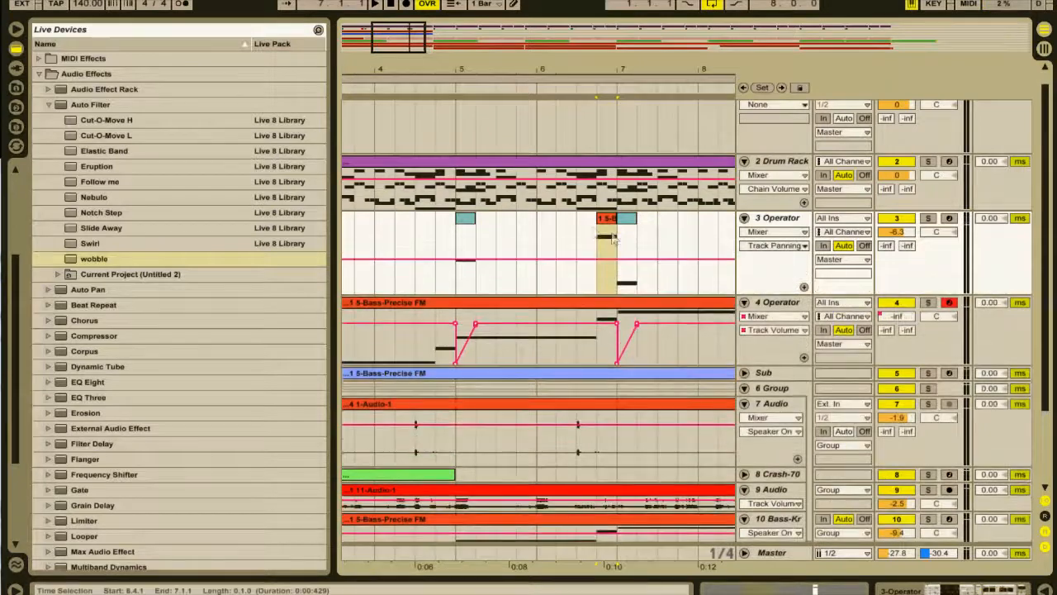
{"action": "left_click", "coordinate": [758, 233]}
{"action": "left_click", "coordinate": [761, 259]}
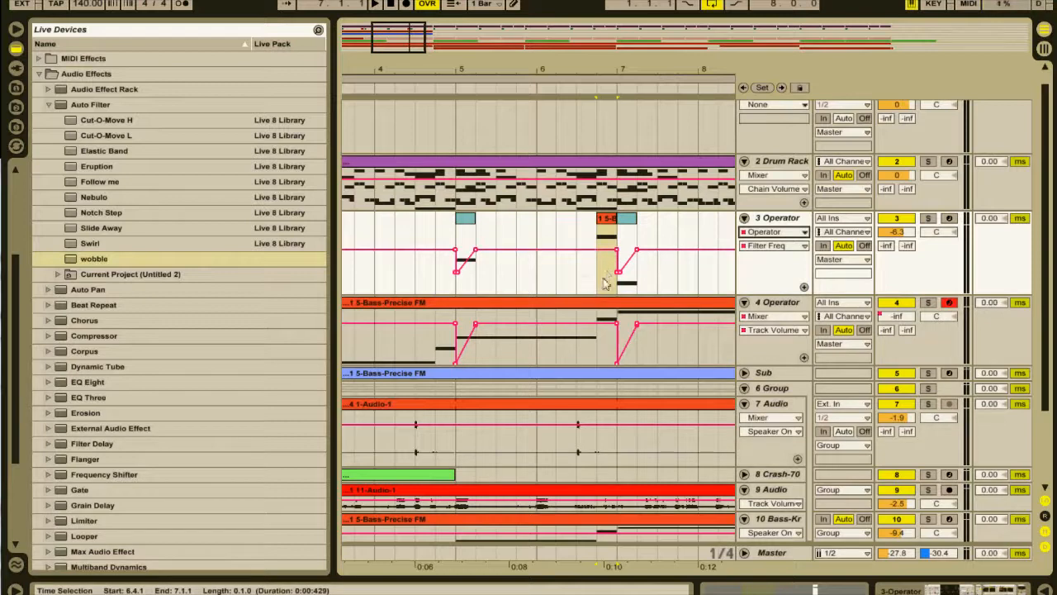
Copy the 7.1.1 to 7.2.1 filter frequency ramp on the 3 Operator track to 6.4.1 and 2.4.1.
{"action": "left_click_drag", "start_coordinate": [639, 296], "coordinate": [613, 283]}
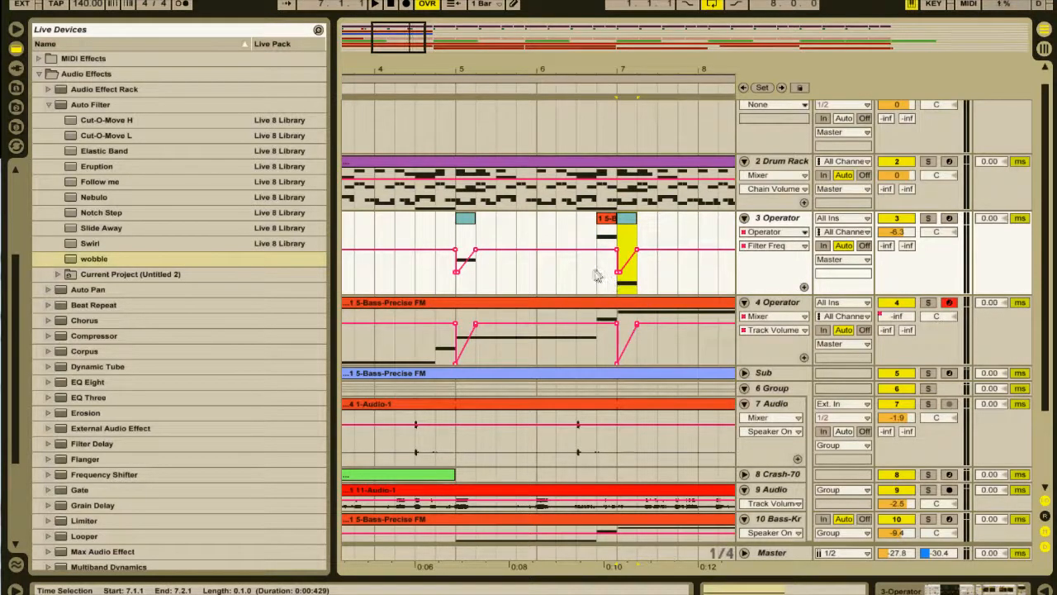
{"action": "left_click", "coordinate": [602, 274]}
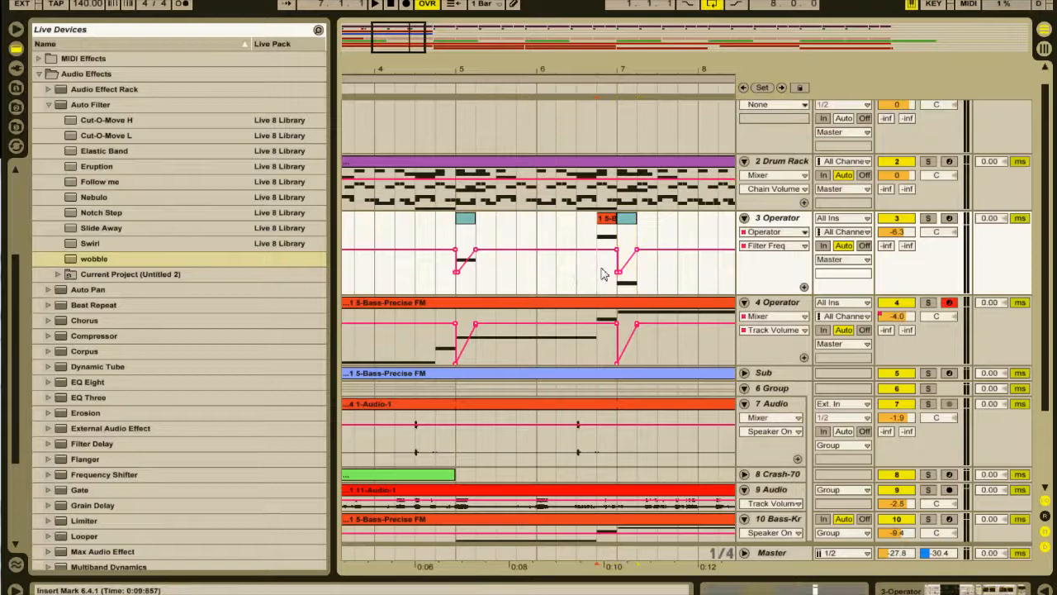
{"action": "left_click_drag", "start_coordinate": [470, 55], "coordinate": [661, 53]}
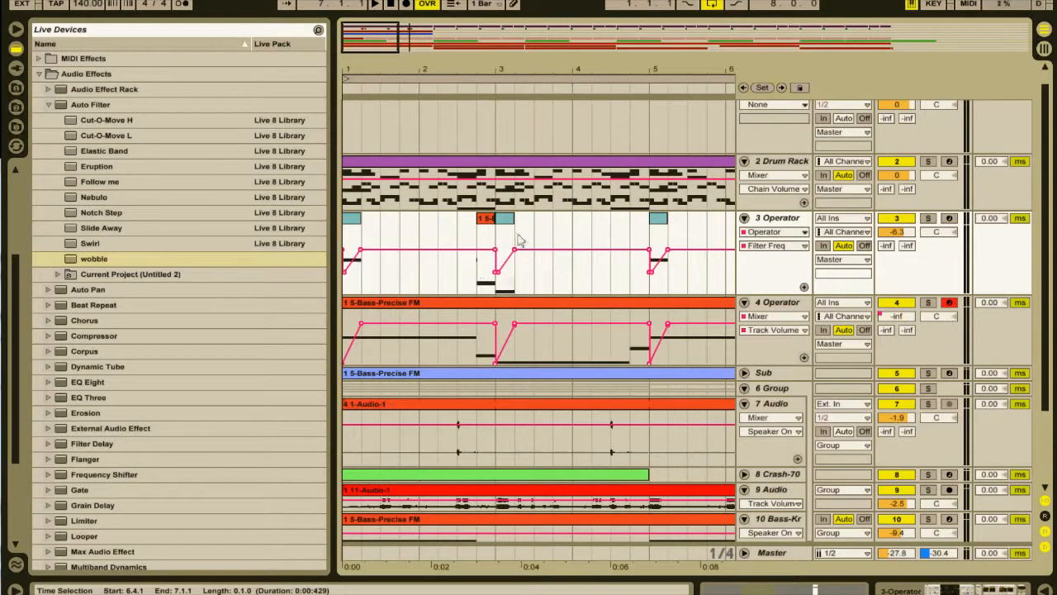
{"action": "left_click", "coordinate": [481, 293]}
{"action": "key", "text": "ctrl+v"}
{"action": "left_click", "coordinate": [479, 291]}
Solo the 3 Operator track and play from 2.3.1 to audition the clip copied at 2.4.1.
{"action": "key", "text": "space"}
{"action": "key", "text": "space"}
{"action": "key", "text": "space"}
{"action": "left_click", "coordinate": [928, 218]}
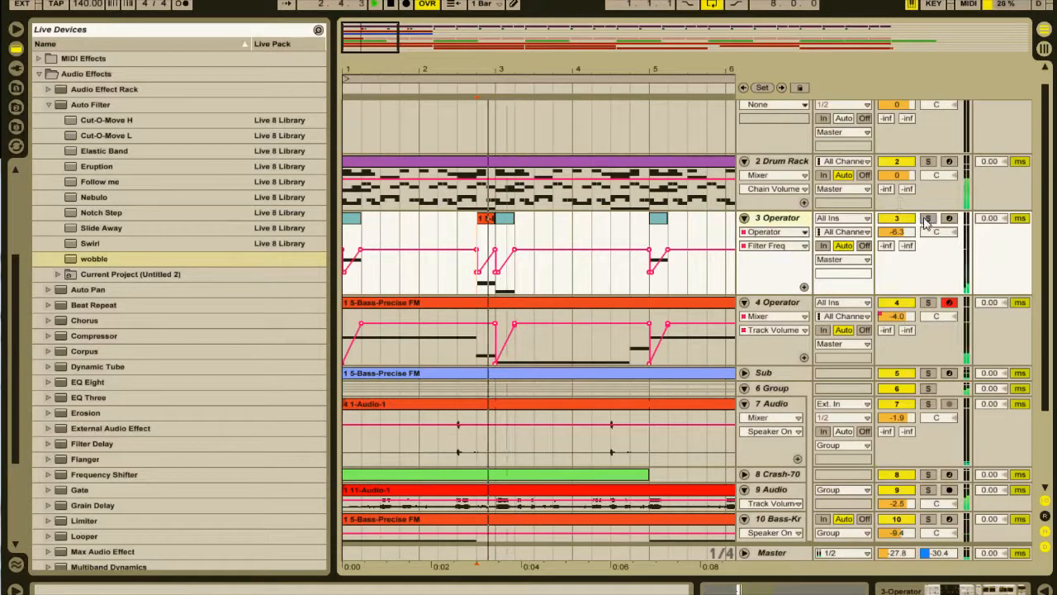
{"action": "key", "text": "space"}
{"action": "left_click", "coordinate": [469, 234]}
{"action": "key", "text": "space"}
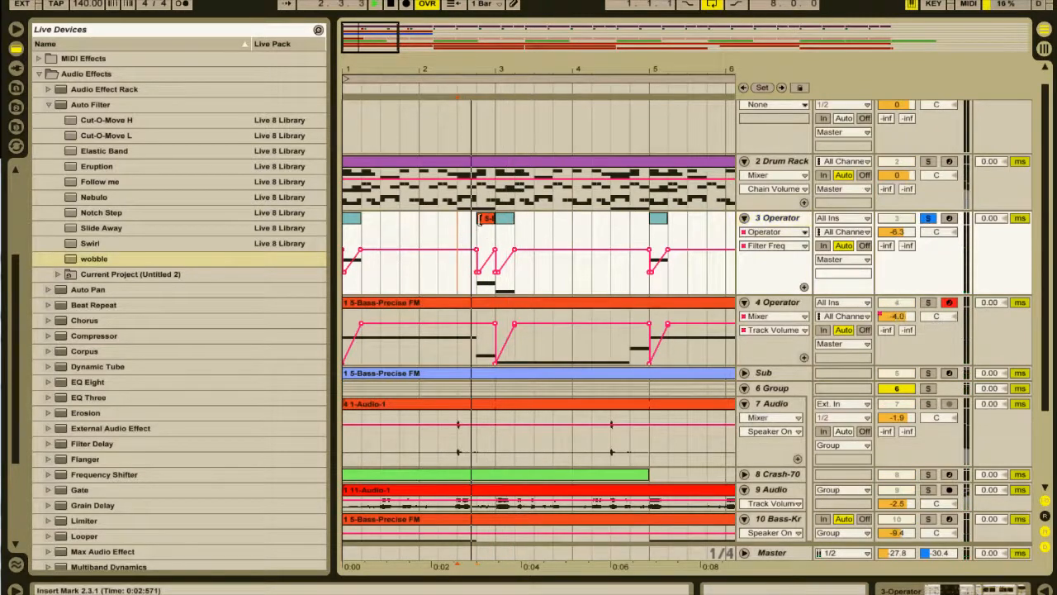
Open the 2.4.1 clip on the 3 Operator track in an enlarged note editor and examine its D0 note.
{"action": "left_click", "coordinate": [482, 218]}
{"action": "double_click", "coordinate": [482, 218]}
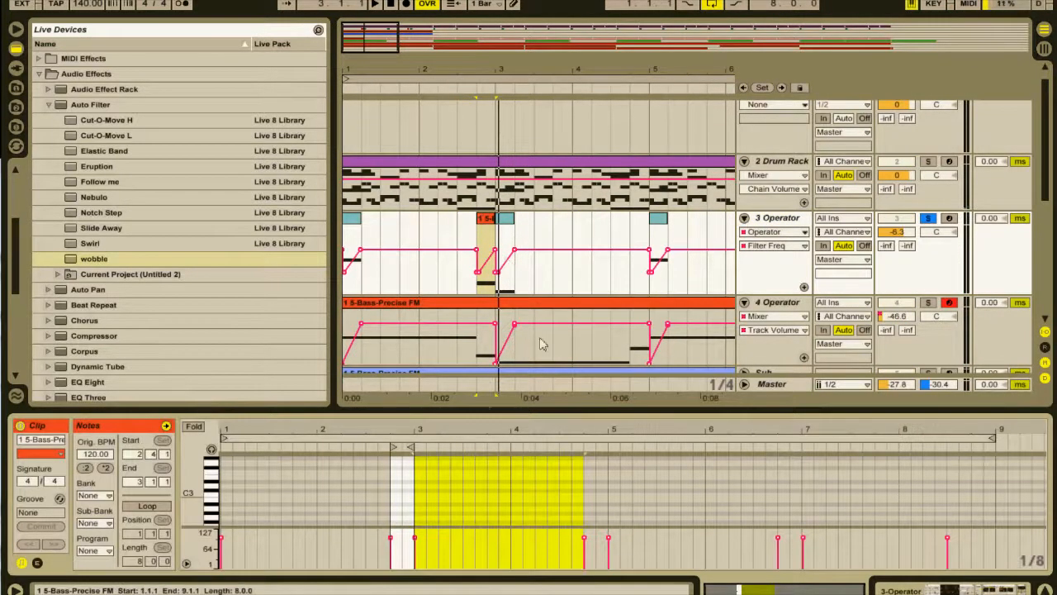
{"action": "left_click_drag", "start_coordinate": [484, 413], "coordinate": [483, 267]}
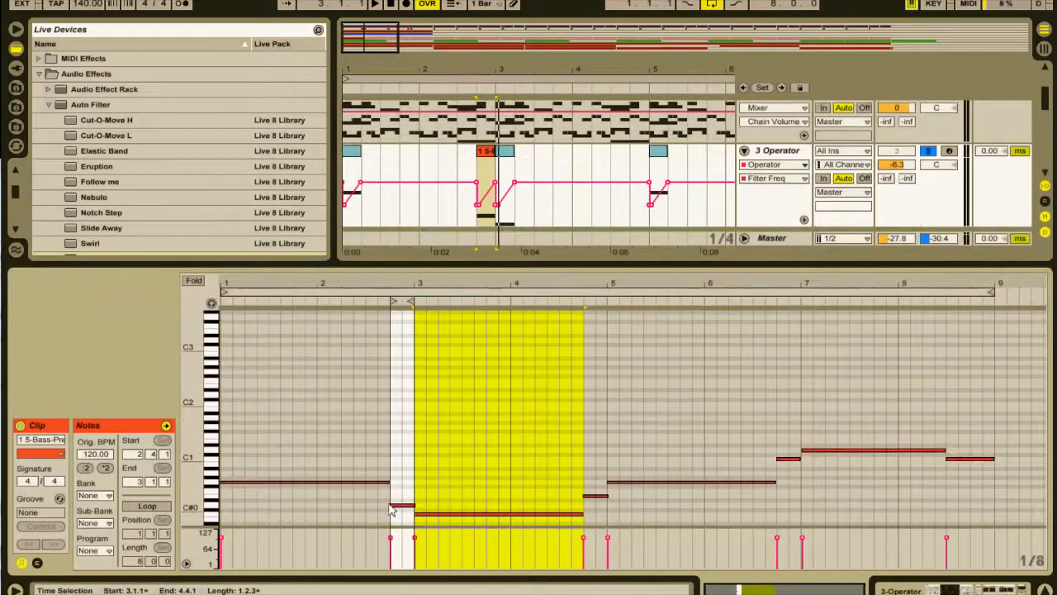
{"action": "left_click", "coordinate": [394, 506]}
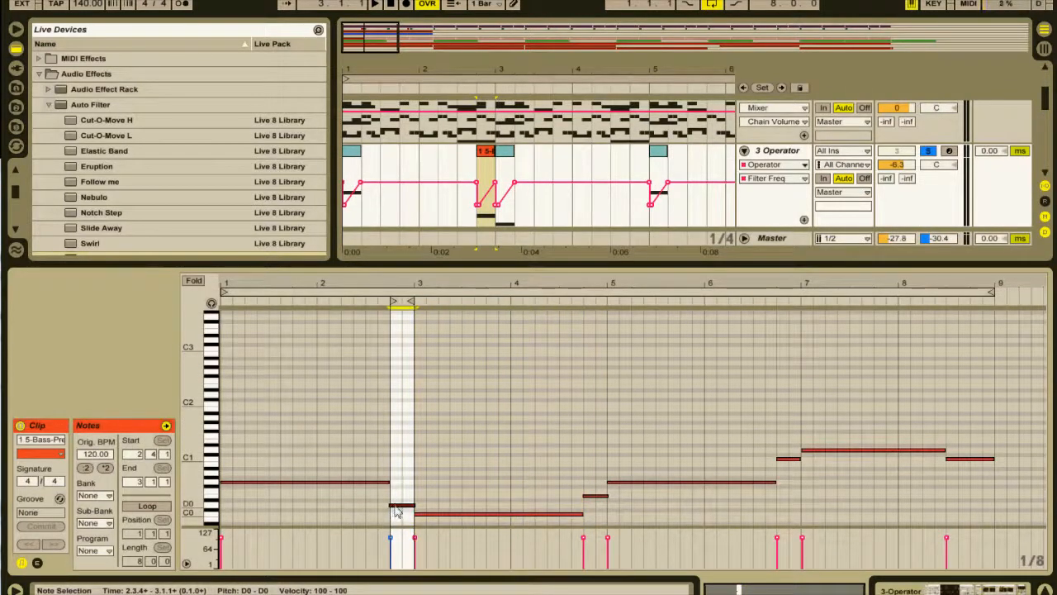
{"action": "left_click", "coordinate": [401, 494]}
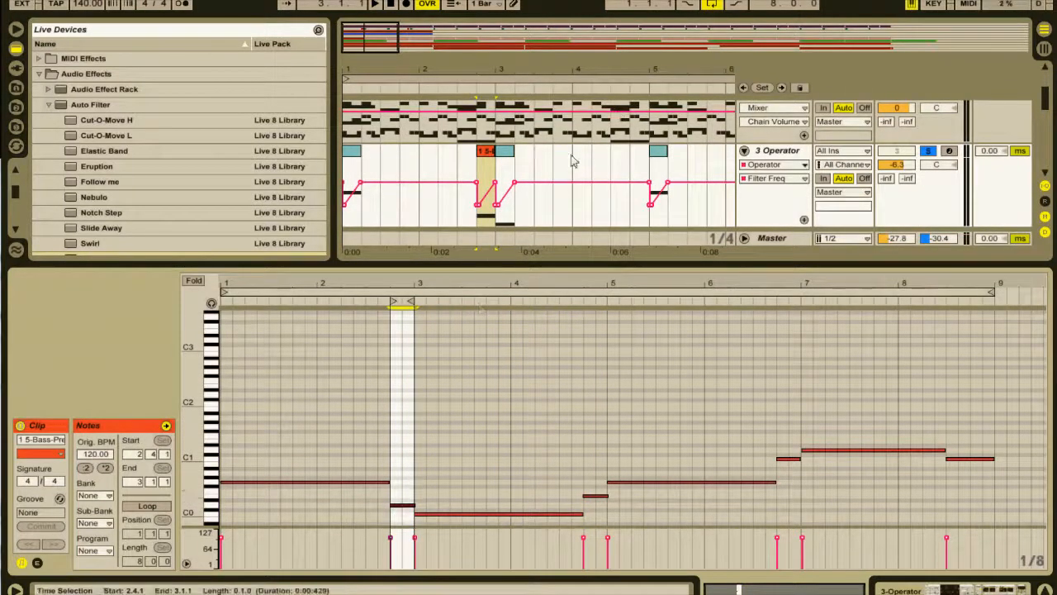
Audition the 6.4.1 clip on the 3 Operator track and transpose its C1 note down one octave.
{"action": "left_click_drag", "start_coordinate": [383, 38], "coordinate": [385, 17]}
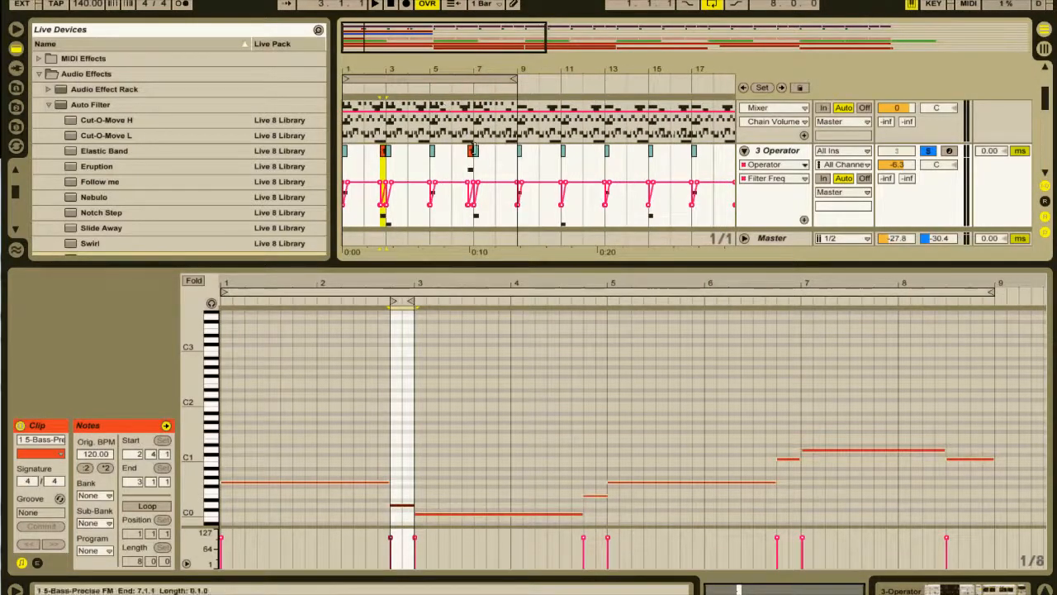
{"action": "left_click", "coordinate": [472, 154]}
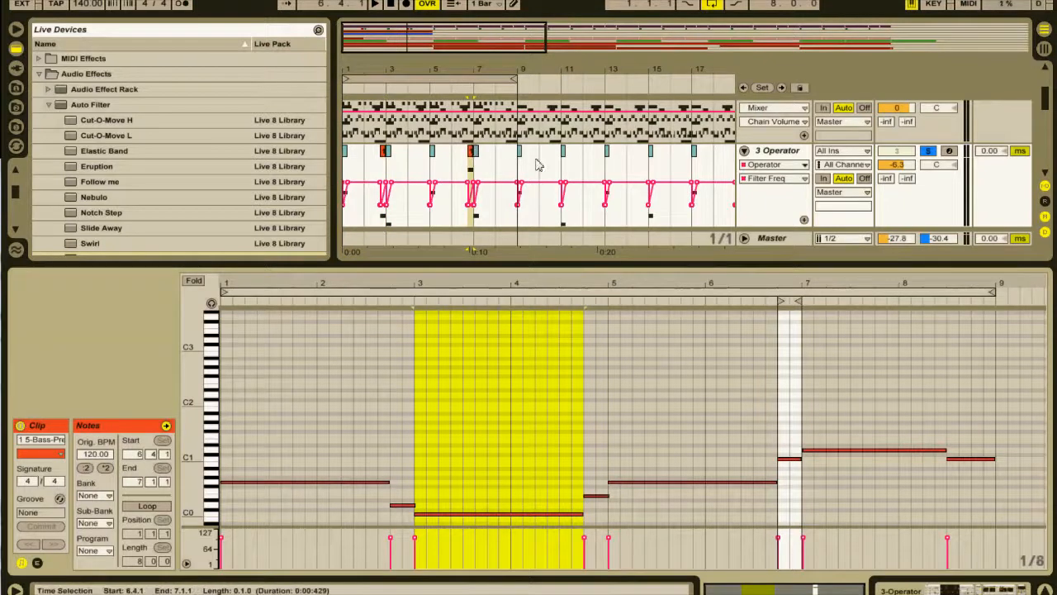
{"action": "key", "text": "space"}
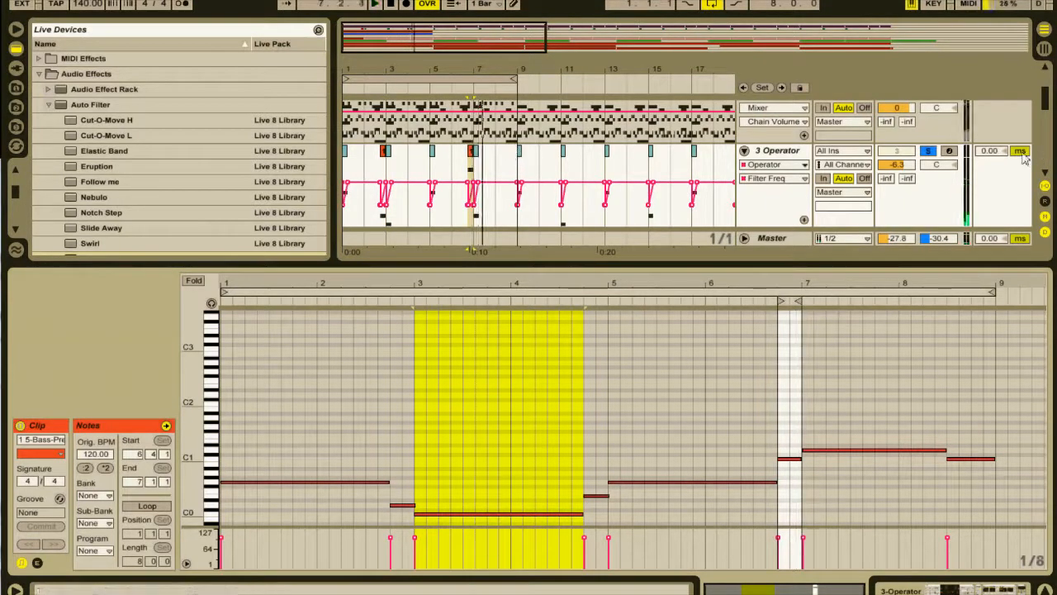
{"action": "key", "text": "space"}
{"action": "left_click_drag", "start_coordinate": [780, 421], "coordinate": [787, 478]}
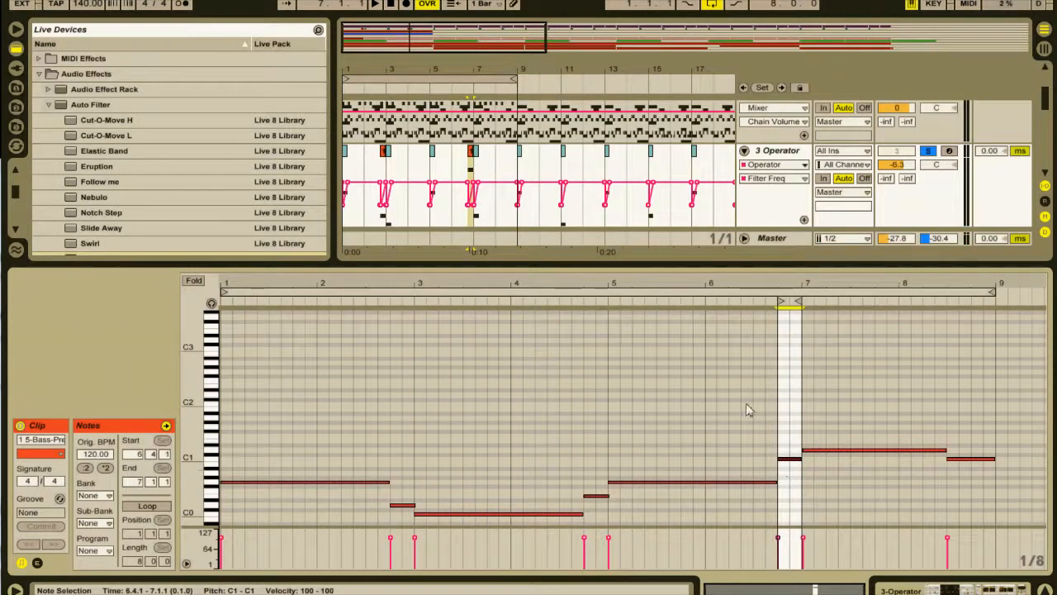
{"action": "key", "text": "shift+Down"}
{"action": "key", "text": "space"}
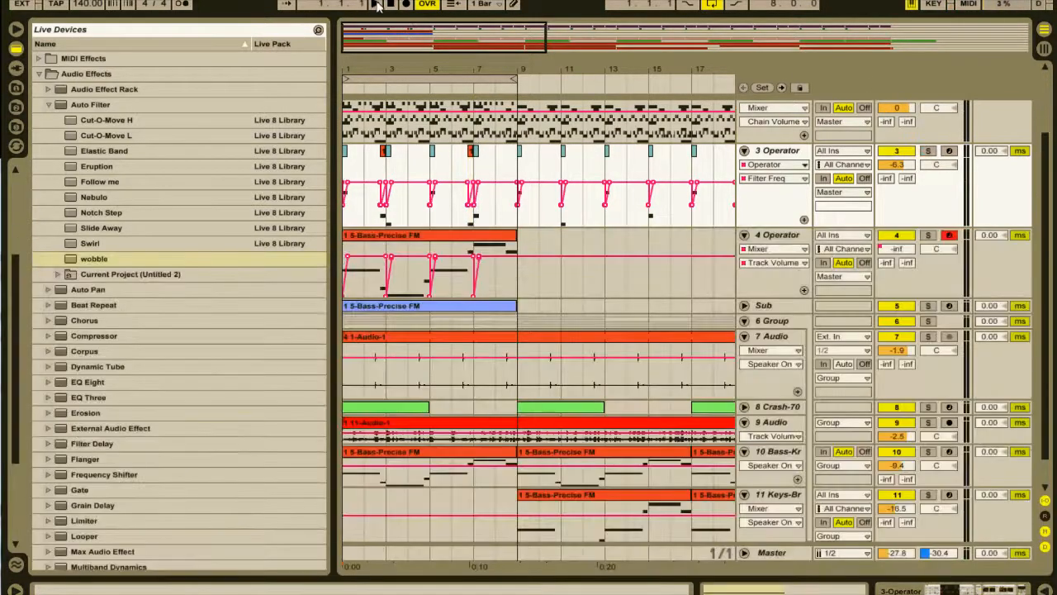
Play the eight-bar loop from the start with all tracks to check how the bass layers fit together.
{"action": "left_click", "coordinate": [378, 6]}
{"action": "scroll", "coordinate": [397, 205], "scroll_direction": "up", "scroll_amount": 1}
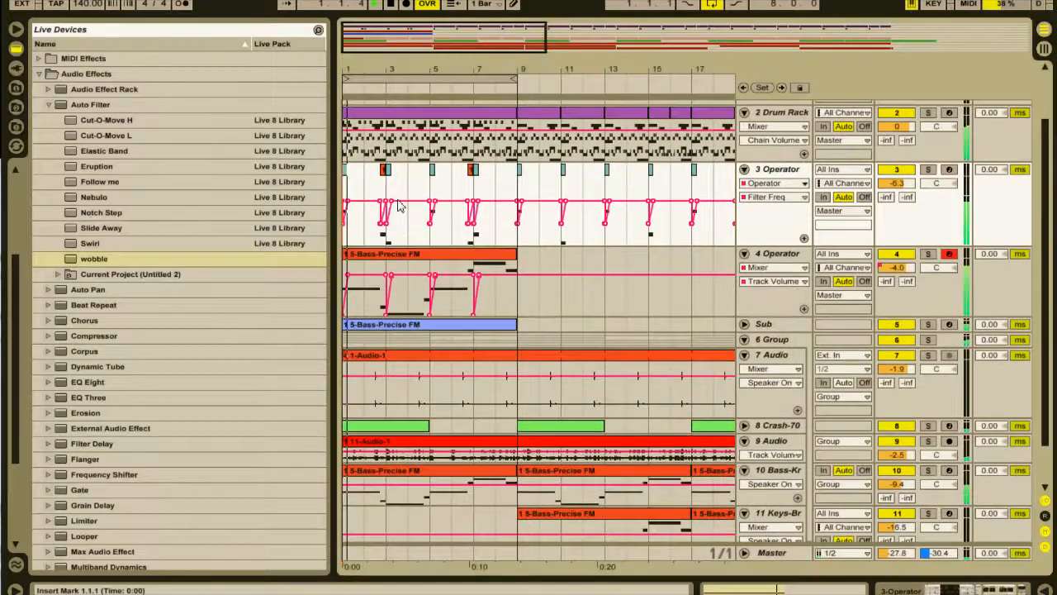
{"action": "scroll", "coordinate": [399, 198], "scroll_direction": "up", "scroll_amount": 3}
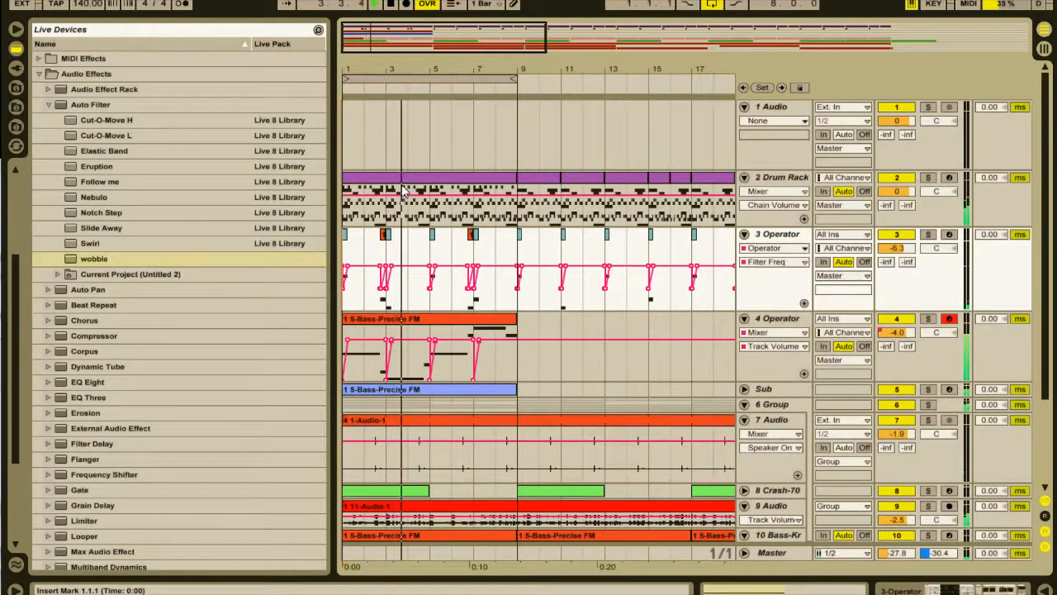
{"action": "scroll", "coordinate": [416, 202], "scroll_direction": "down", "scroll_amount": 2}
{"action": "scroll", "coordinate": [417, 204], "scroll_direction": "down", "scroll_amount": 3}
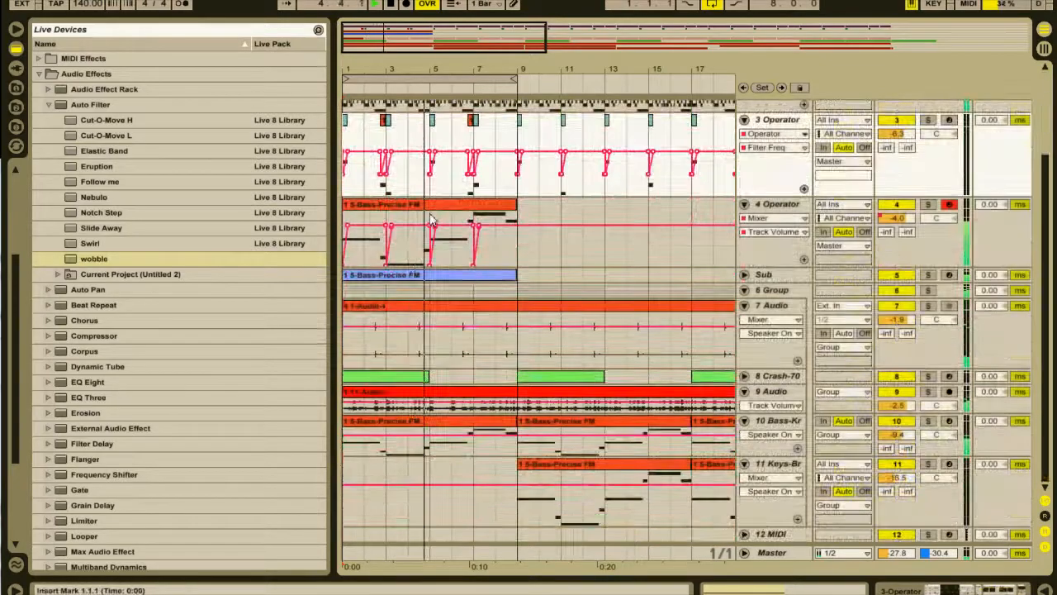
{"action": "scroll", "coordinate": [430, 217], "scroll_direction": "up", "scroll_amount": 2}
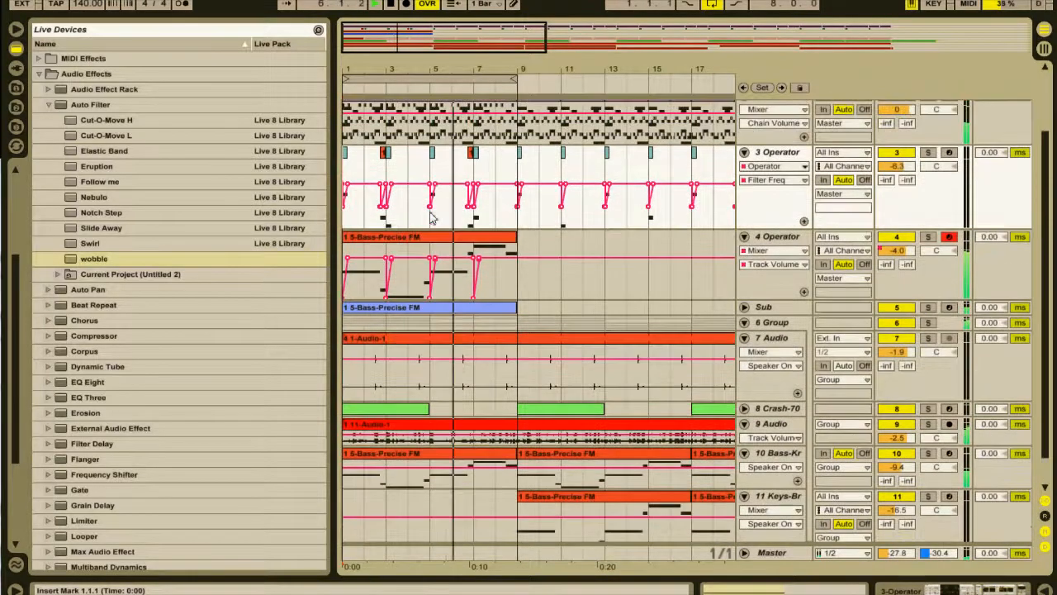
{"action": "scroll", "coordinate": [429, 217], "scroll_direction": "down", "scroll_amount": 2}
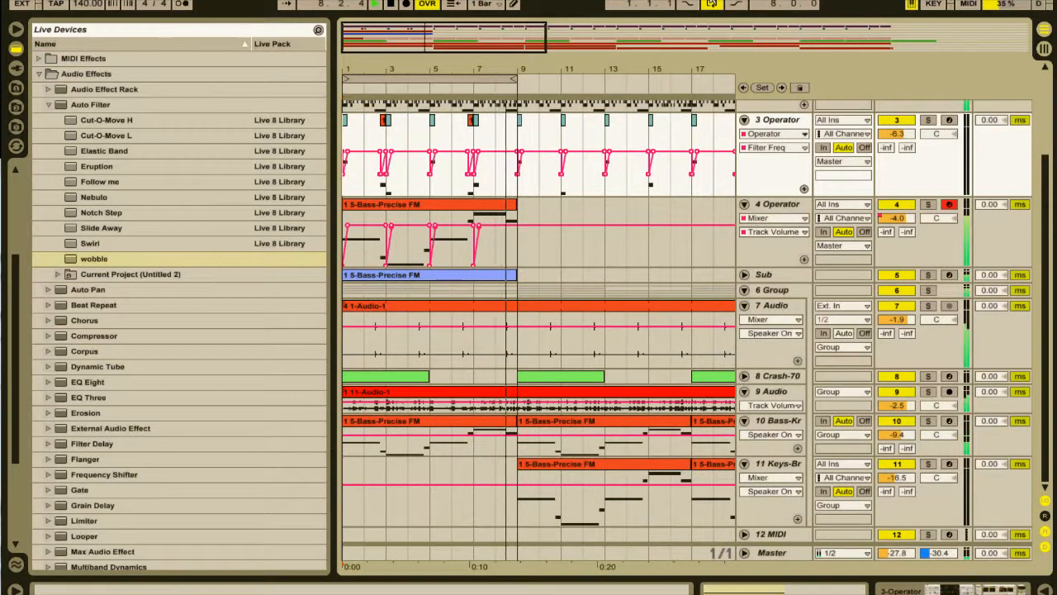
Open the 4 Operator device chain and show the Auto Filter's LFO sync rate automation on the track.
{"action": "left_click", "coordinate": [785, 206]}
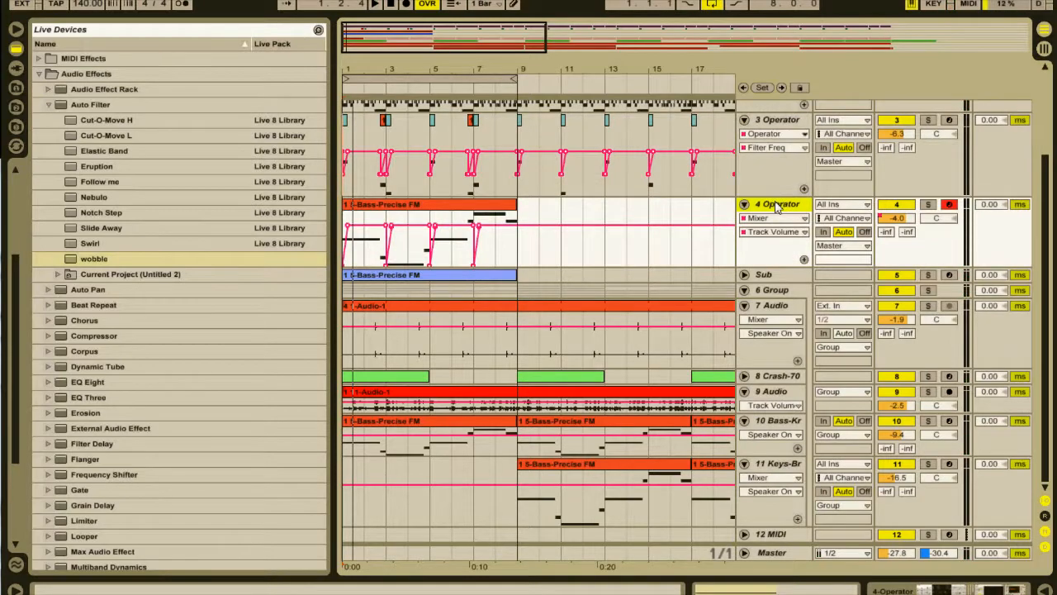
{"action": "double_click", "coordinate": [777, 209]}
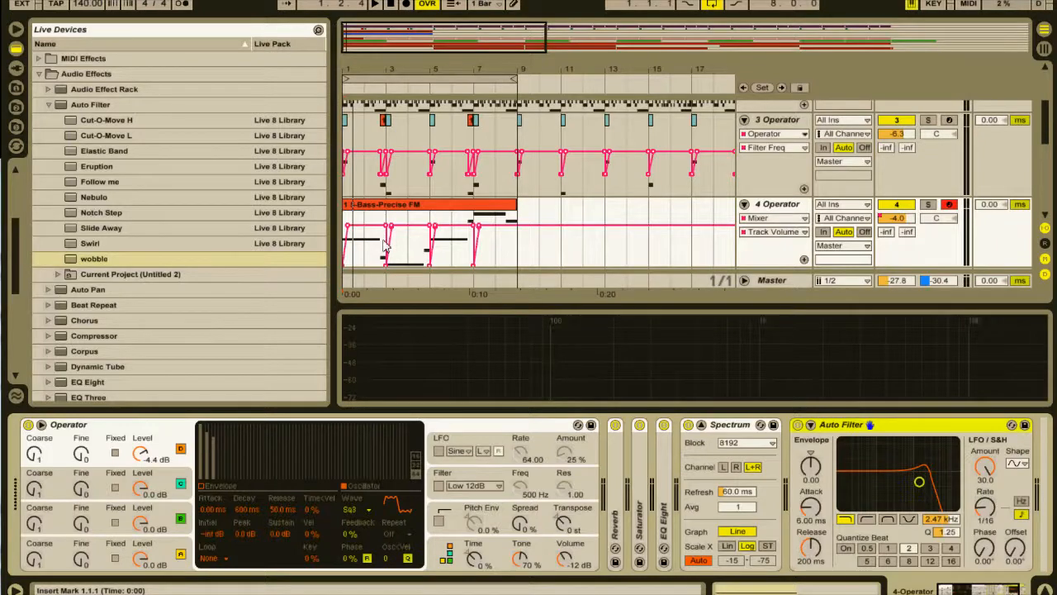
{"action": "scroll", "coordinate": [653, 225], "scroll_direction": "up", "scroll_amount": 1}
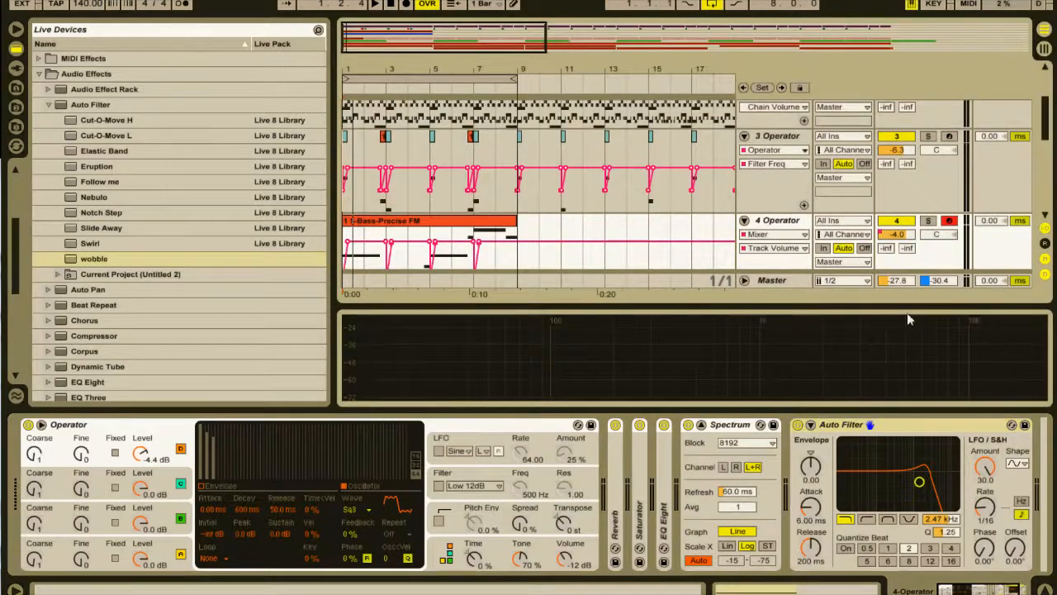
{"action": "right_click", "coordinate": [985, 521]}
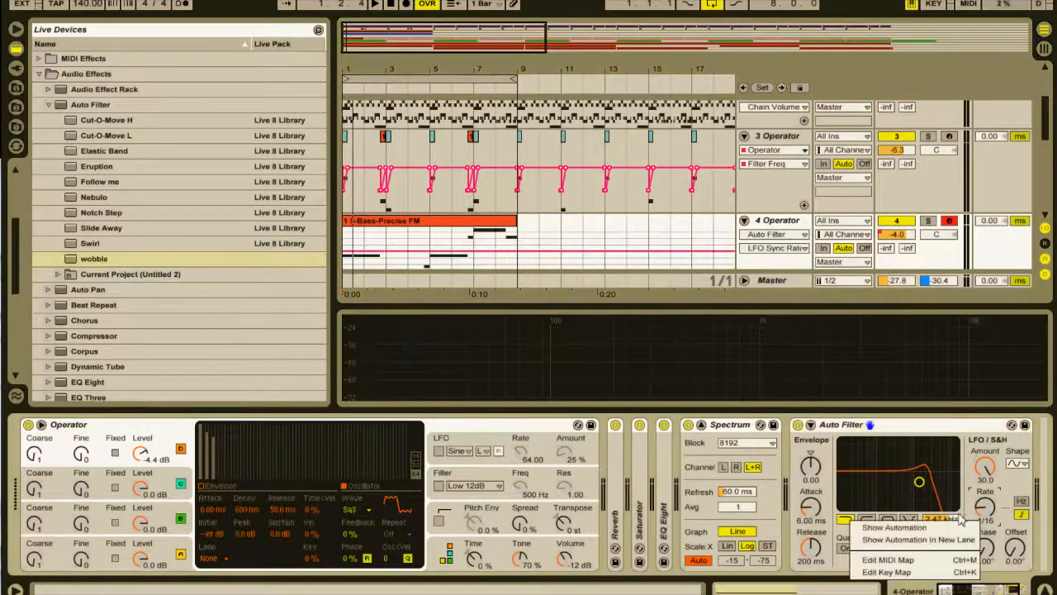
{"action": "right_click", "coordinate": [997, 503]}
{"action": "left_click", "coordinate": [981, 507]}
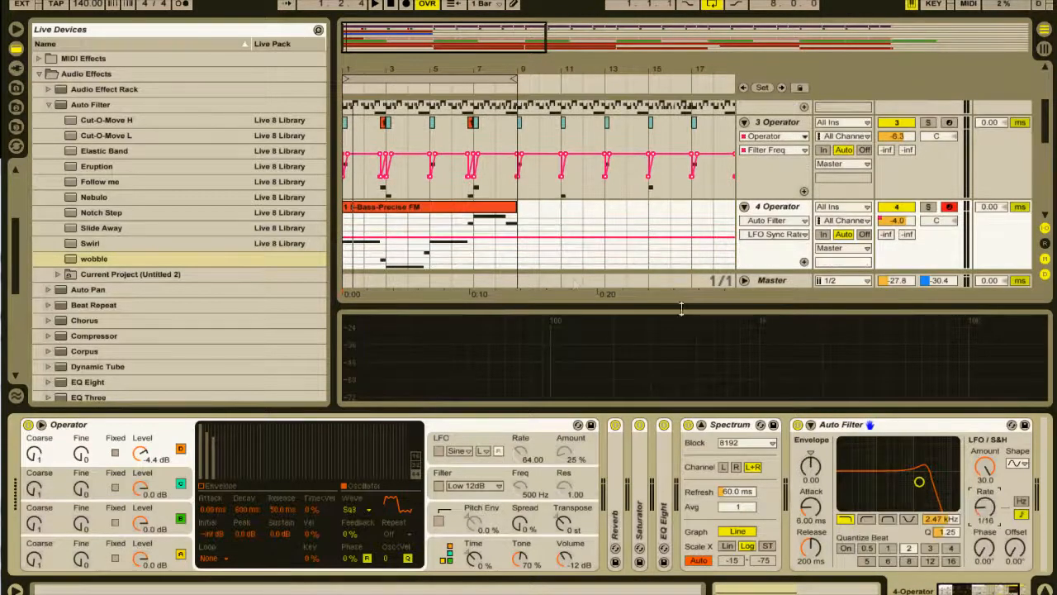
Set the arrangement to a fixed 1/4 grid for drawing the automation.
{"action": "left_click_drag", "start_coordinate": [367, 51], "coordinate": [365, 251]}
{"action": "left_click", "coordinate": [471, 233]}
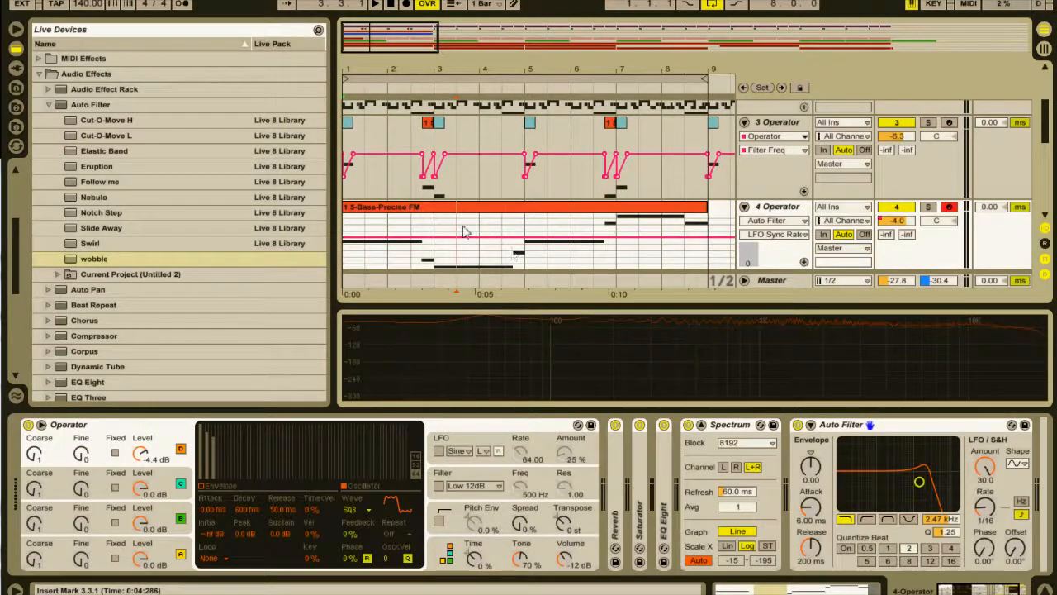
{"action": "right_click", "coordinate": [462, 237]}
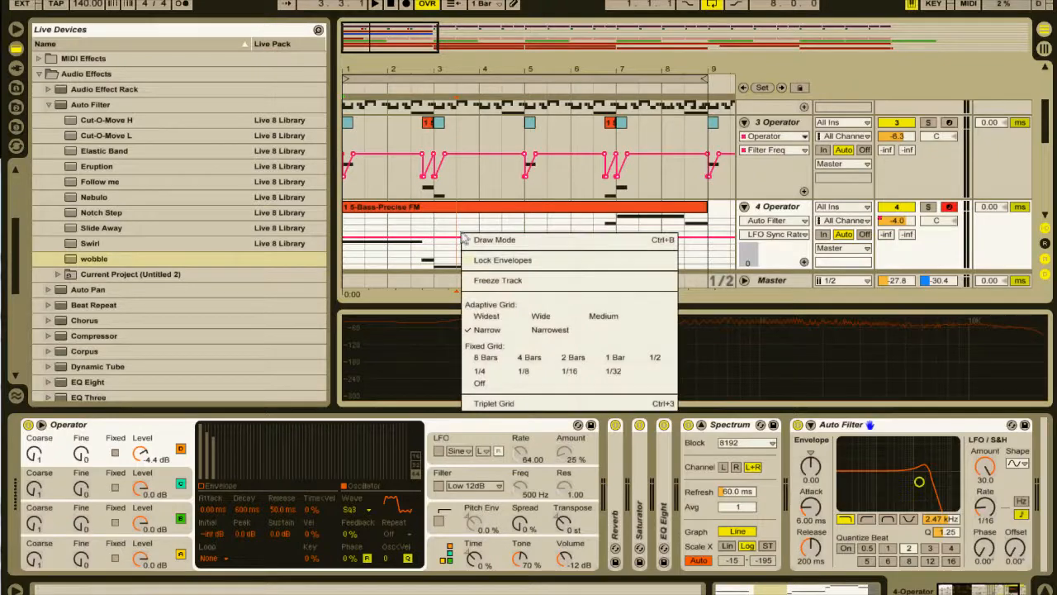
{"action": "left_click", "coordinate": [561, 373]}
{"action": "right_click", "coordinate": [501, 228]}
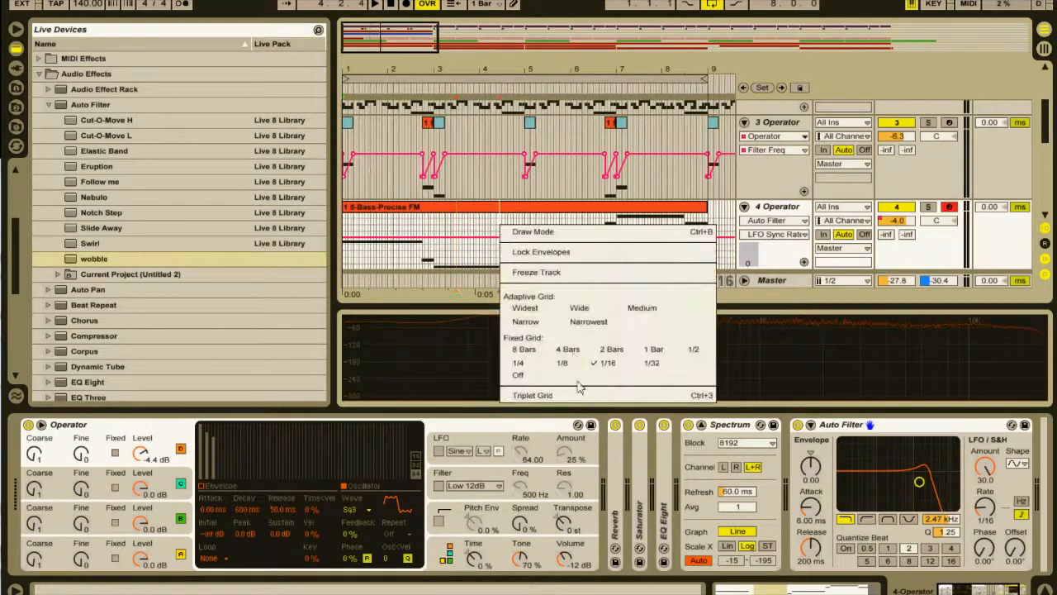
{"action": "left_click", "coordinate": [522, 363]}
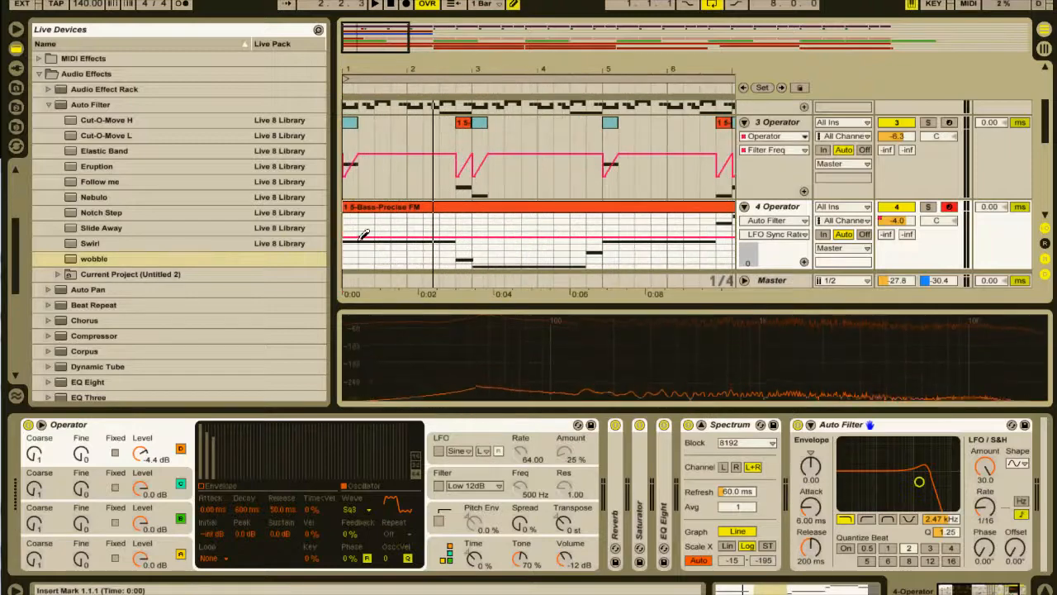
Draw stepped Auto Filter LFO sync rate automation across the first two bars of the 4 Operator track, including a 1/12 step, while auditioning it.
{"action": "left_click_drag", "start_coordinate": [347, 221], "coordinate": [389, 224]}
{"action": "key", "text": "space"}
{"action": "left_click", "coordinate": [431, 225]}
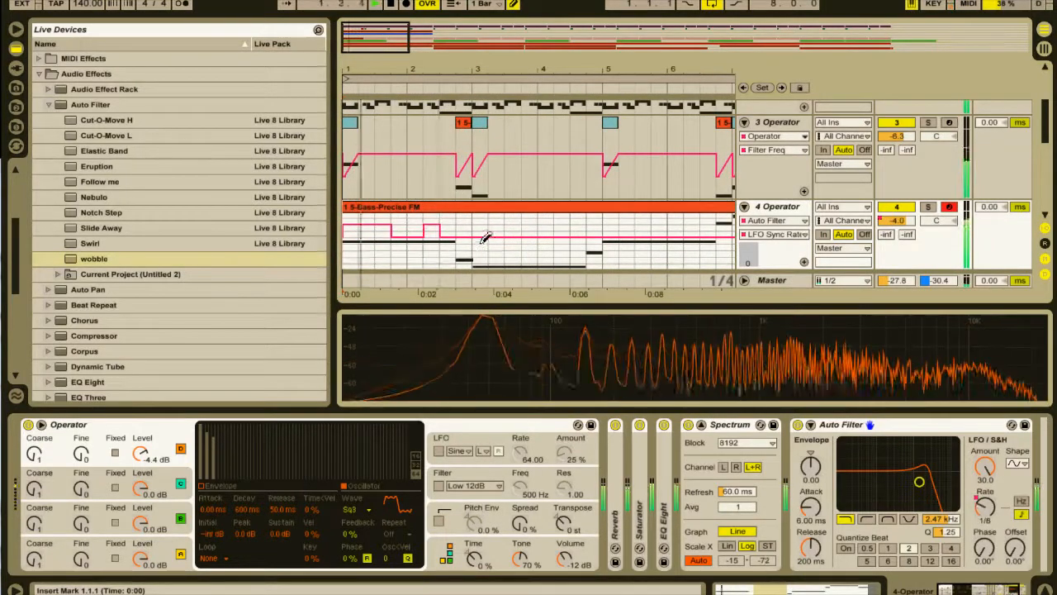
{"action": "left_click", "coordinate": [464, 229]}
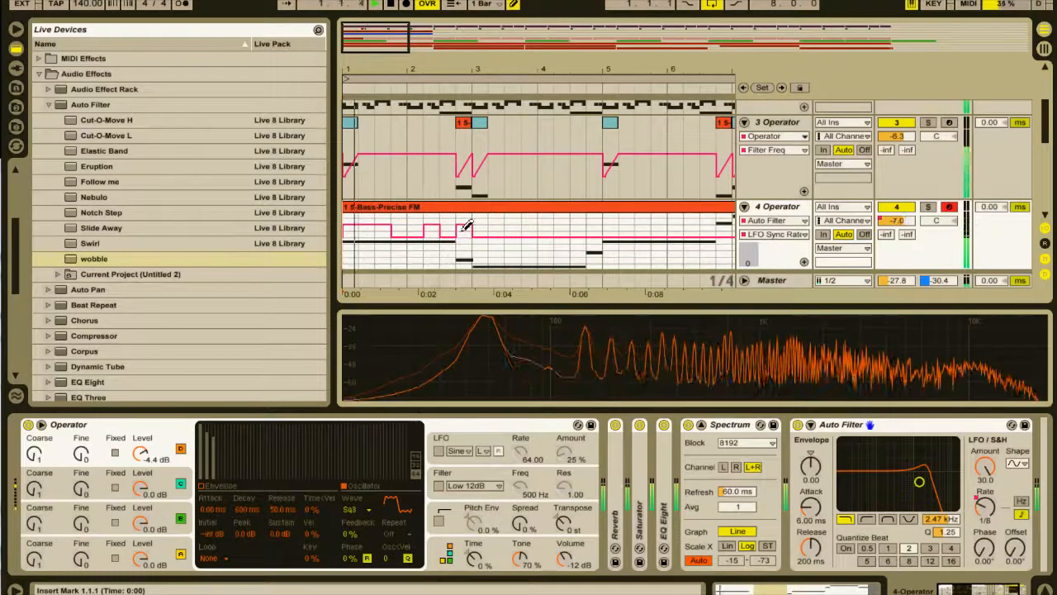
{"action": "left_click_drag", "start_coordinate": [366, 50], "coordinate": [366, 44]}
{"action": "left_click", "coordinate": [443, 232]}
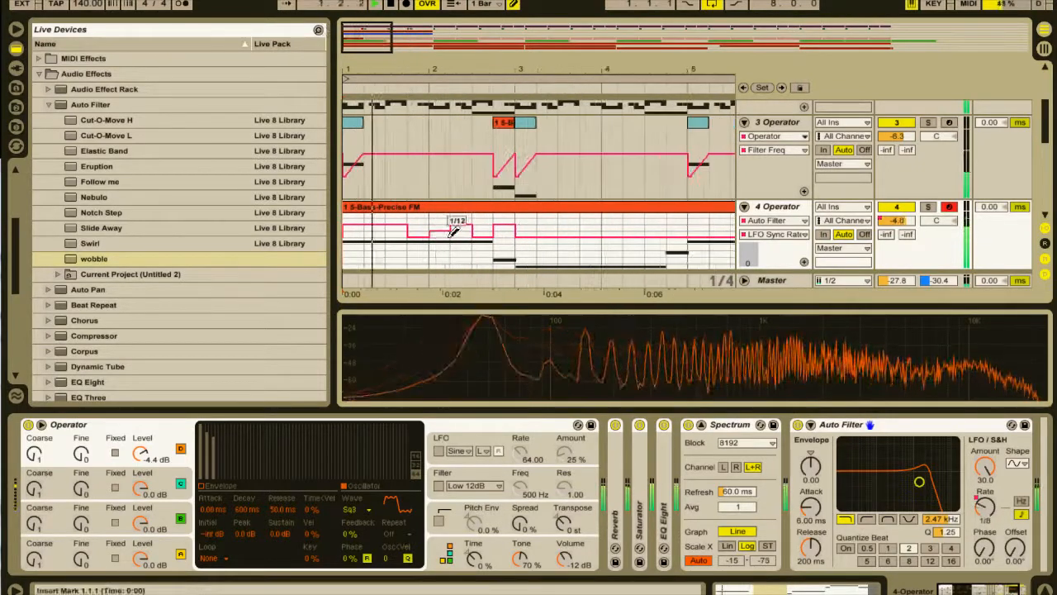
Copy the opening LFO sync rate pattern to the following bars of 4 Operator and consolidate its first four bars into one clip.
{"action": "left_click_drag", "start_coordinate": [503, 71], "coordinate": [478, 63]}
{"action": "key", "text": "b"}
{"action": "left_click_drag", "start_coordinate": [344, 252], "coordinate": [452, 252]}
{"action": "key", "text": "ctrl+c"}
{"action": "left_click", "coordinate": [508, 260]}
{"action": "key", "text": "ctrl+v"}
{"action": "left_click", "coordinate": [523, 207]}
{"action": "left_click", "coordinate": [494, 207], "text": "shift"}
{"action": "key", "text": "ctrl+j"}
Audition the first four bars of 4 Operator and duplicate them with their LFO sync rate automation into the next four bars.
{"action": "key", "text": "b"}
{"action": "left_click_drag", "start_coordinate": [495, 71], "coordinate": [496, 60]}
{"action": "left_click", "coordinate": [513, 5]}
{"action": "mouse_move", "coordinate": [615, 71]}
{"action": "left_mouse_down"}
{"action": "mouse_move", "coordinate": [607, 87]}
{"action": "mouse_move", "coordinate": [736, 76]}
{"action": "left_mouse_up"}
{"action": "left_click", "coordinate": [472, 208]}
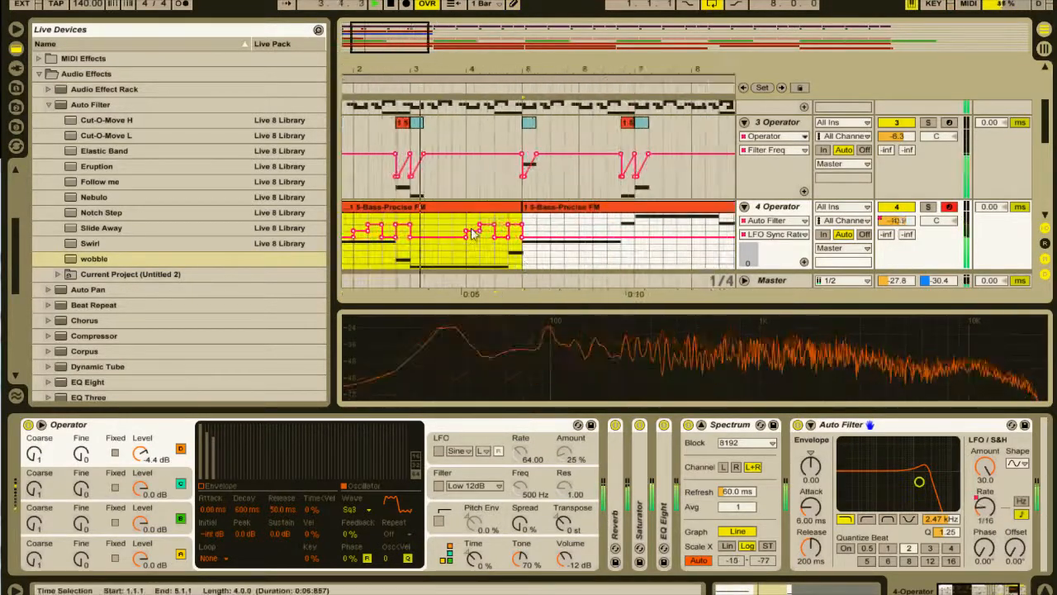
{"action": "left_click", "coordinate": [467, 261]}
{"action": "key", "text": "space"}
{"action": "left_click_drag", "start_coordinate": [468, 71], "coordinate": [492, 66]}
{"action": "left_click_drag", "start_coordinate": [345, 252], "coordinate": [549, 252]}
{"action": "mouse_move", "coordinate": [468, 68]}
{"action": "left_mouse_down"}
{"action": "mouse_move", "coordinate": [467, 54]}
{"action": "mouse_move", "coordinate": [471, 65]}
{"action": "mouse_move", "coordinate": [434, 83]}
{"action": "left_mouse_up"}
{"action": "key", "text": "ctrl+d"}
{"action": "key", "text": "b"}
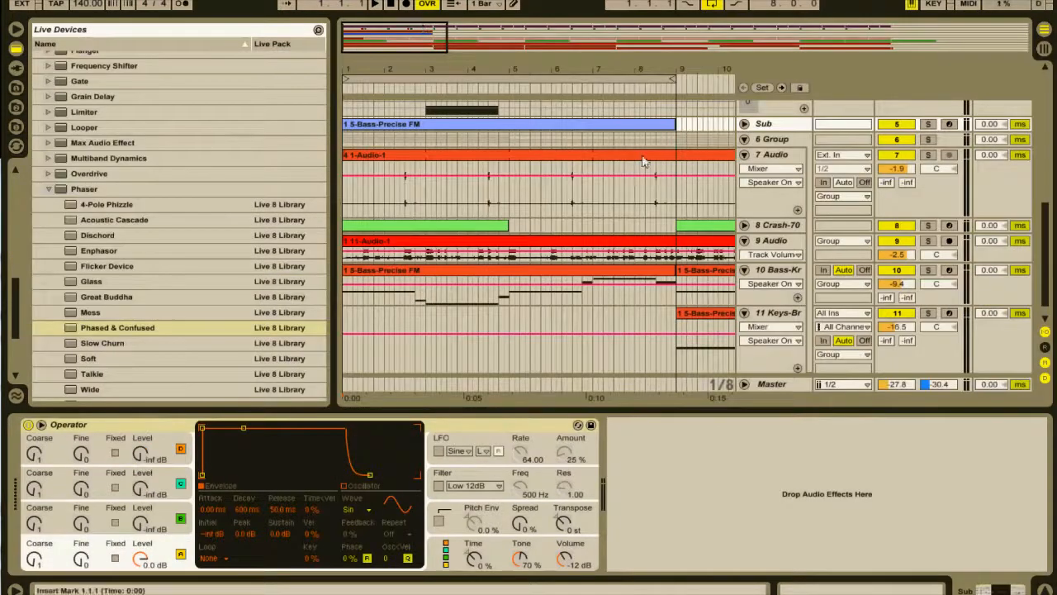
Play the eight-bar loop with all tracks and view the device chain of the 10 Bass-Krushed Lows track.
{"action": "left_click", "coordinate": [382, 4]}
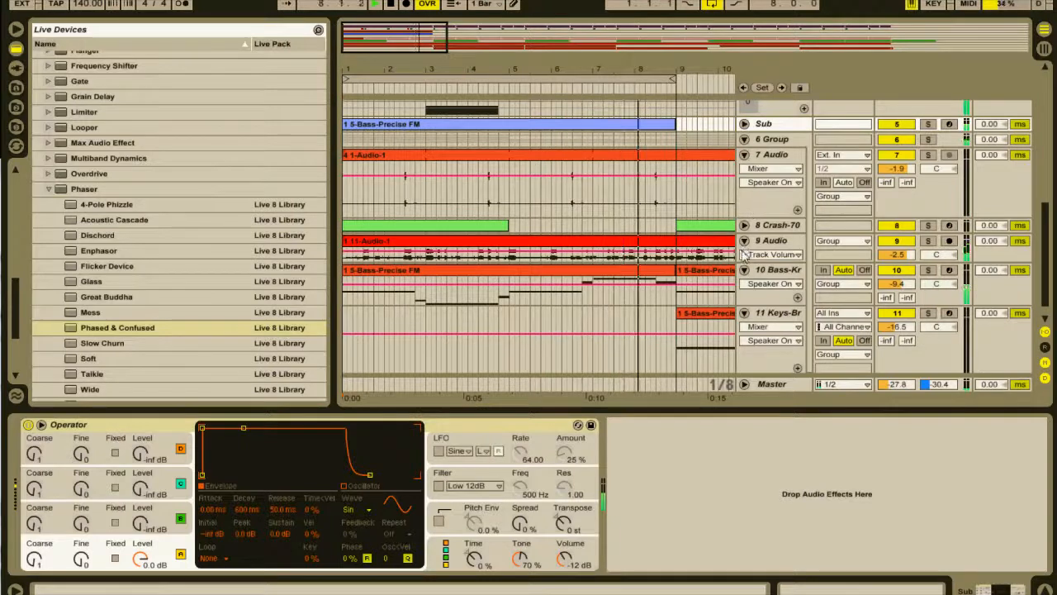
{"action": "left_click", "coordinate": [392, 4]}
{"action": "key", "text": "space"}
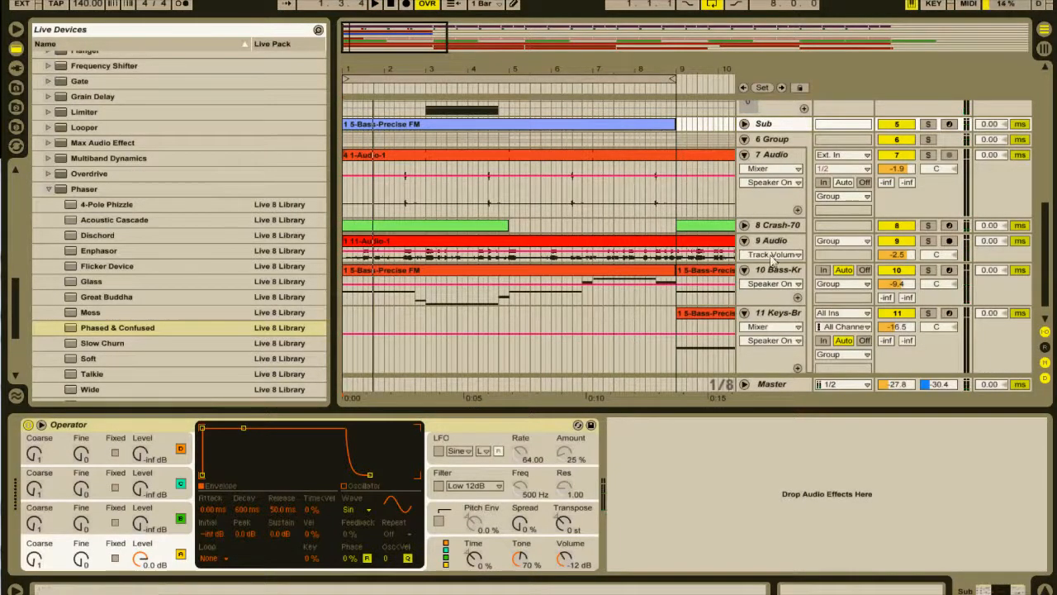
{"action": "left_click", "coordinate": [765, 269]}
{"action": "scroll", "coordinate": [764, 261], "scroll_direction": "up", "scroll_amount": 3}
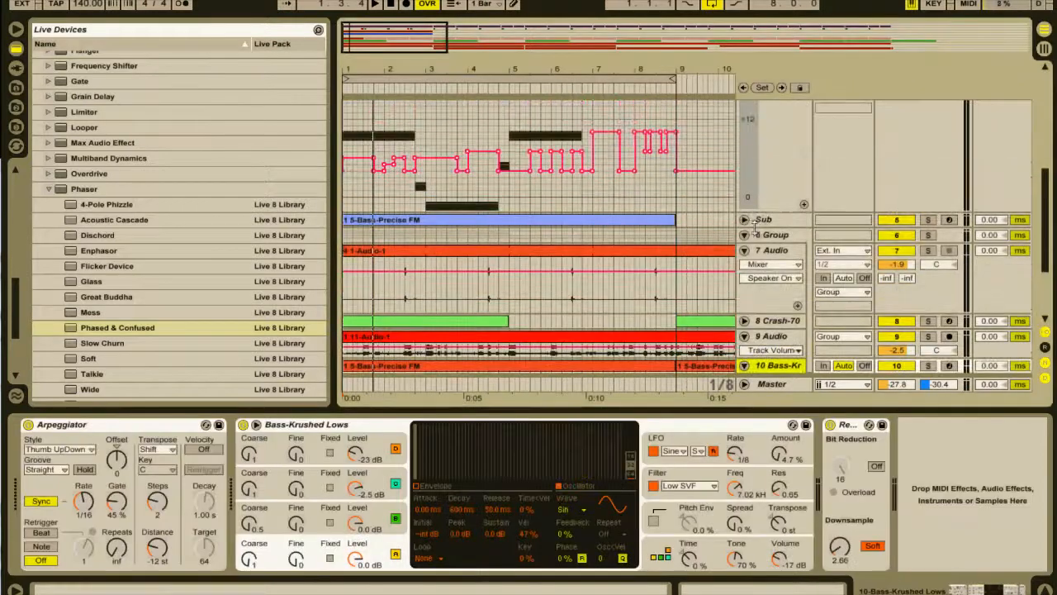
Select the eight bars of LFO sync rate automation on 4 Operator and add the Phased & Confused phaser preset to the track.
{"action": "left_click_drag", "start_coordinate": [677, 237], "coordinate": [323, 199]}
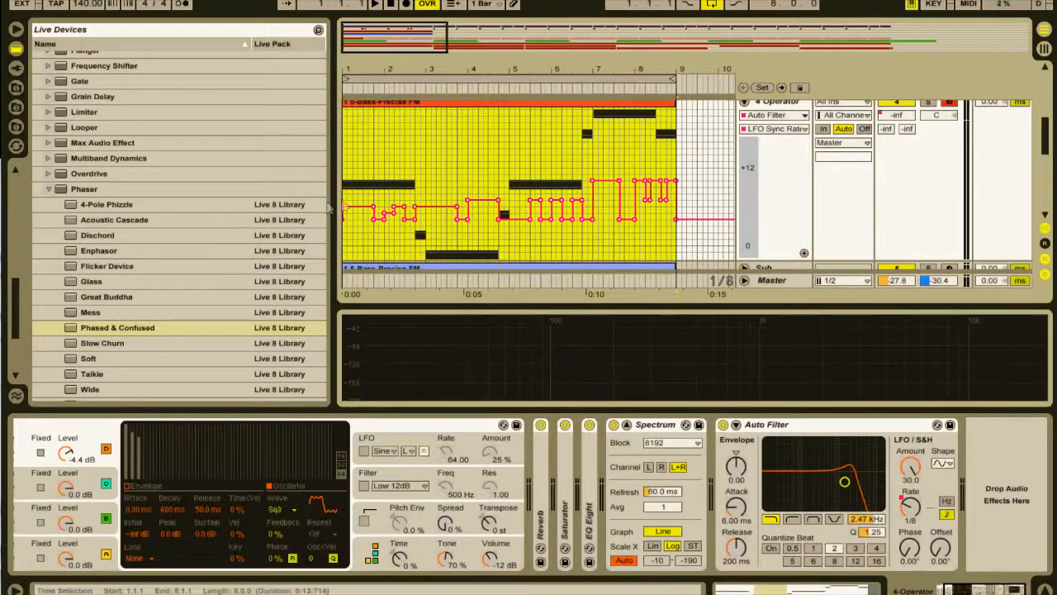
{"action": "scroll", "coordinate": [769, 245], "scroll_direction": "up", "scroll_amount": 1}
{"action": "scroll", "coordinate": [769, 245], "scroll_direction": "down", "scroll_amount": 3}
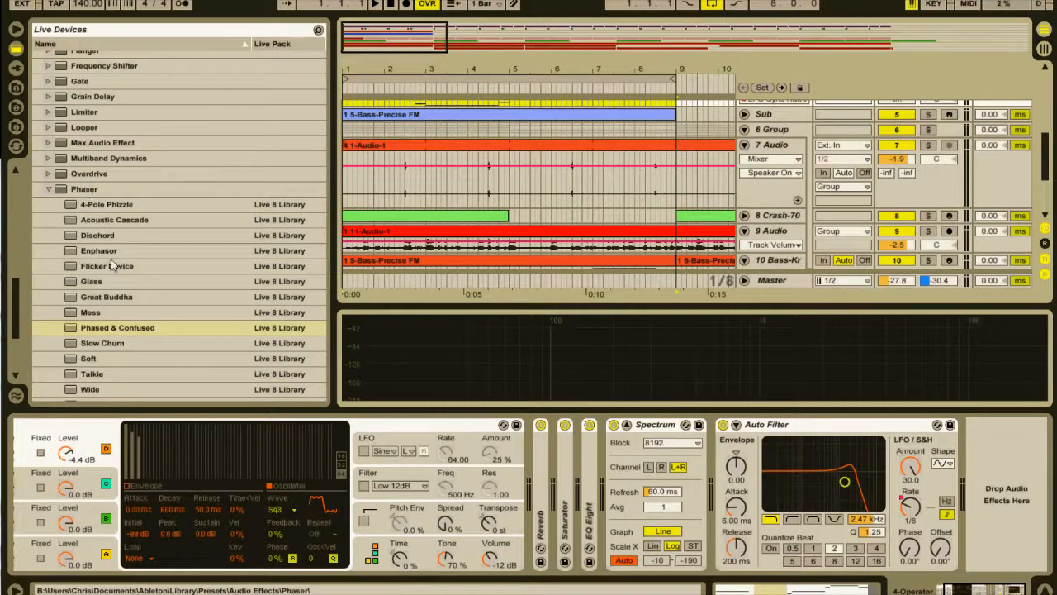
{"action": "double_click", "coordinate": [119, 327]}
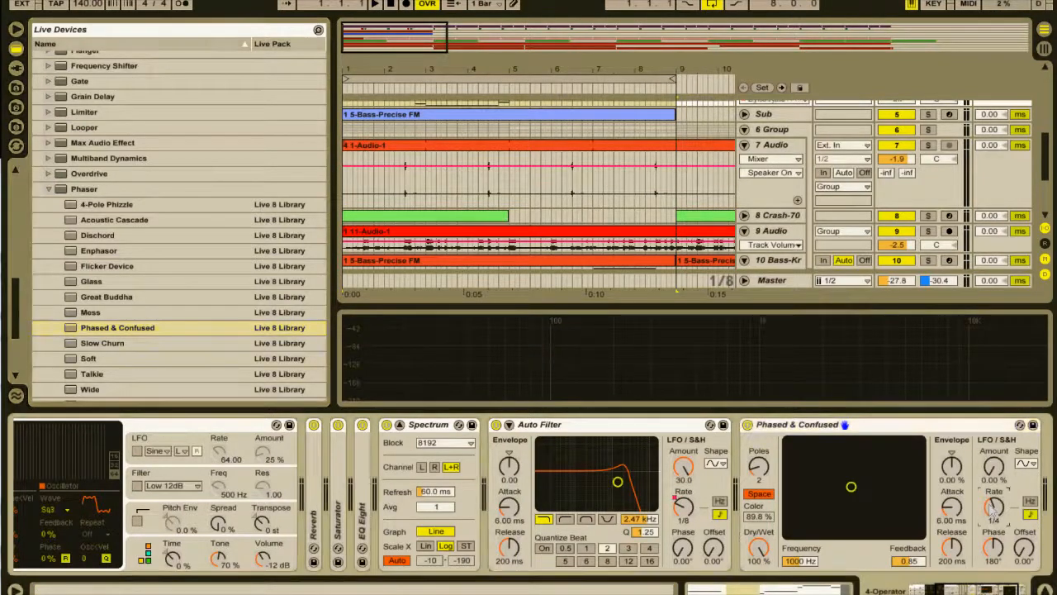
Paste the Auto Filter's eight-bar rate pattern onto the Sync Rate automation of the Phased & Confused phaser on 4 Operator.
{"action": "left_click", "coordinate": [615, 169]}
{"action": "scroll", "coordinate": [615, 177], "scroll_direction": "down", "scroll_amount": 4}
{"action": "scroll", "coordinate": [612, 194], "scroll_direction": "up", "scroll_amount": 5}
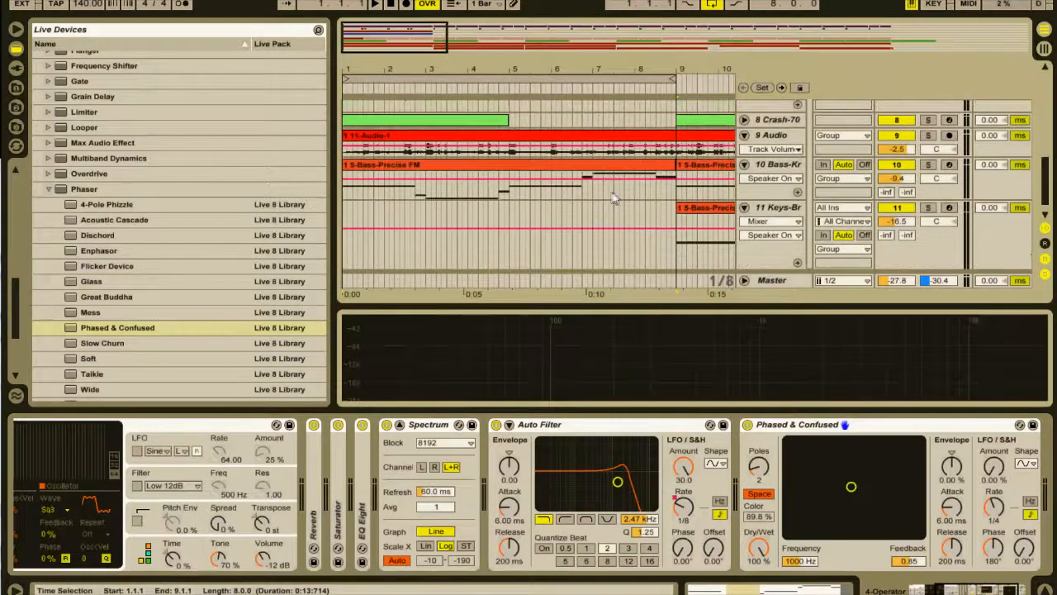
{"action": "scroll", "coordinate": [692, 225], "scroll_direction": "up", "scroll_amount": 3}
{"action": "scroll", "coordinate": [692, 224], "scroll_direction": "down", "scroll_amount": 3}
{"action": "left_click_drag", "start_coordinate": [791, 189], "coordinate": [768, 281]}
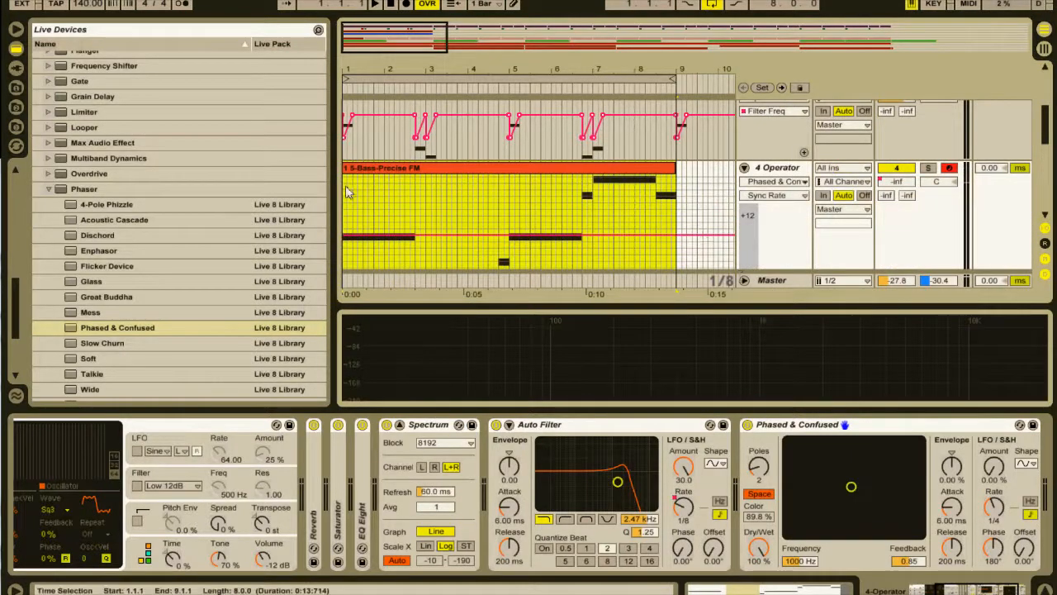
{"action": "key", "text": "ctrl+v"}
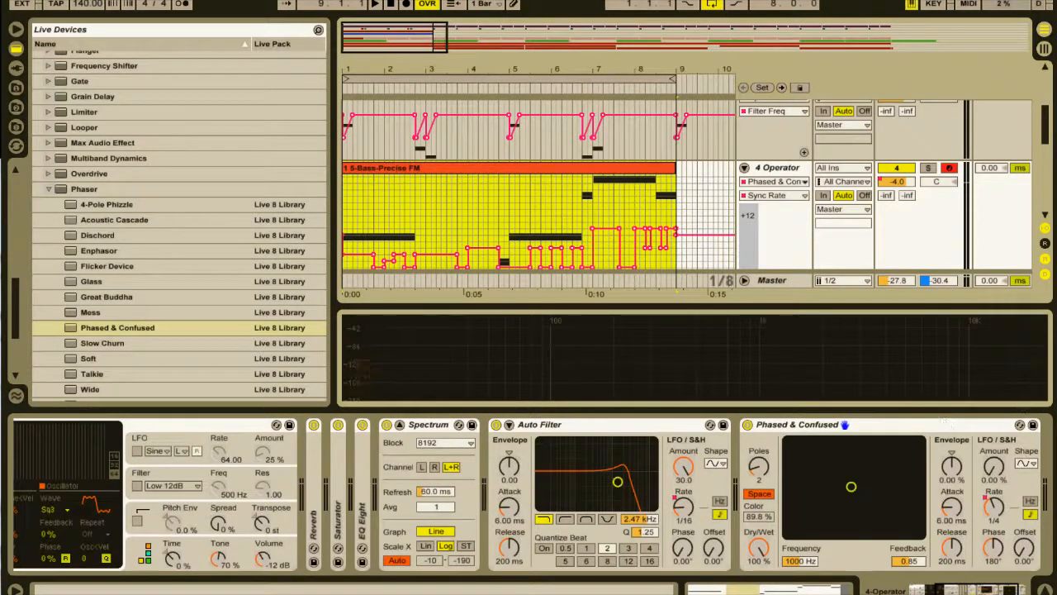
Set the Phased & Confused LFO amount to 100 % and lower its LFO phase to 8.57° while auditioning the loop.
{"action": "left_click", "coordinate": [994, 468]}
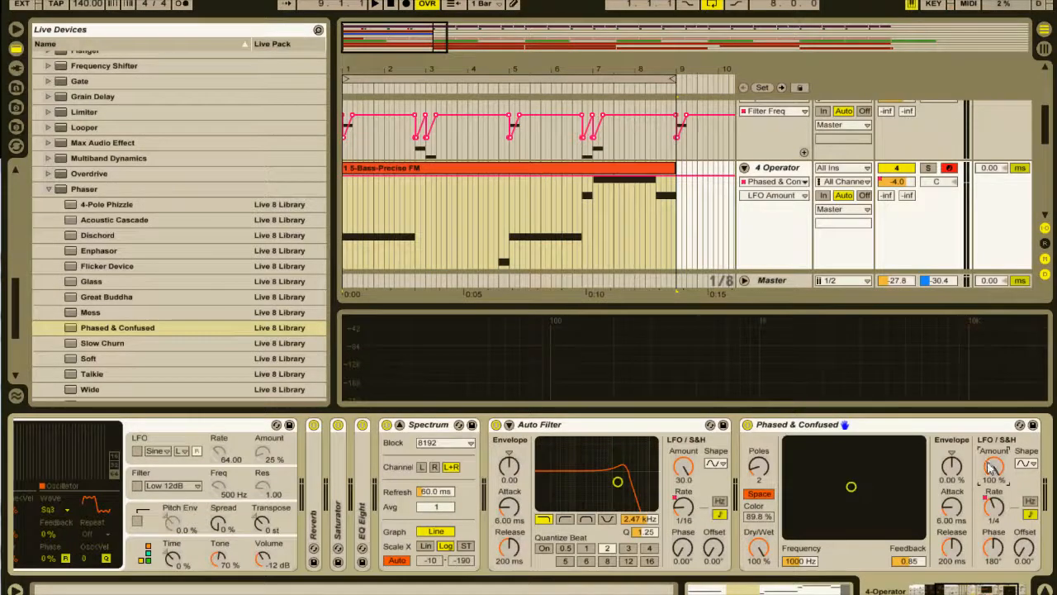
{"action": "key", "text": "space"}
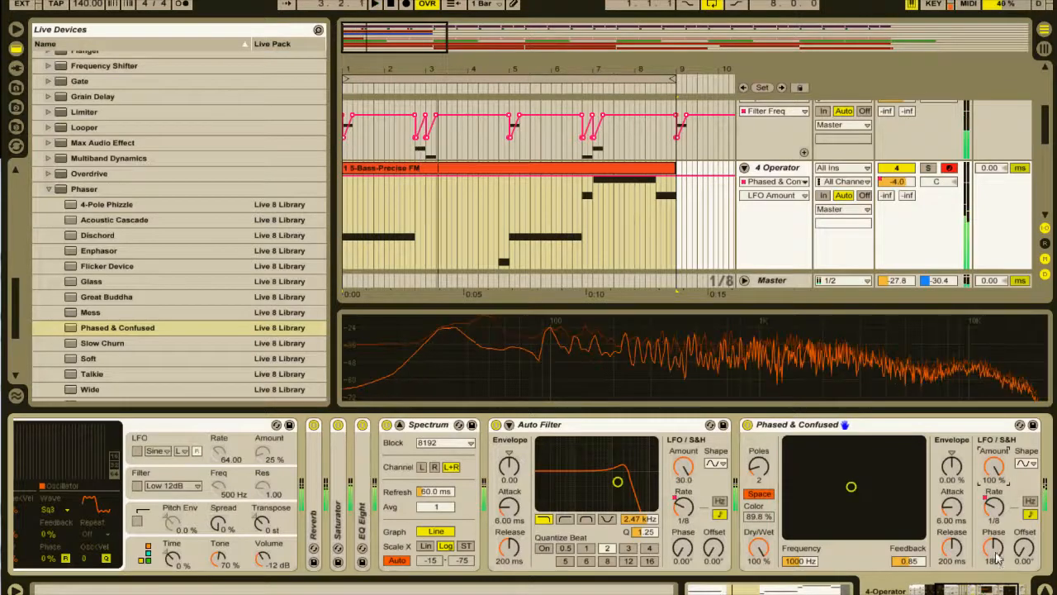
{"action": "left_click_drag", "start_coordinate": [996, 551], "coordinate": [995, 566]}
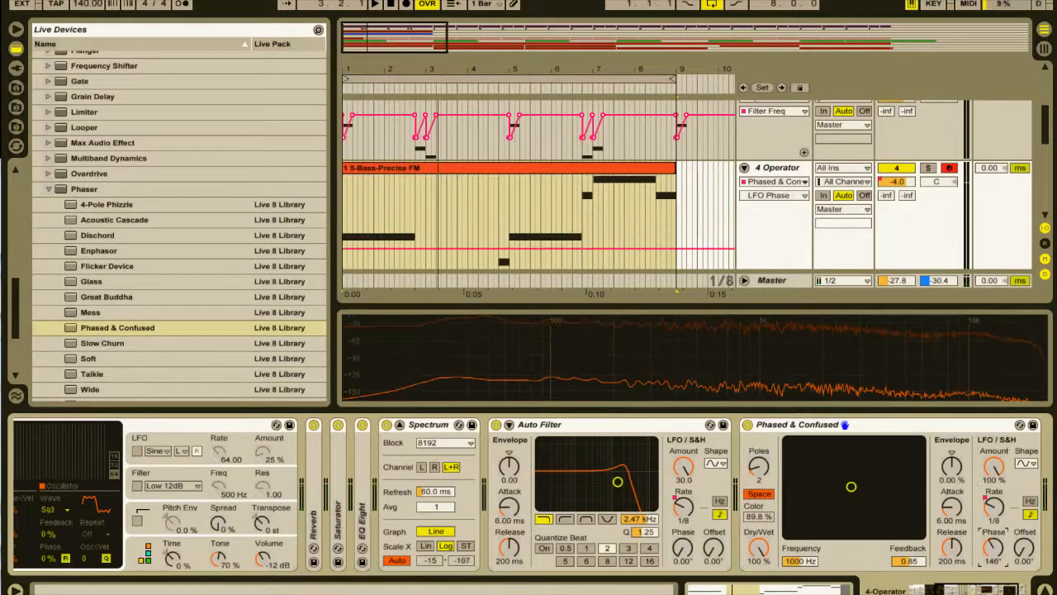
{"action": "key", "text": "space"}
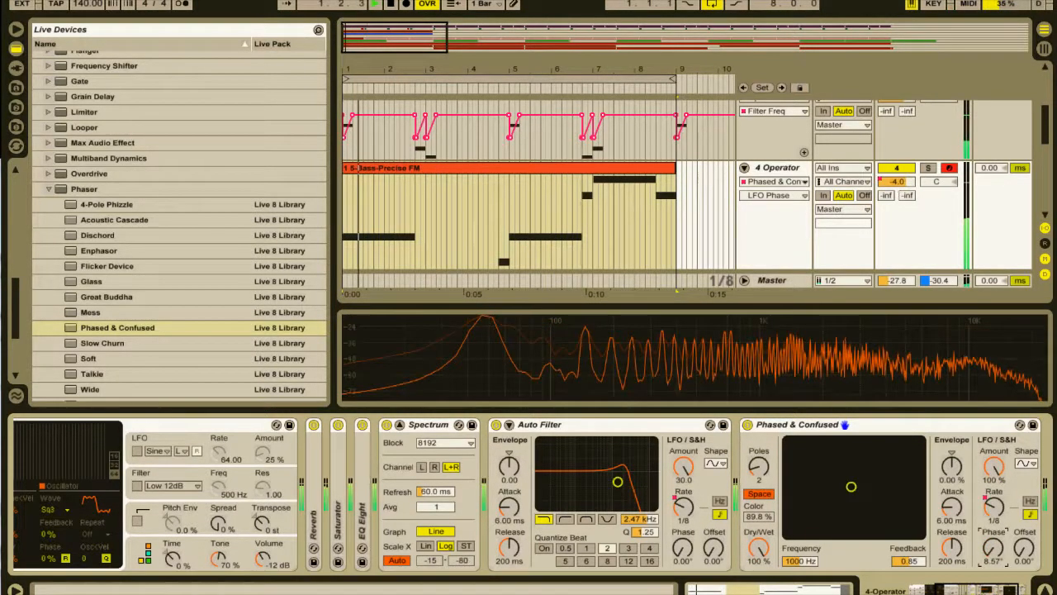